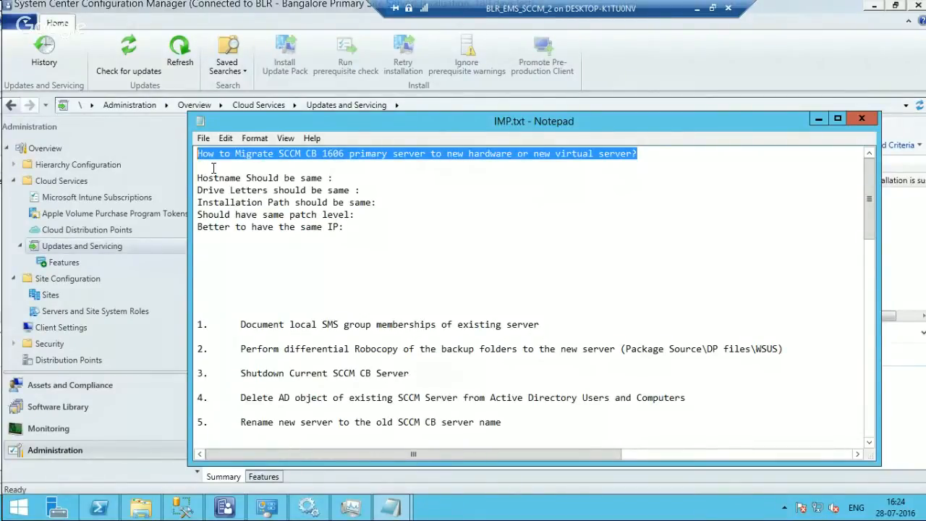
Review the migration prerequisites in IMP.txt, highlighting the hostname, drive letters, installation path, patch level and IP lines one by one
click(338, 178)
drag(332, 179, 186, 181)
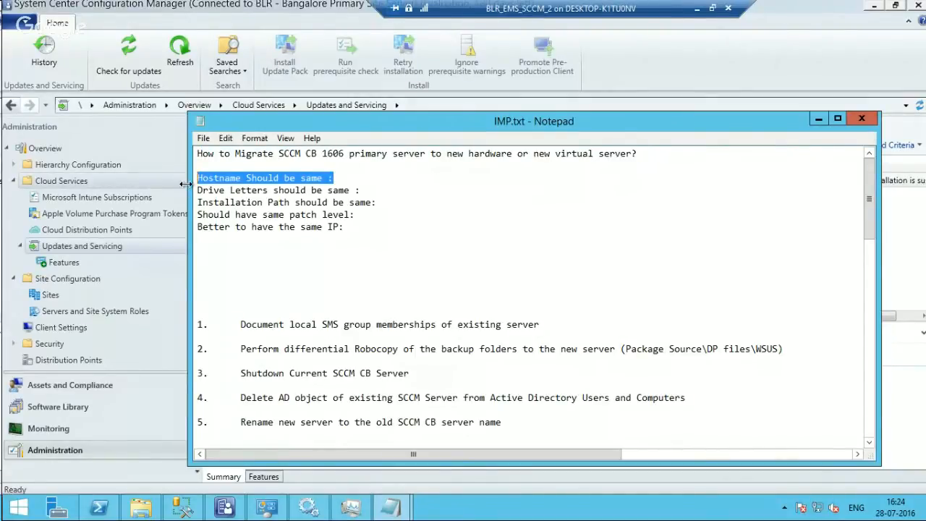
drag(197, 190, 373, 196)
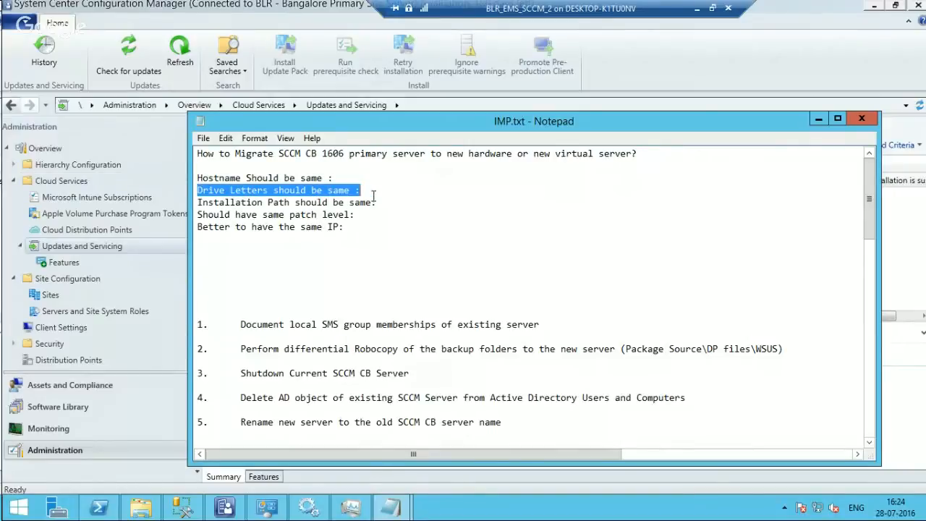
drag(198, 203, 384, 205)
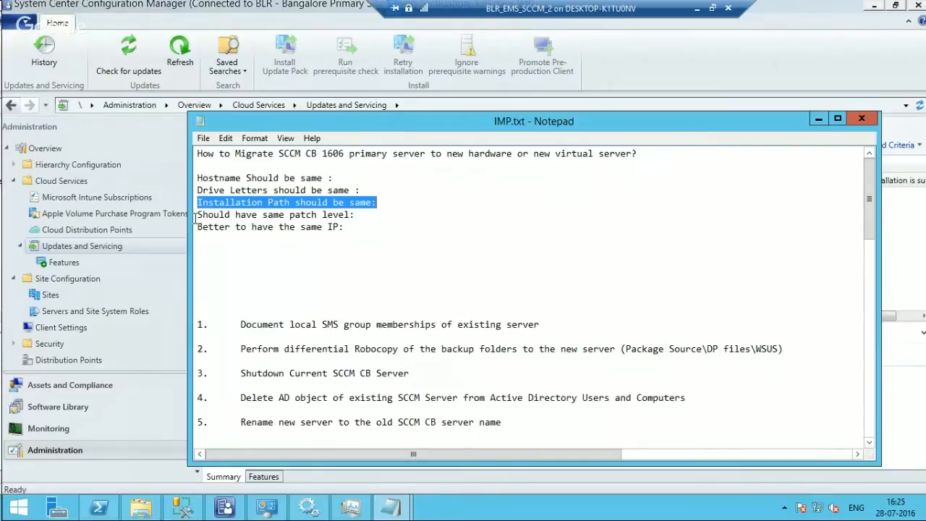
drag(198, 215, 356, 216)
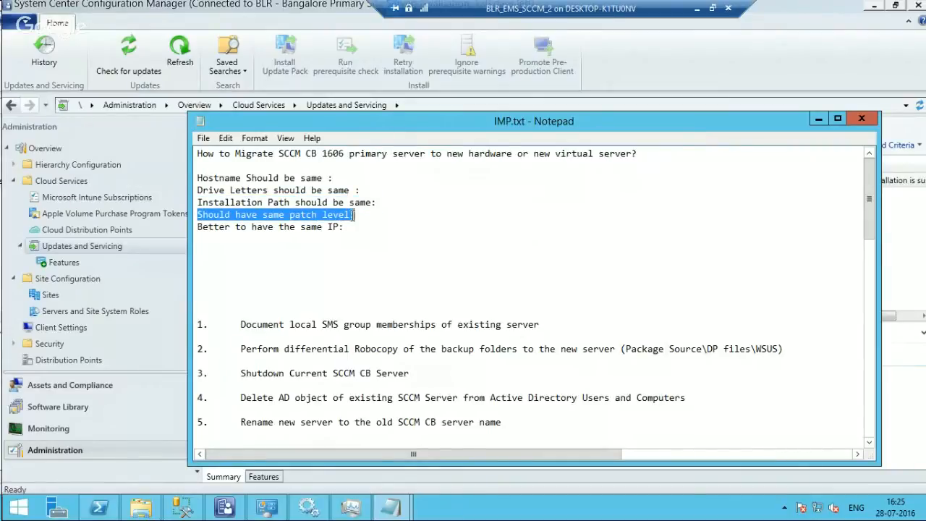
drag(197, 230, 351, 229)
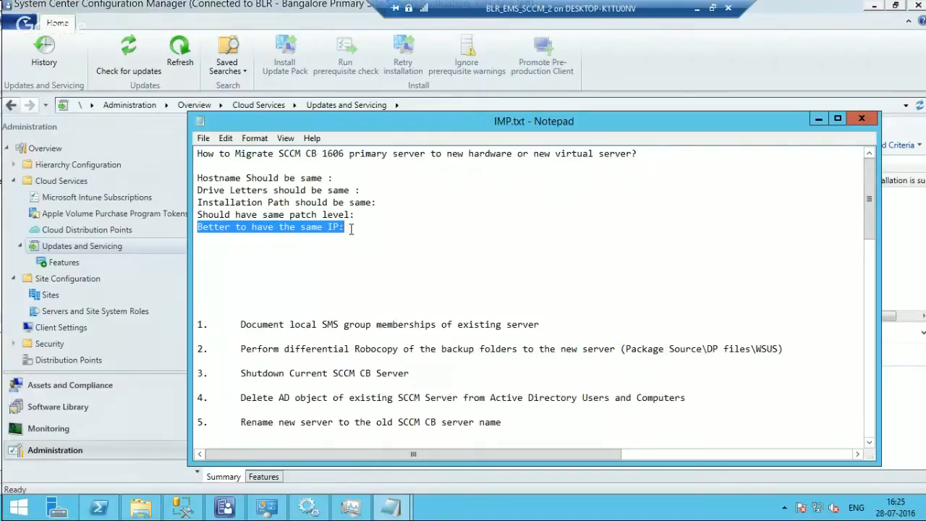
click(333, 256)
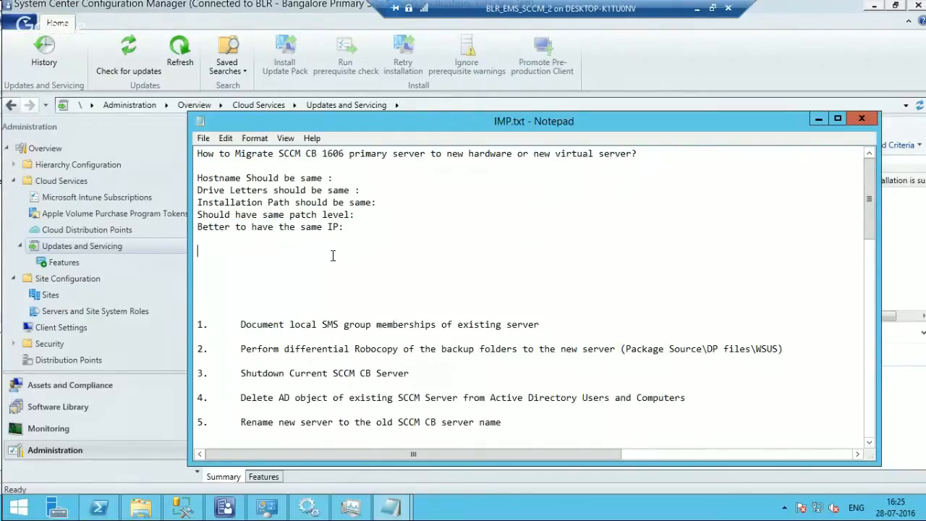
Read through migration steps 1 to 3 in IMP.txt, highlighting the SMS group documentation, Robocopy and server shutdown lines
scroll(333, 256, down, 2)
scroll(332, 256, down, 1)
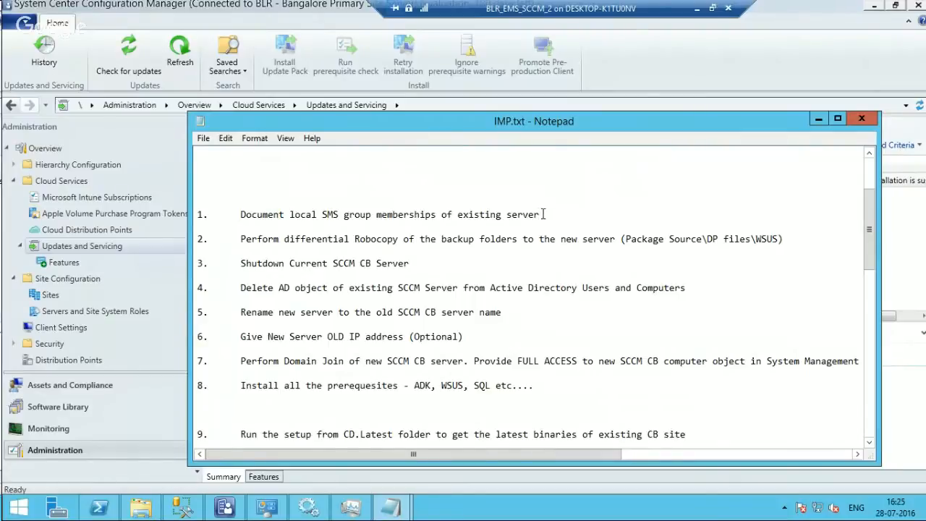
drag(541, 215, 233, 217)
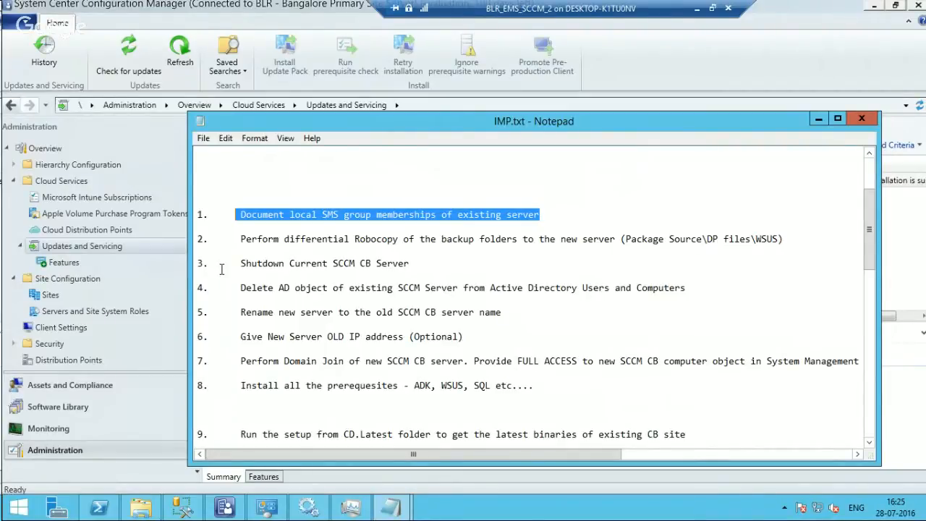
drag(241, 239, 784, 239)
click(519, 259)
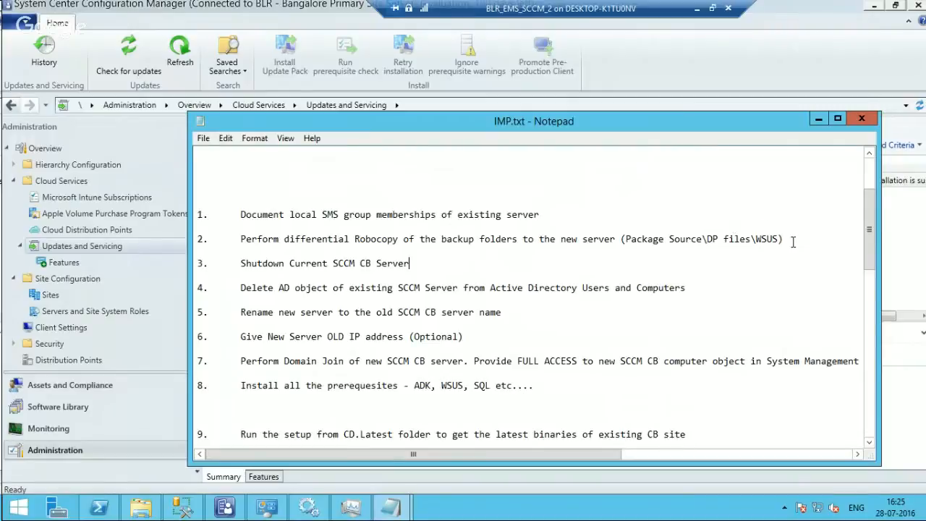
drag(785, 239, 243, 239)
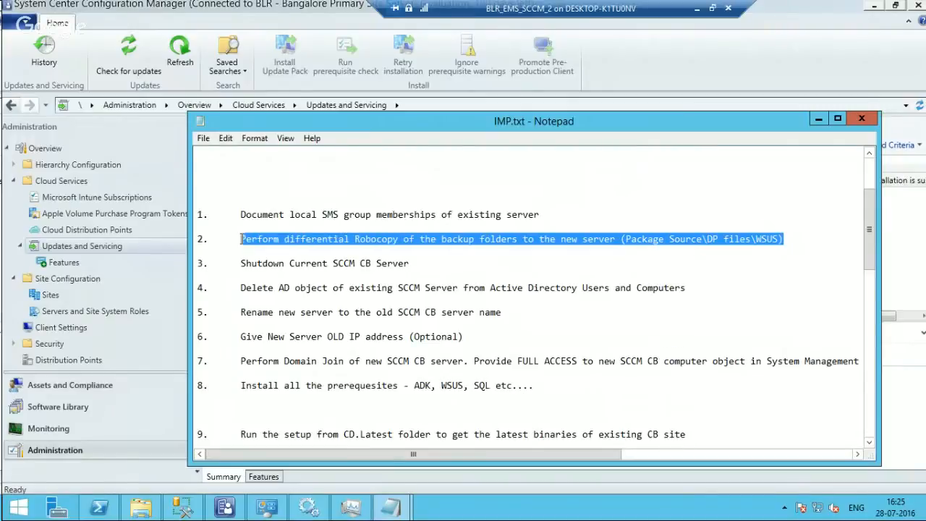
click(425, 266)
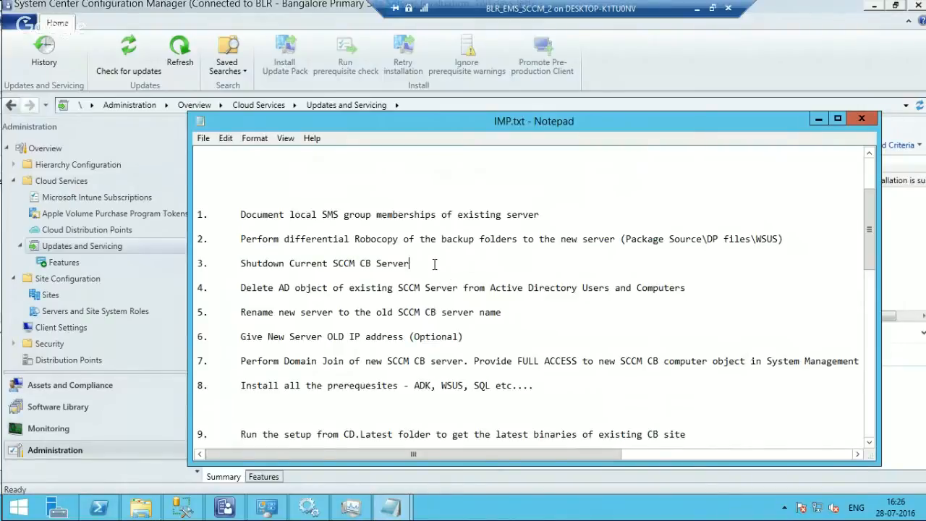
drag(435, 264, 240, 268)
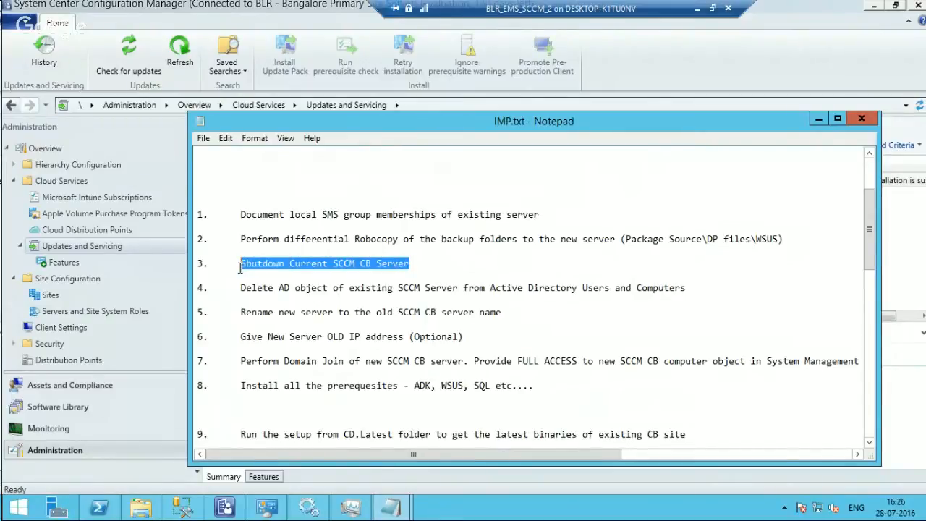
click(238, 240)
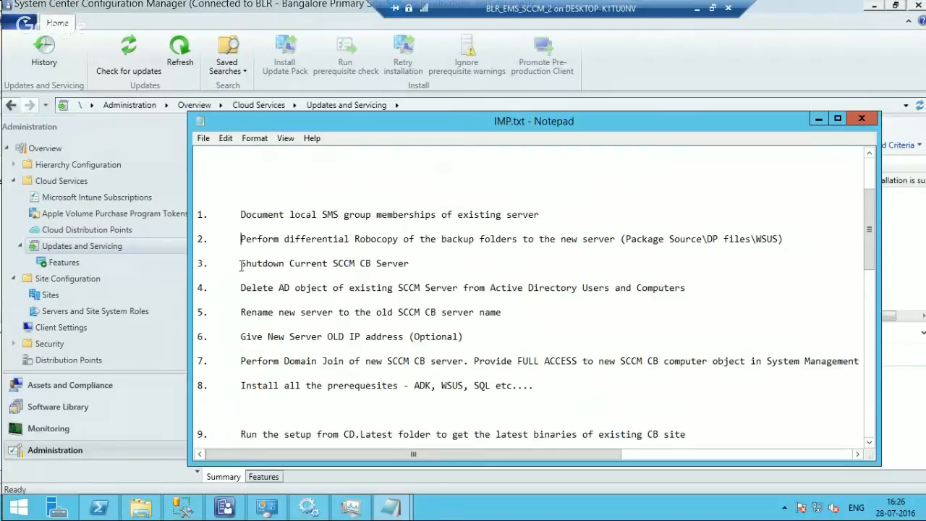
drag(241, 266, 445, 269)
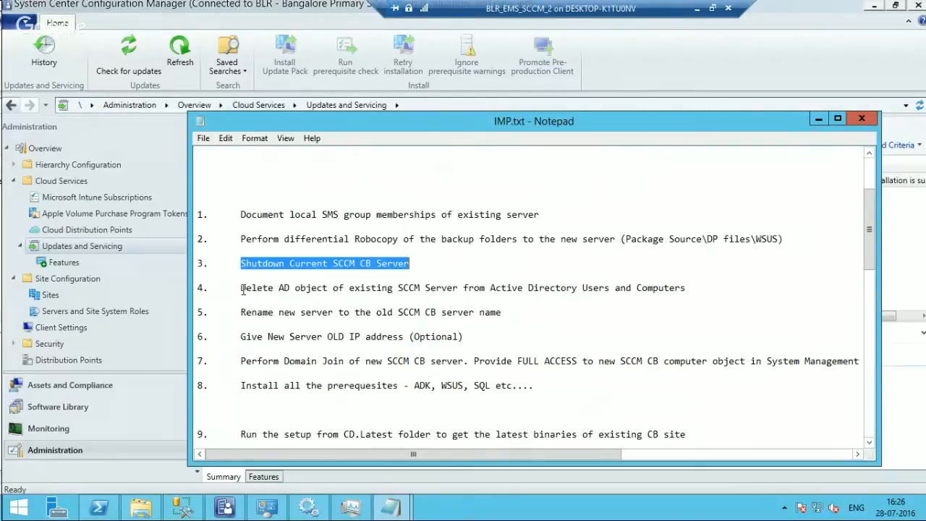
Highlight migration steps 4 to 6 in turn, covering AD object deletion, the server rename and the optional old IP address
drag(241, 288, 692, 294)
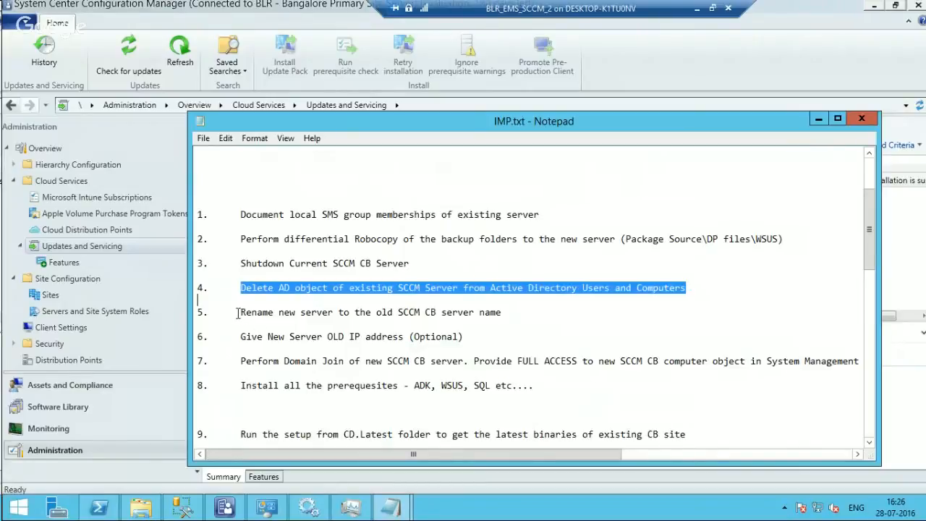
drag(239, 312, 504, 312)
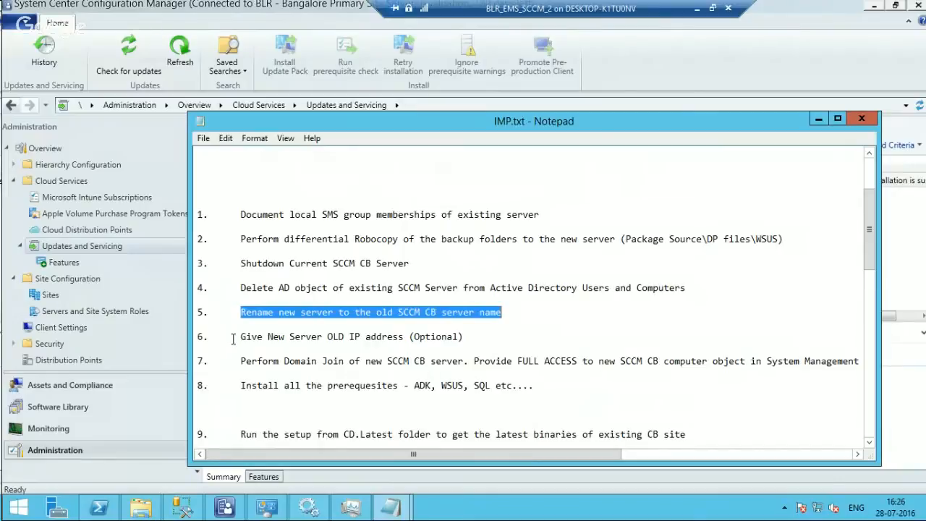
drag(235, 338, 474, 336)
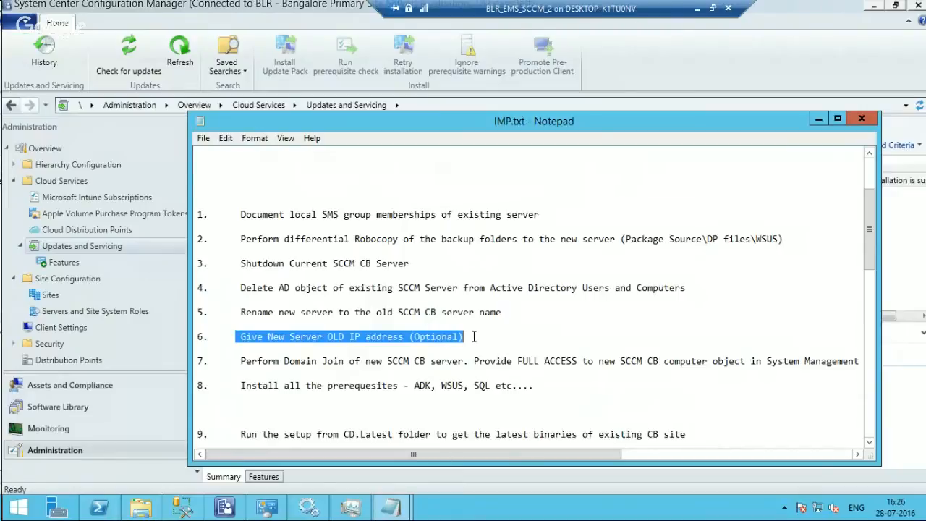
scroll(468, 338, down, 1)
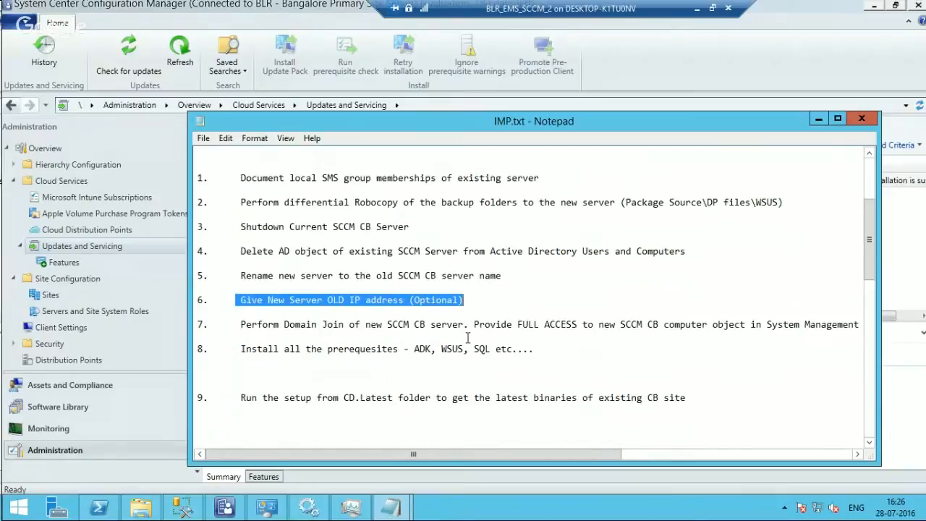
Review migration steps 7 and 8, highlighting the domain join wording and the prerequisites installation line
drag(236, 325, 197, 324)
drag(422, 318, 464, 325)
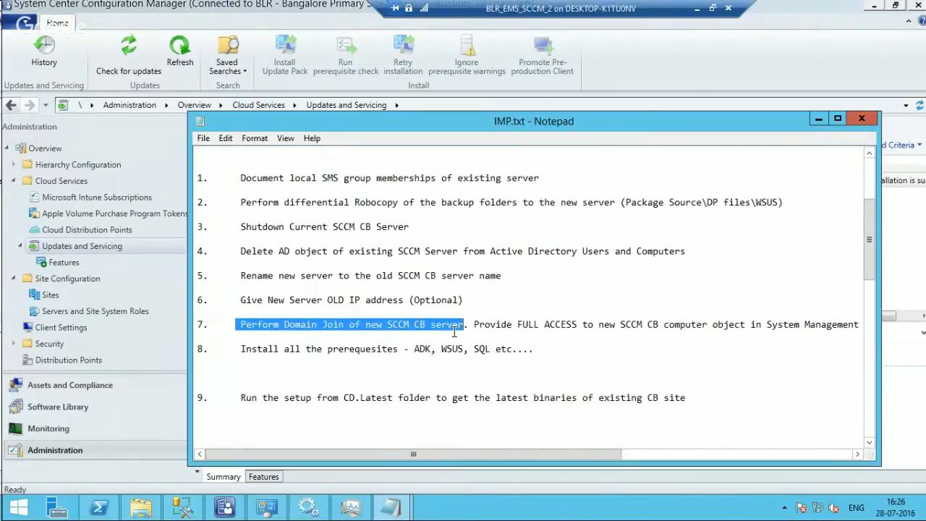
click(467, 325)
text(.)
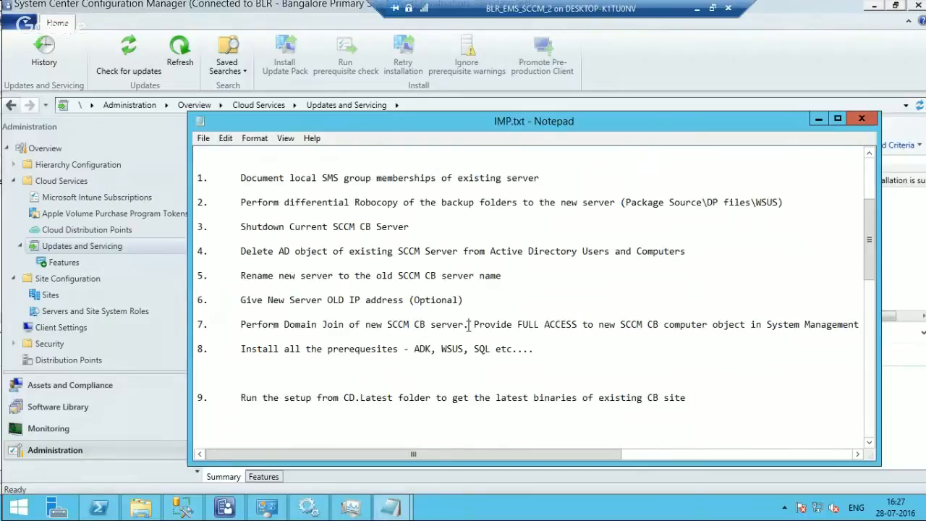
drag(539, 351, 242, 354)
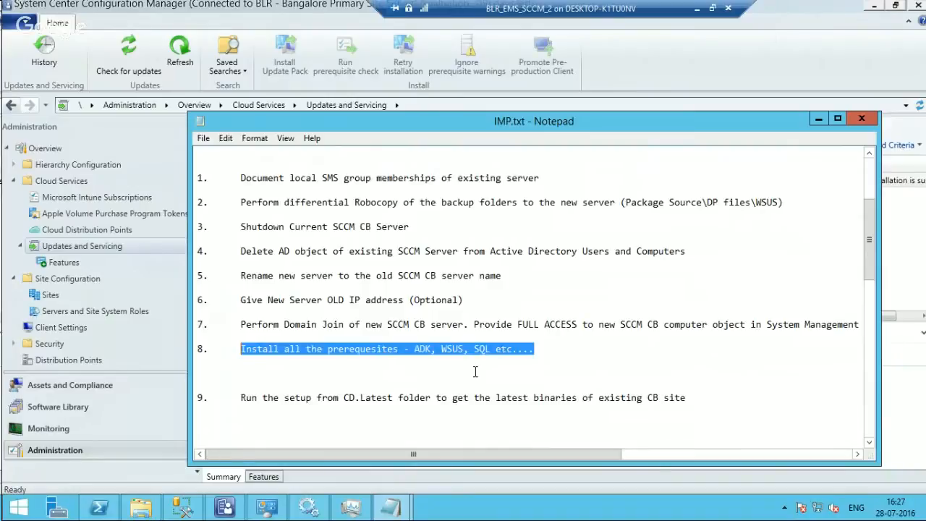
click(534, 349)
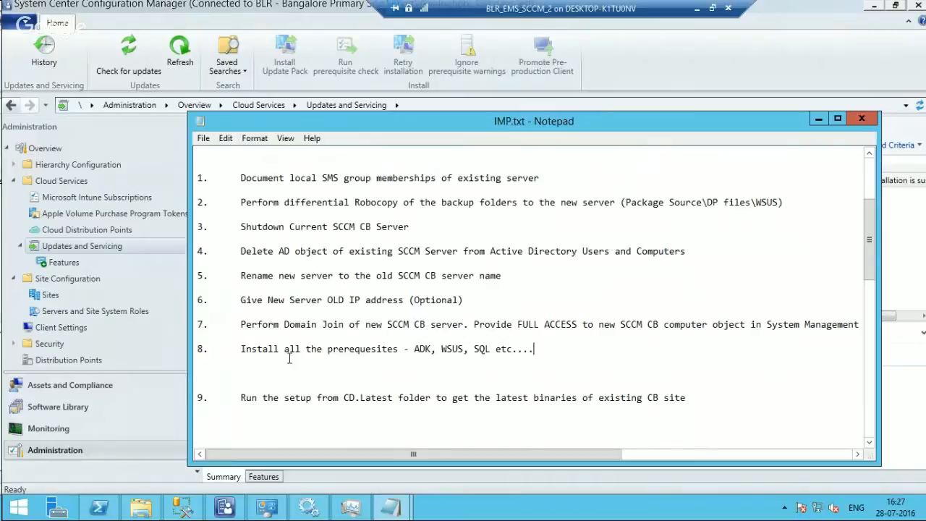
click(201, 362)
Switch to File Explorer, view the contents of the BLRBackup folder and go up to its parent Full_Backup folder
click(144, 509)
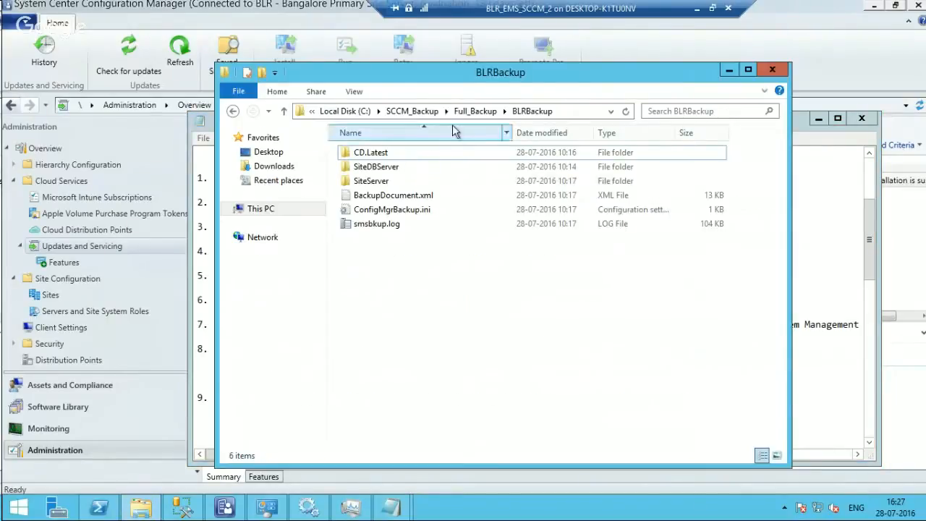
click(475, 111)
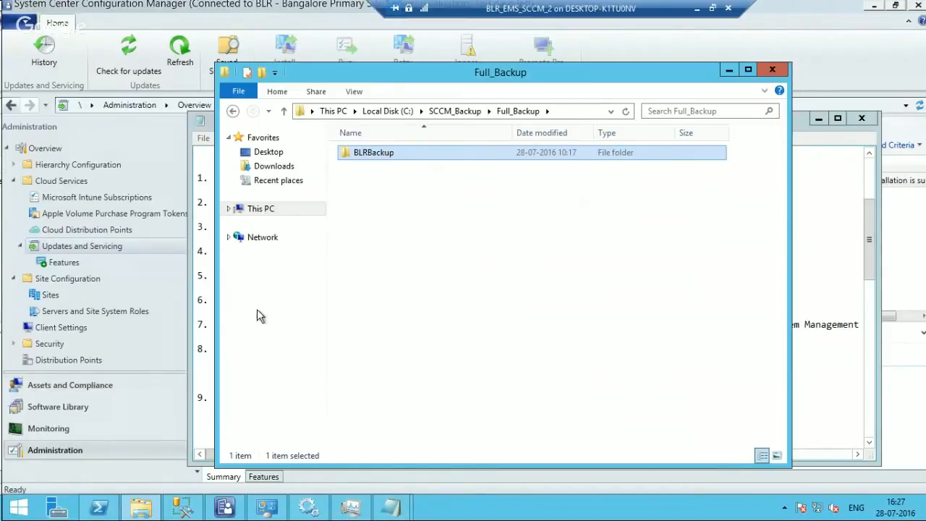
Switch to the Configuration Manager console, check its version information in About Configuration Manager and close the dialog
click(132, 13)
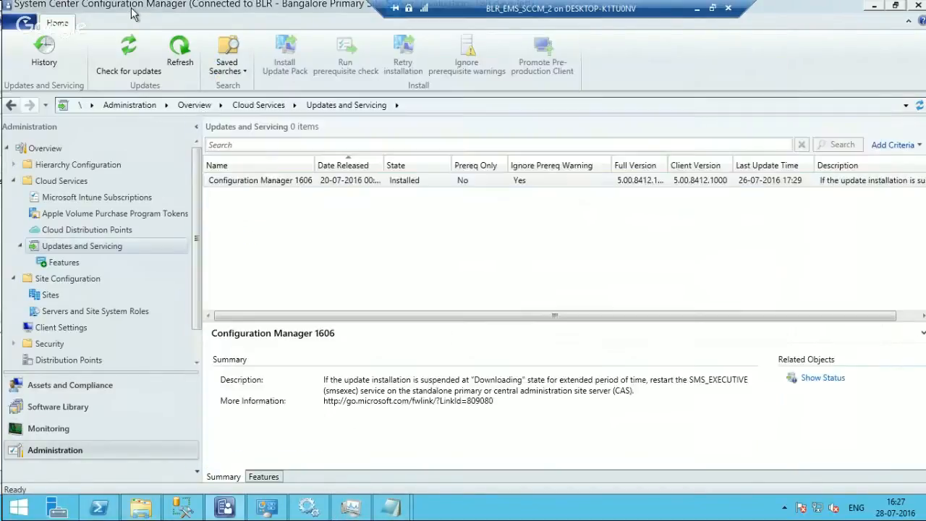
click(27, 26)
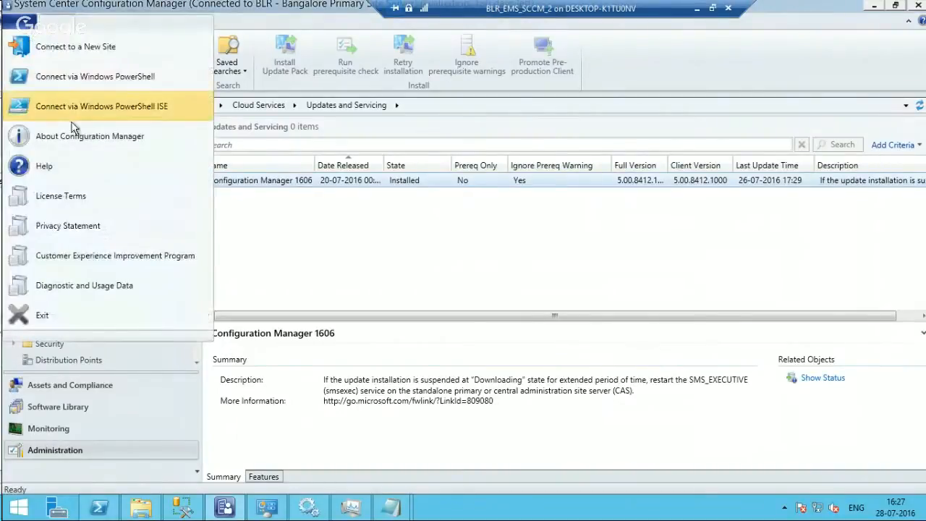
click(126, 137)
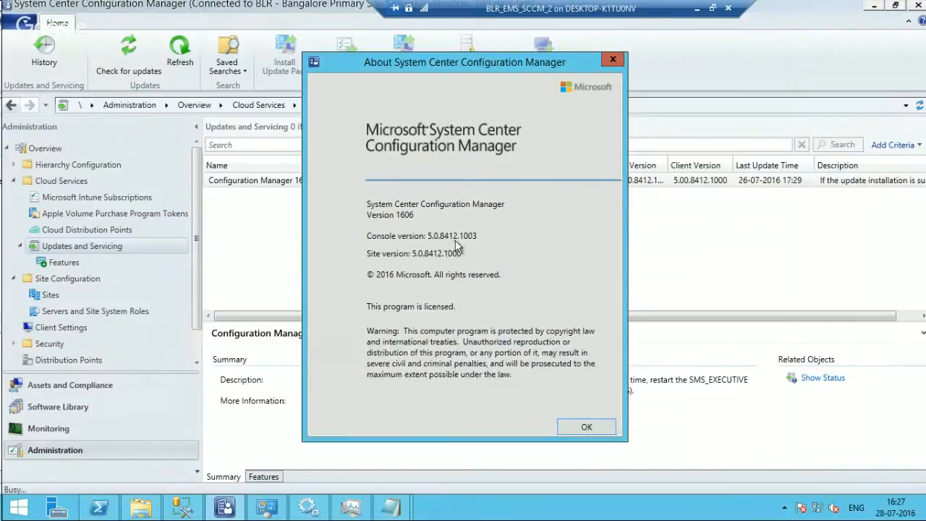
click(575, 428)
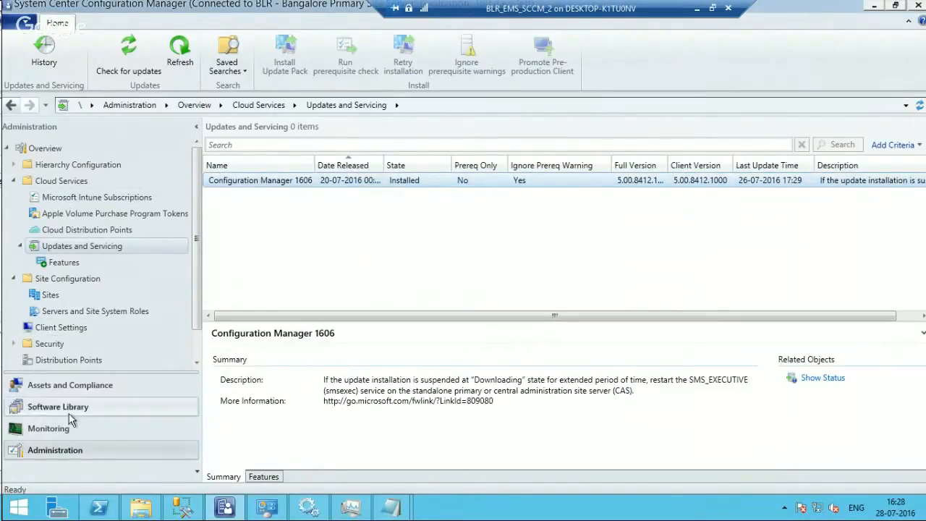
Open the Devices list in Assets and Compliance, fit the Name column to its contents and select the Android device
click(72, 386)
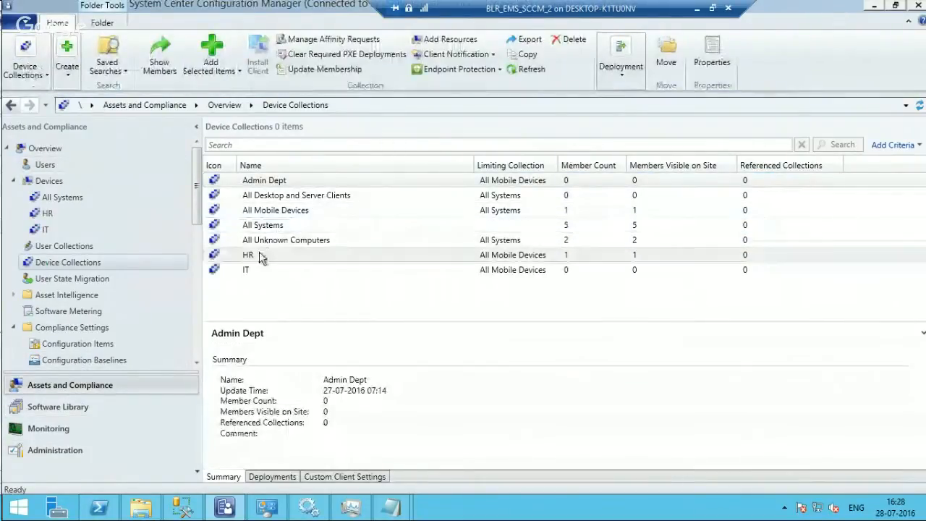
click(42, 182)
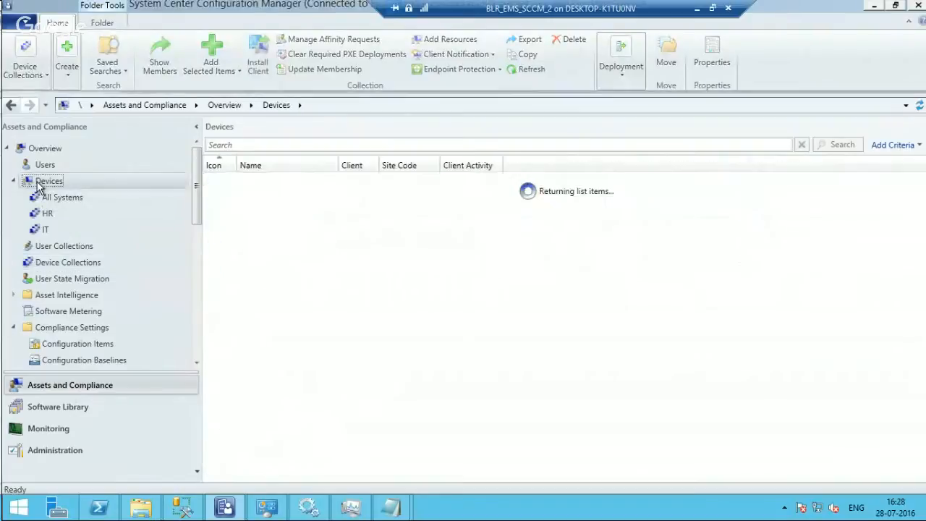
click(322, 193)
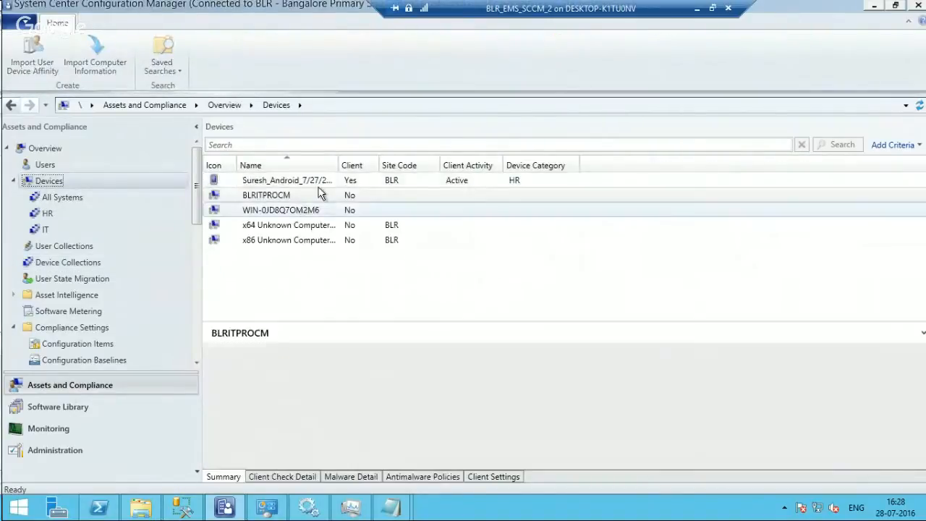
double_click(338, 165)
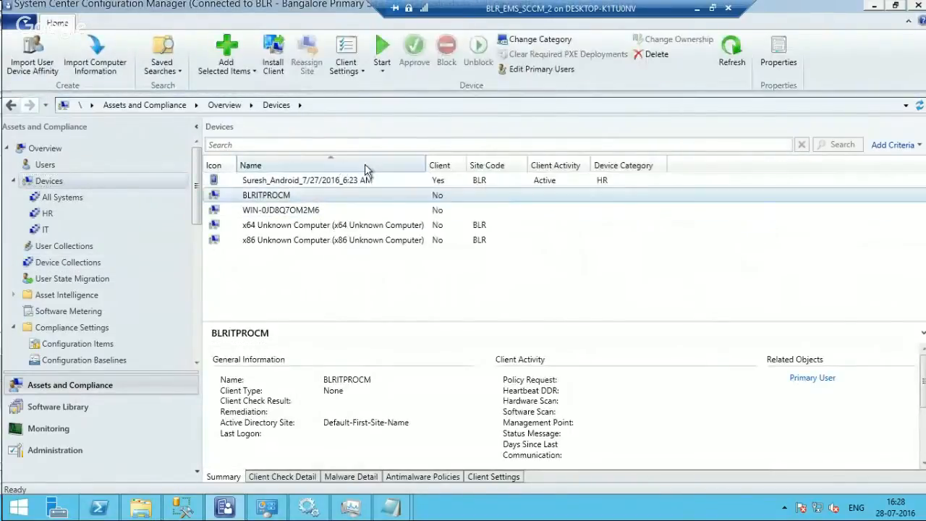
click(333, 180)
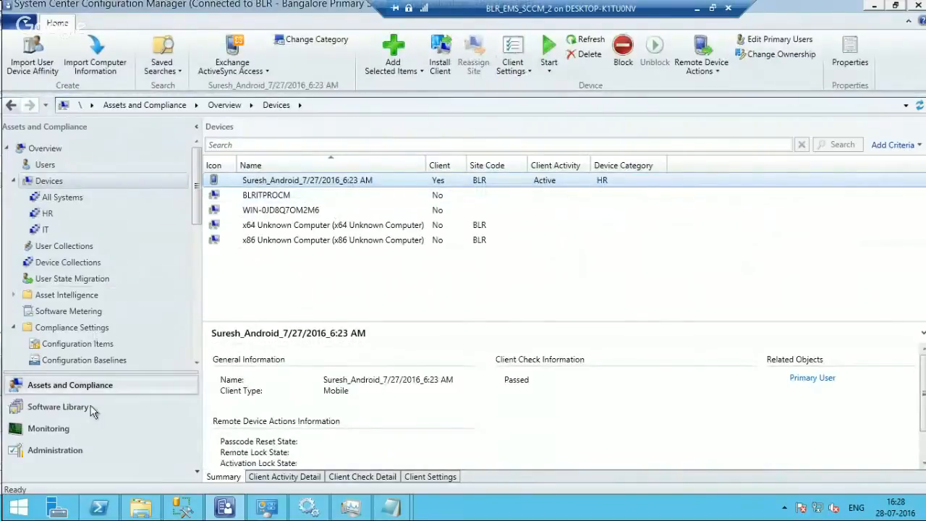
Return to the Administration workspace and view the Microsoft Intune Subscriptions under Cloud Services
click(68, 451)
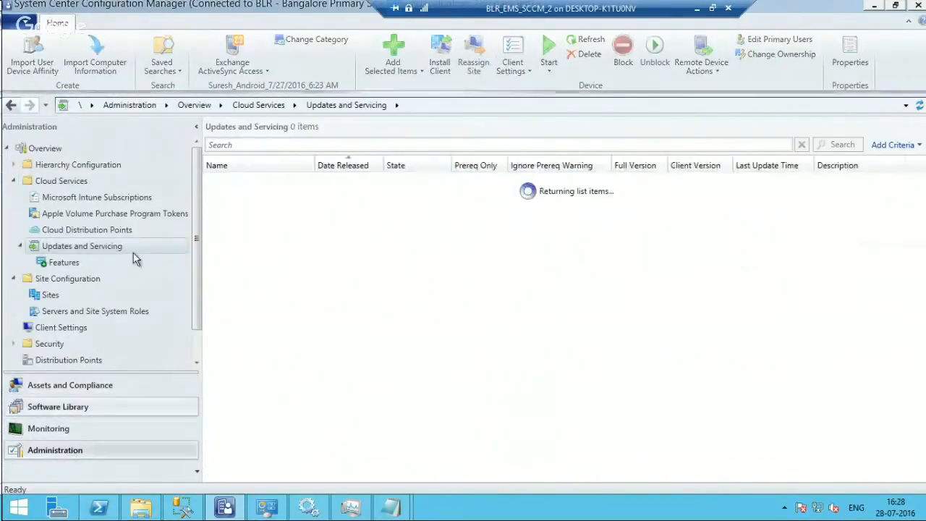
click(78, 199)
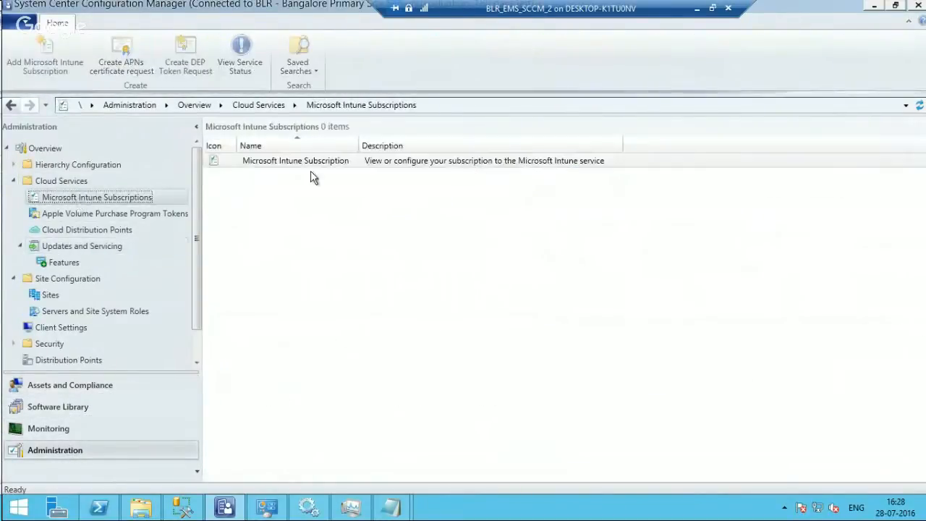
Select the Microsoft Intune Subscription entry and switch to SQL Server Management Studio to view the site server's databases
click(320, 164)
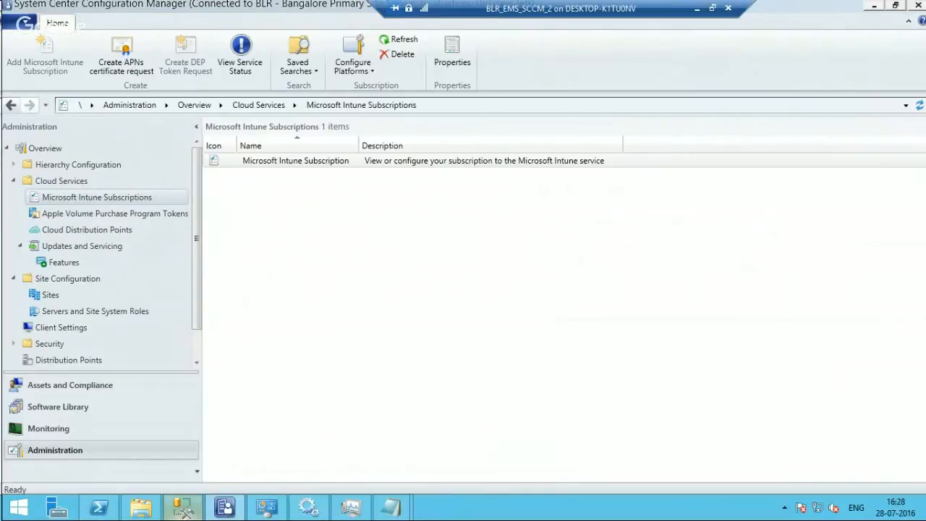
click(182, 509)
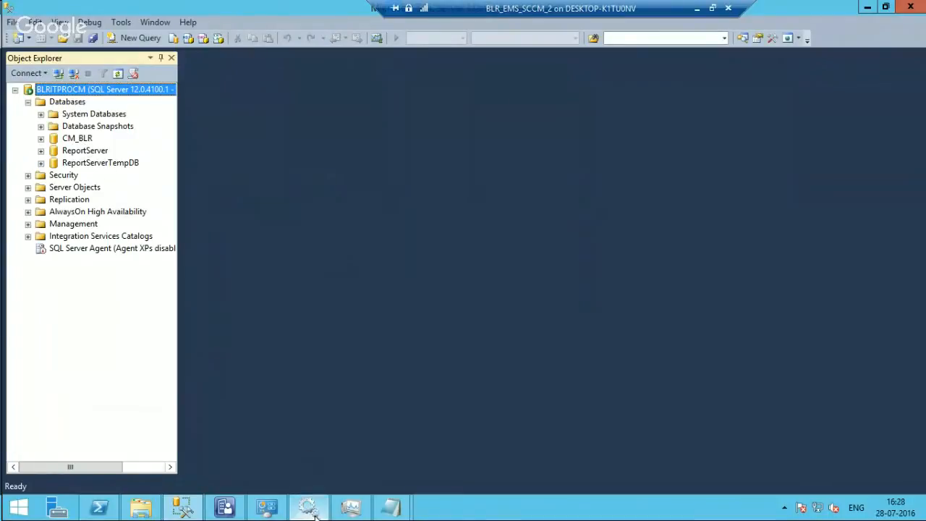
Switch to PowerShell and run hostname and ipconfig to check the existing server's name and IP configuration
click(101, 509)
text(hostname)
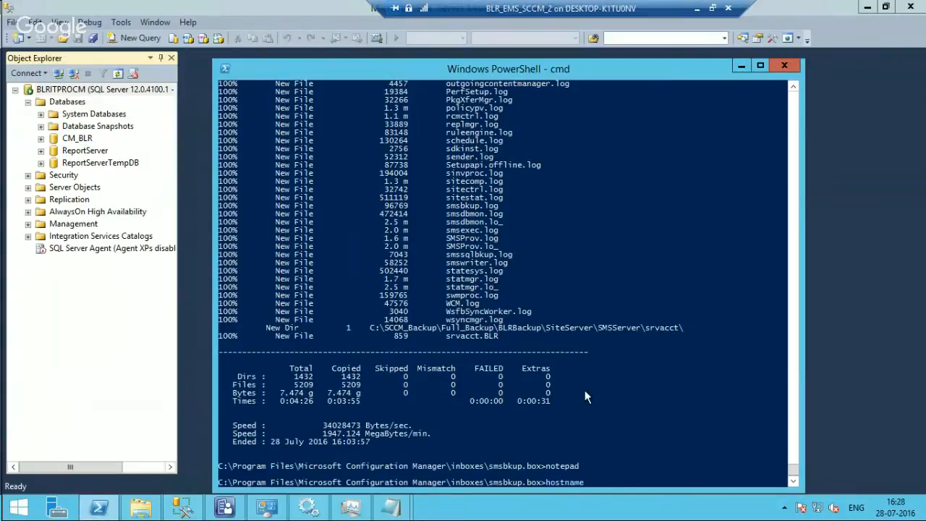
key(Return)
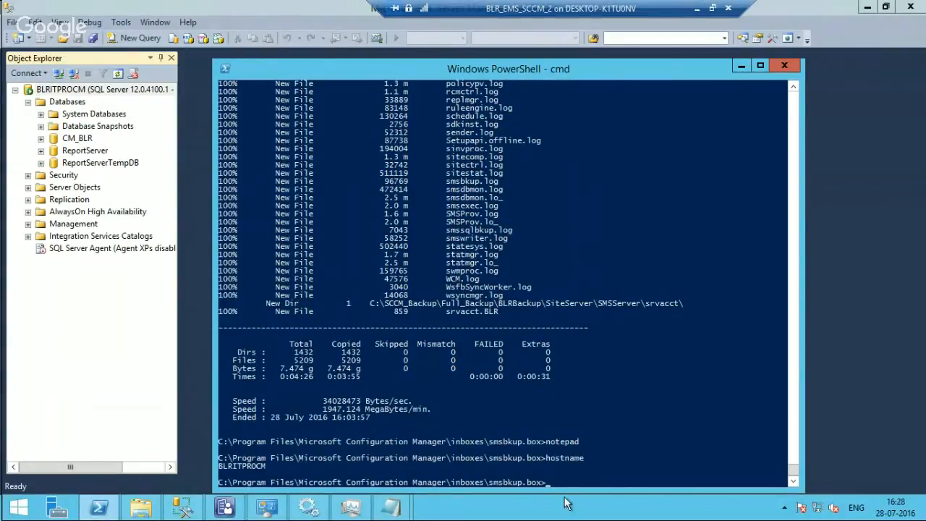
text(ipconfig)
key(Return)
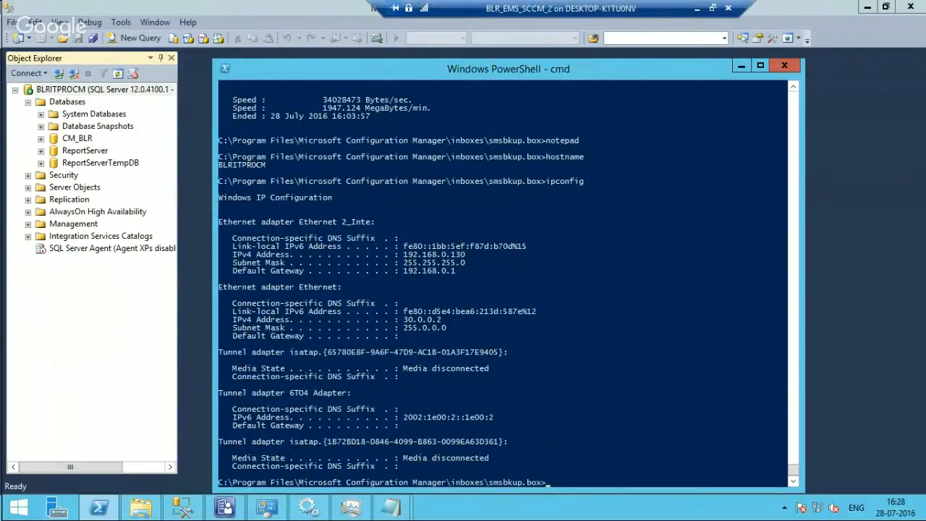
click(712, 8)
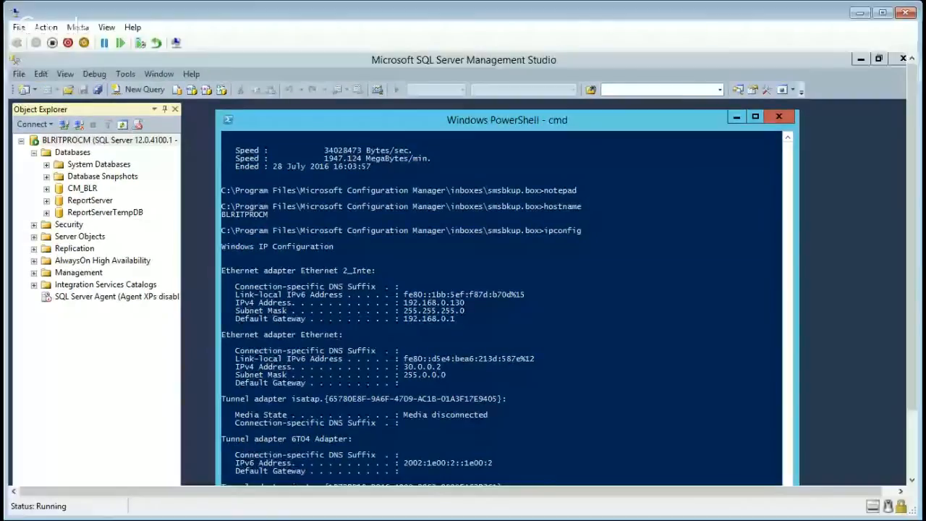
double_click(554, 15)
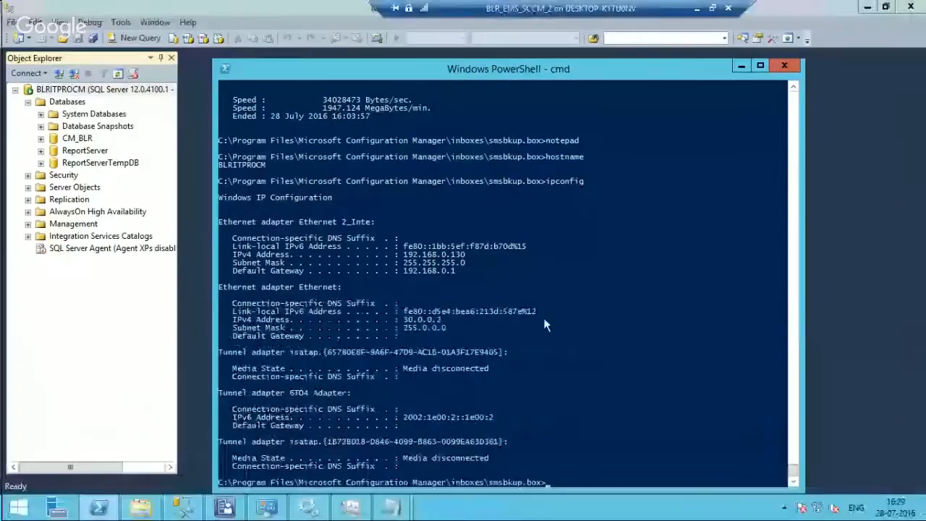
Switch to the IMP.txt notes and highlight item 9 about running the setup from the CD.Latest folder
mouse_move(391, 506)
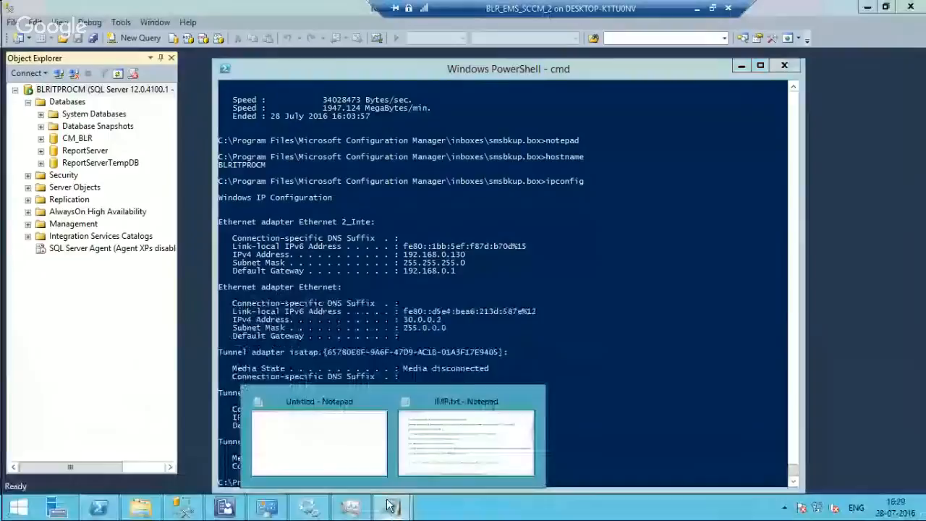
click(438, 463)
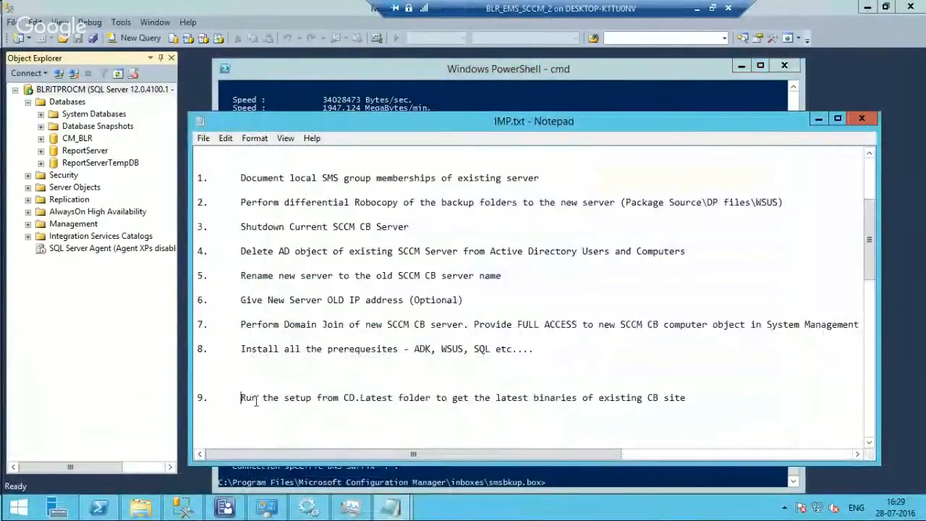
drag(255, 400, 697, 398)
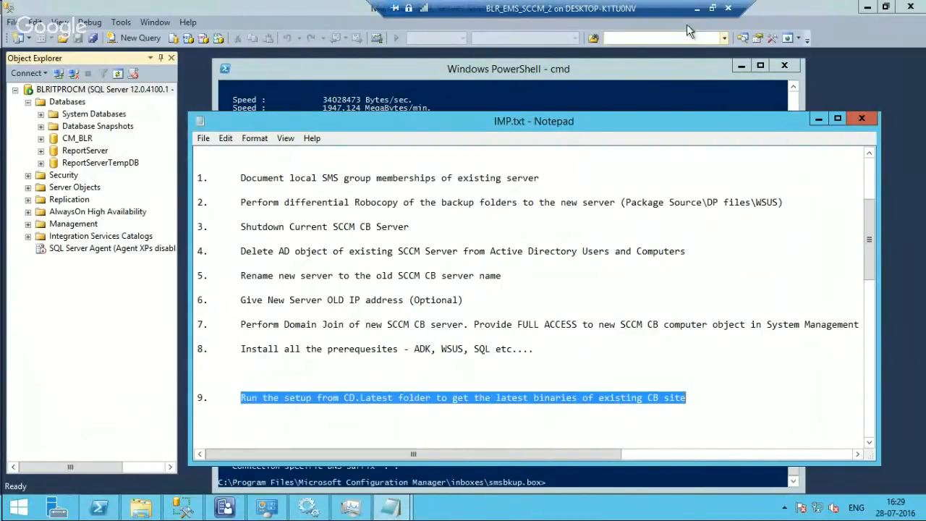
Switch to the BLR_EMS_SCCM_3 virtual machine and highlight item 8 about installing the prerequisites in its IMP1 notes
click(713, 8)
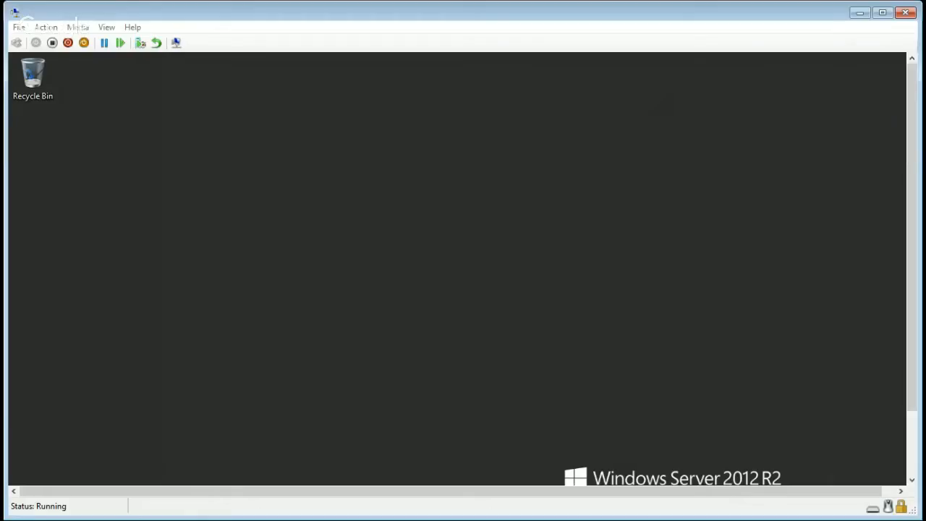
double_click(411, 13)
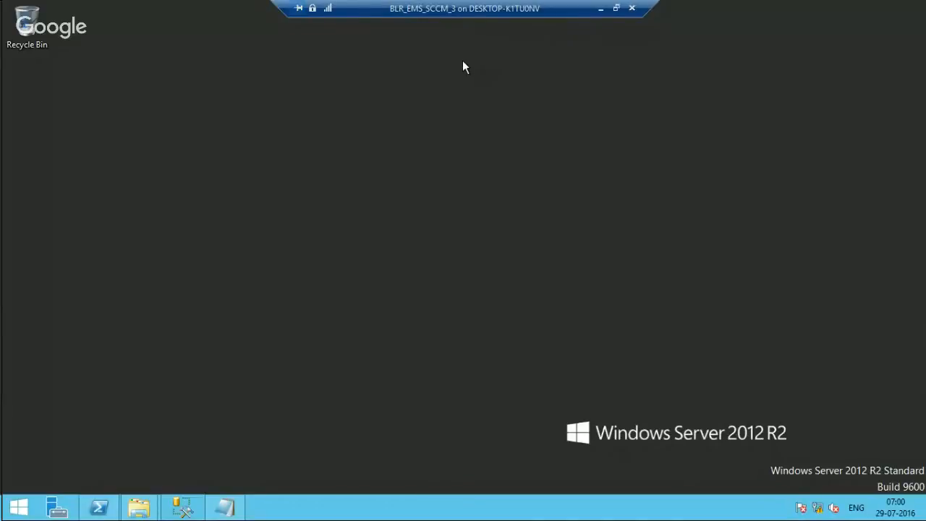
click(224, 507)
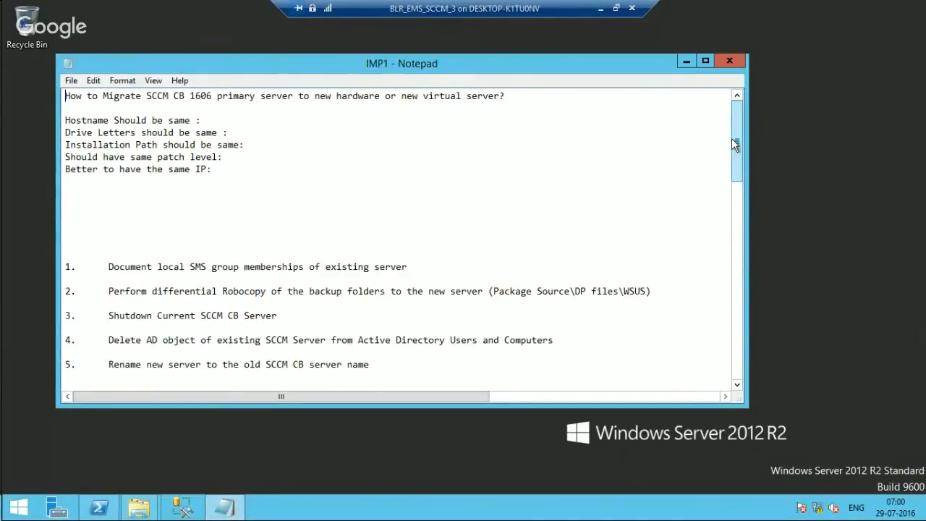
drag(732, 139, 731, 184)
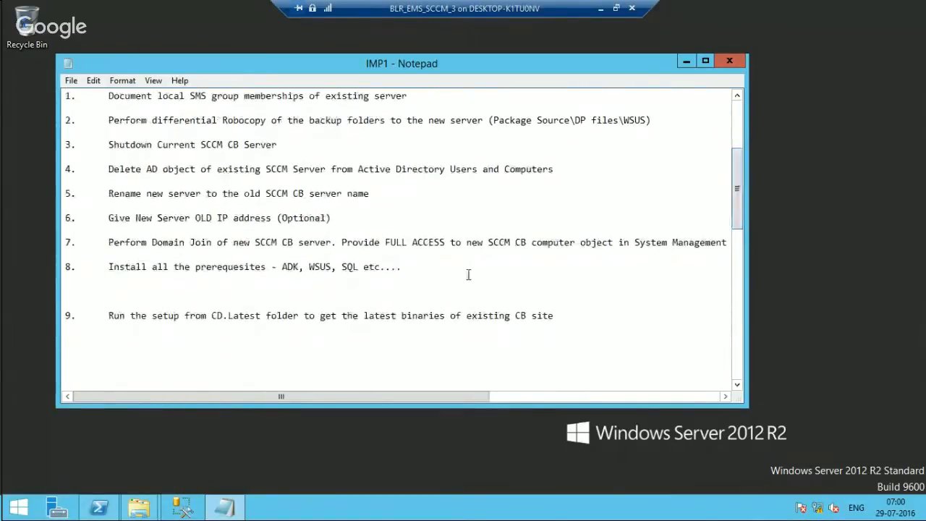
click(428, 269)
drag(427, 268, 110, 267)
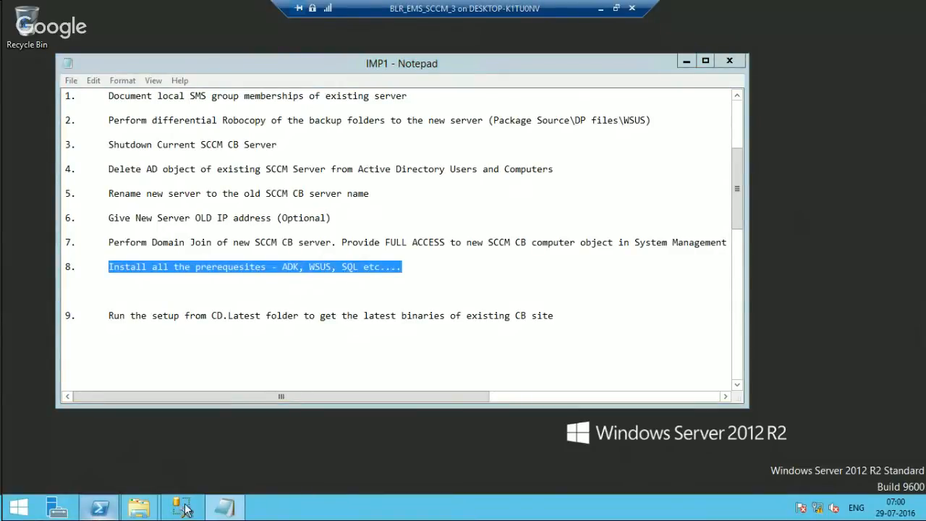
Check the new server's name and IP address in PowerShell with hostname and ipconfig, and minimize the window
click(99, 511)
text(hostname)
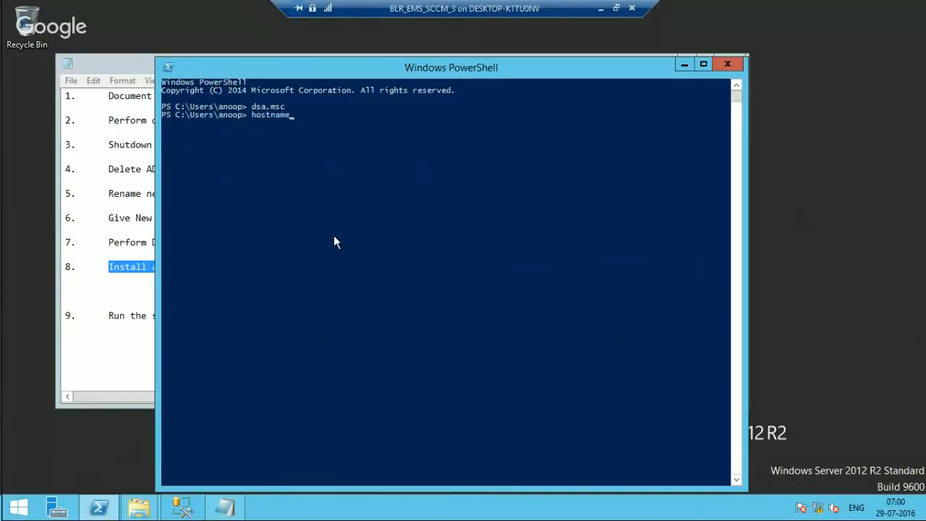
key(Return)
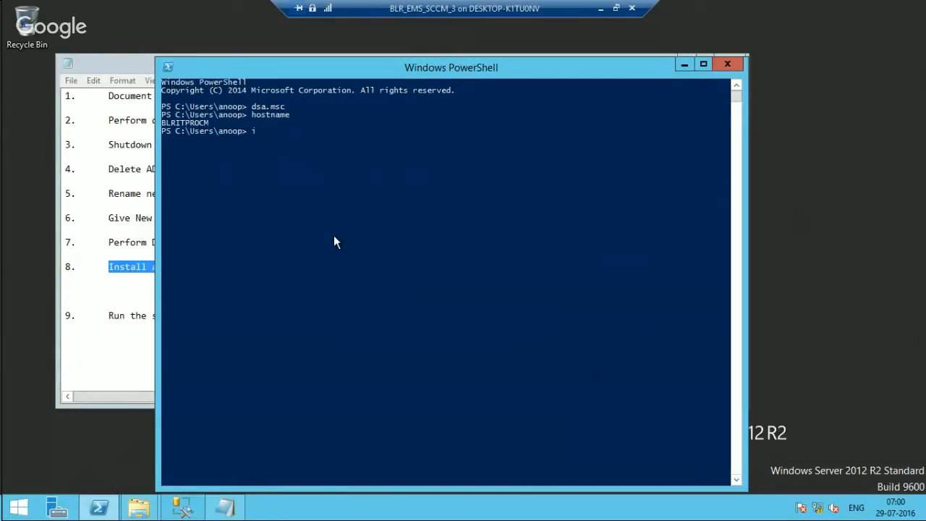
text(ipconfig)
key(Return)
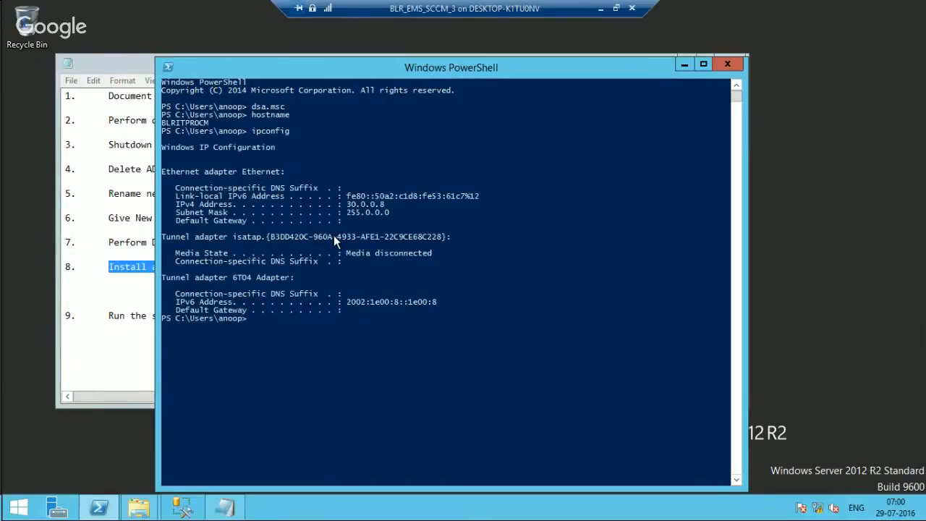
drag(346, 204, 395, 206)
click(401, 205)
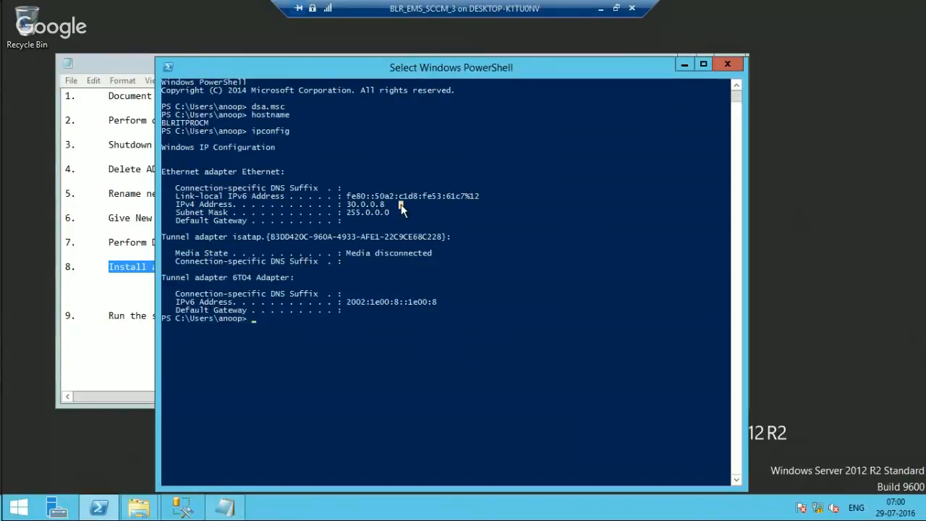
click(684, 64)
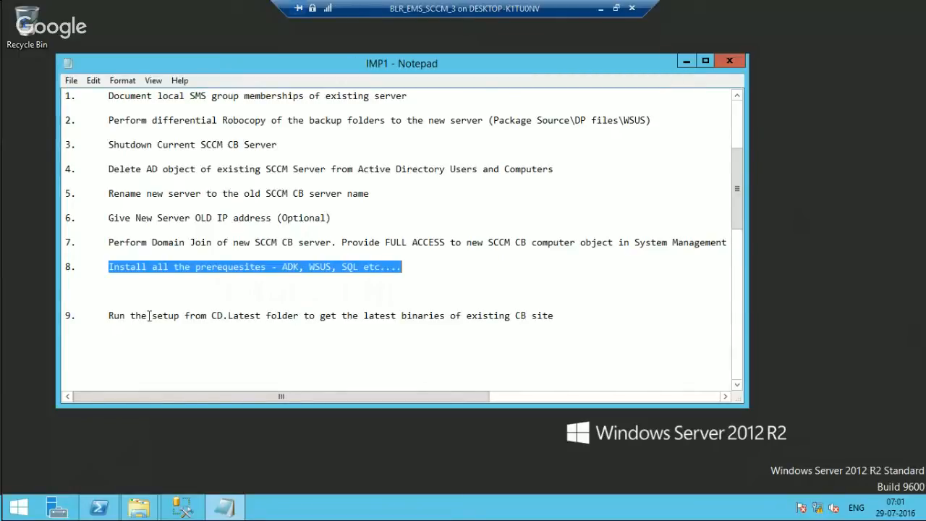
Review item 9 in the IMP1 notes and highlight the folder name CD.Latest
drag(108, 316, 260, 317)
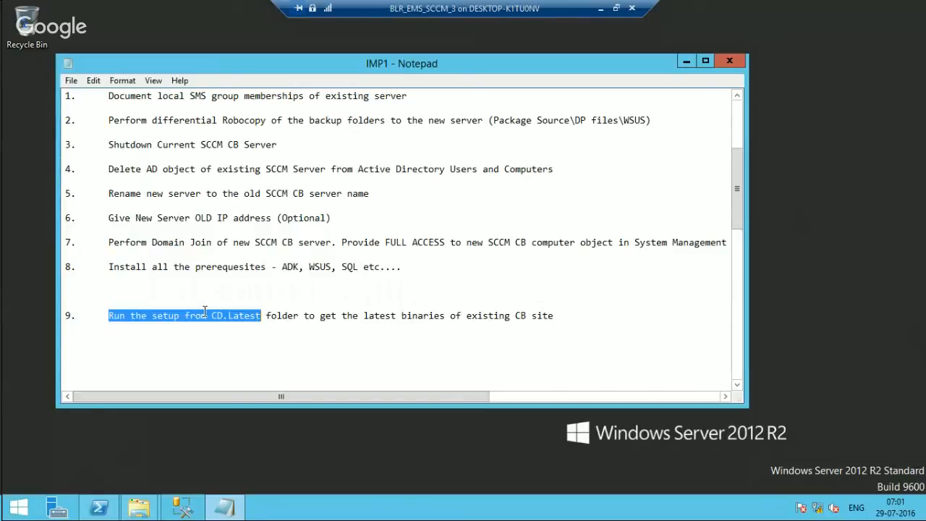
click(566, 314)
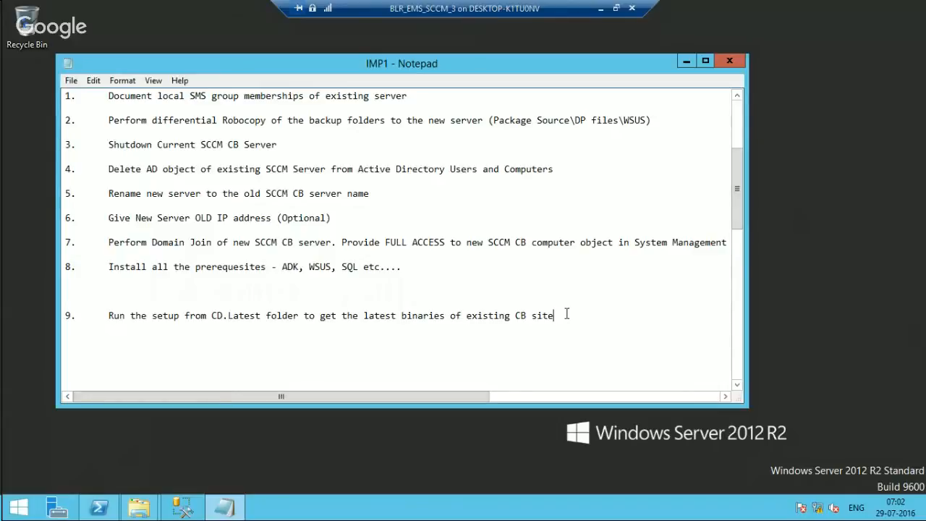
click(212, 316)
drag(212, 317, 261, 318)
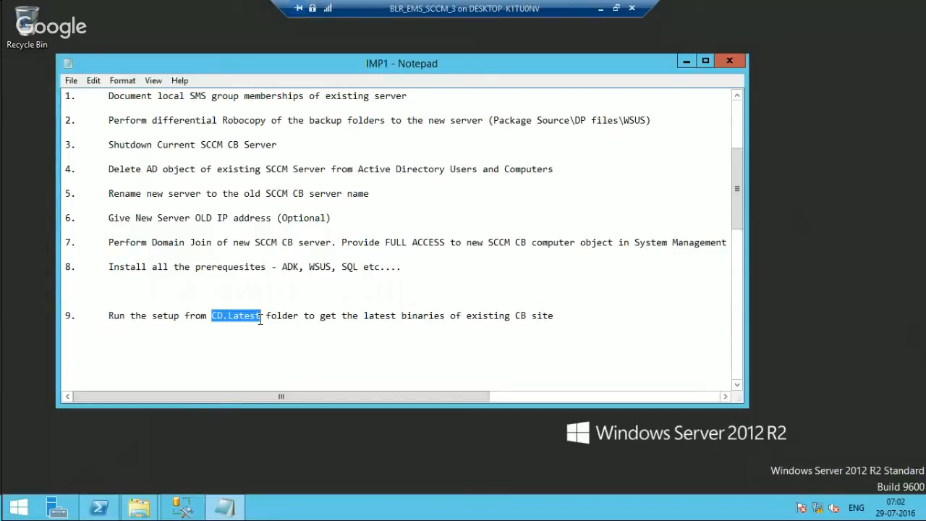
In File Explorer, browse from FULLBACKUP through folders 1 and BLRBackup into CD.Latest and open the splash application
click(139, 510)
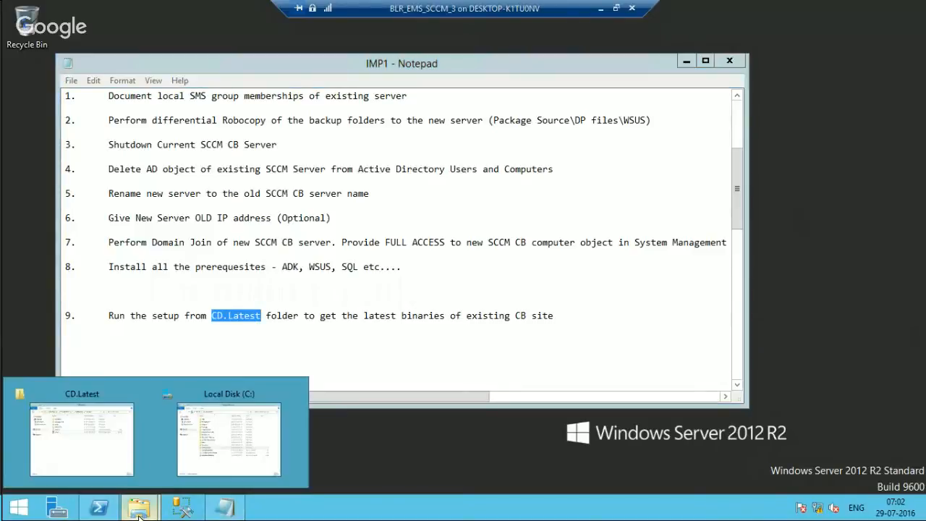
click(102, 451)
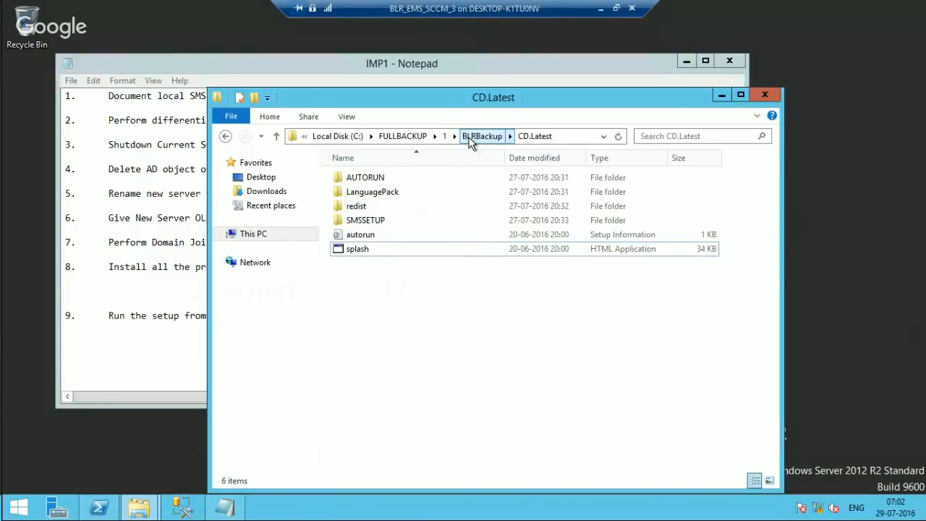
click(403, 137)
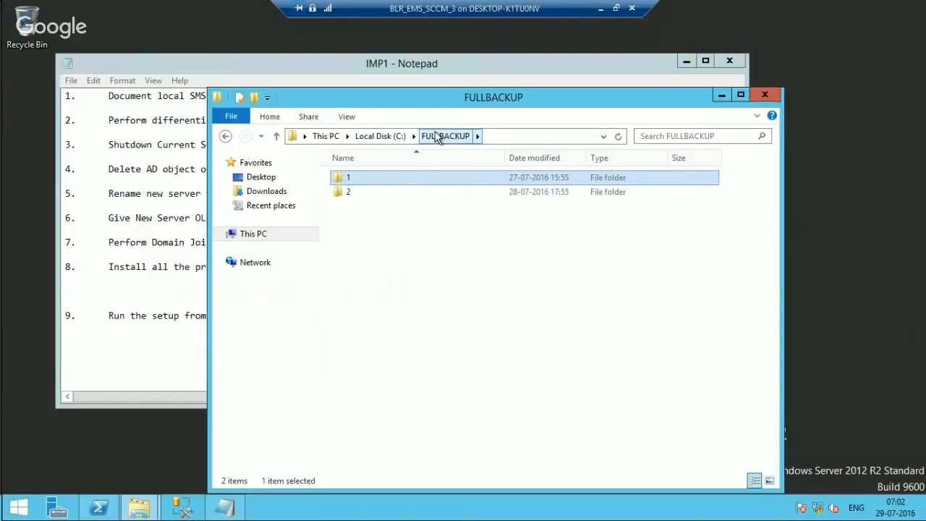
double_click(404, 181)
double_click(376, 178)
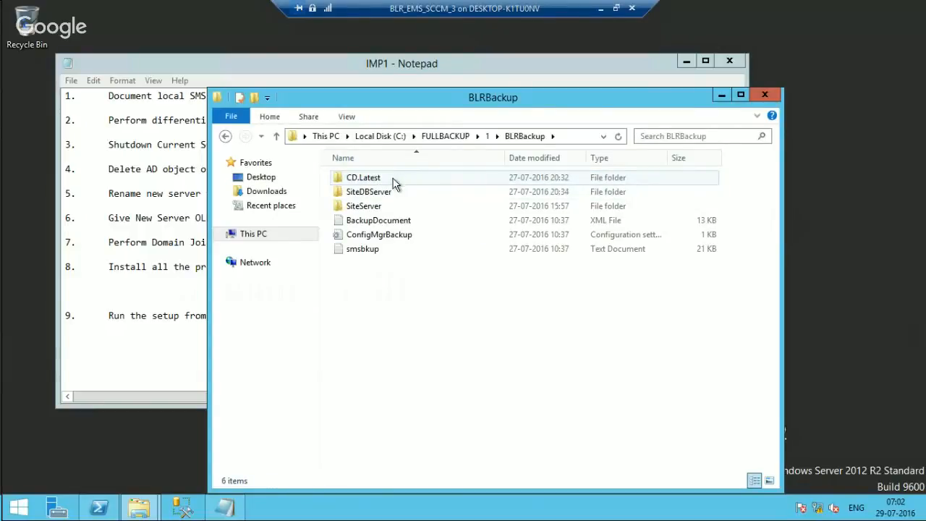
double_click(395, 181)
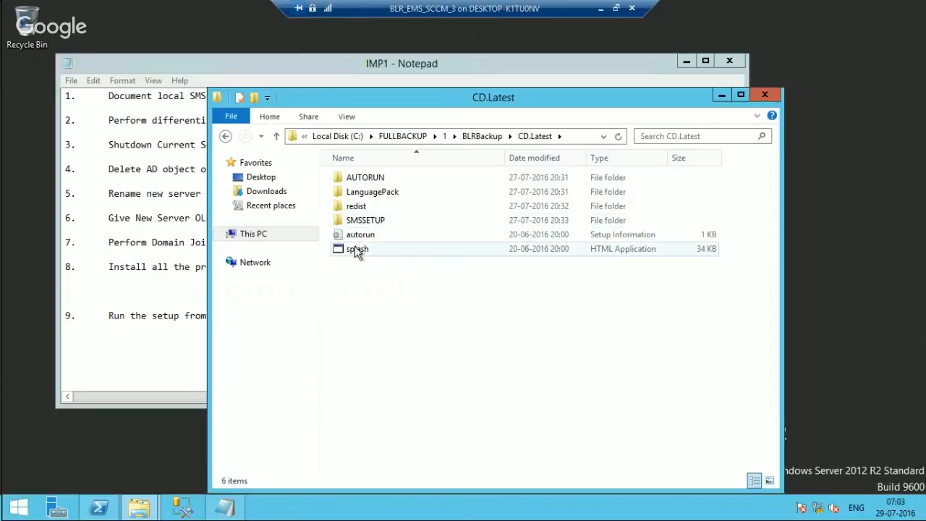
right_click(356, 249)
click(385, 256)
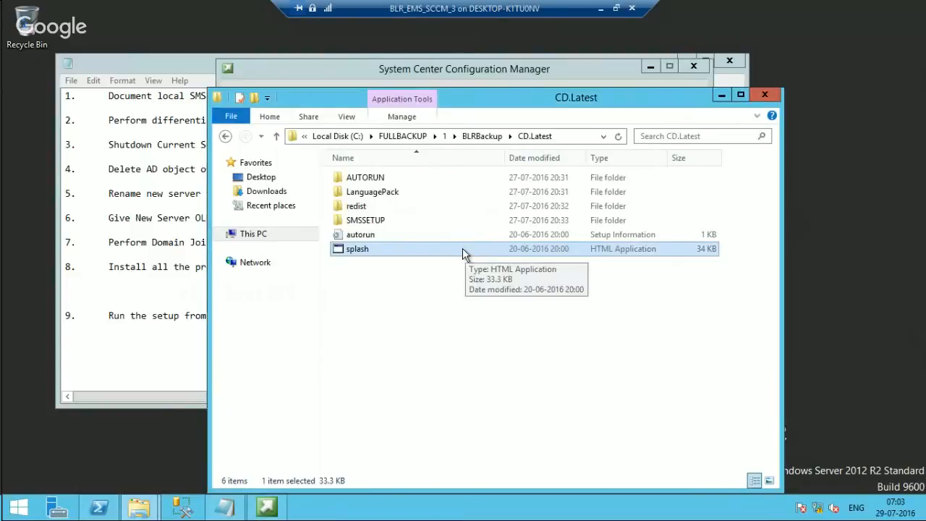
click(122, 351)
text(2- How to Migrate SCCM CB 1606 primary server to new hardware)
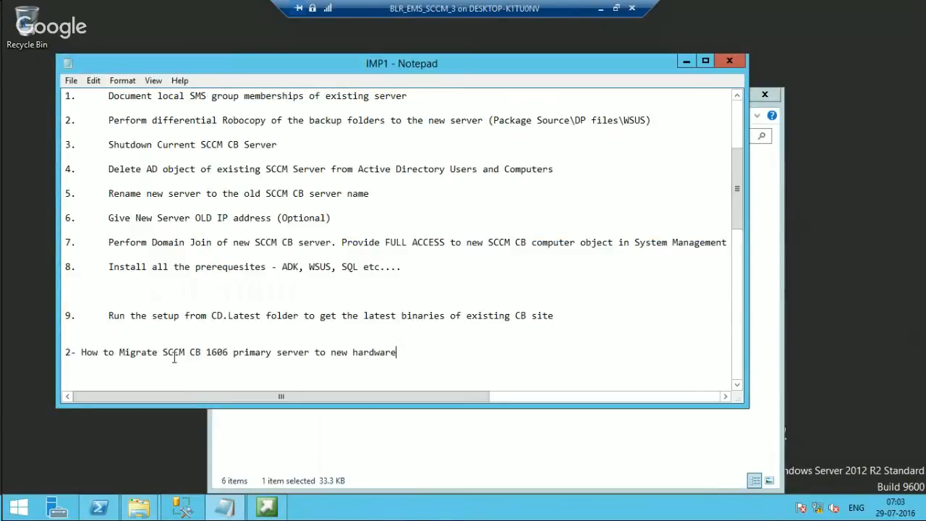
key(ctrl+z)
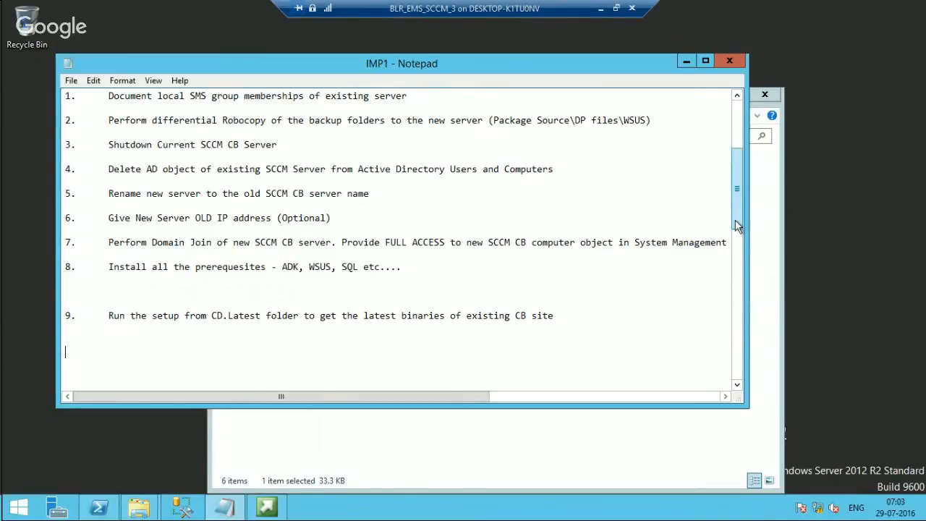
drag(739, 219, 740, 287)
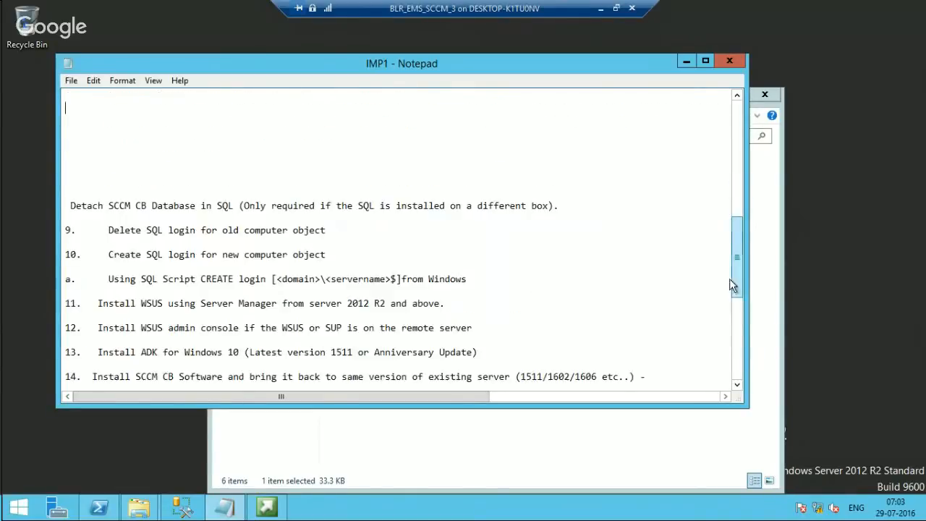
Start the Configuration Manager installation from the splash window, allow it to make changes and advance past Before You Begin
click(264, 508)
click(306, 211)
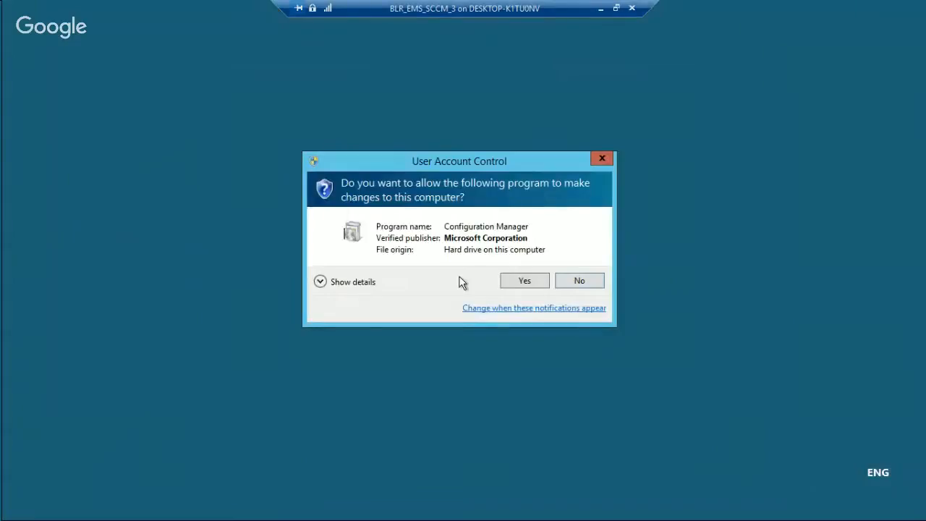
click(515, 283)
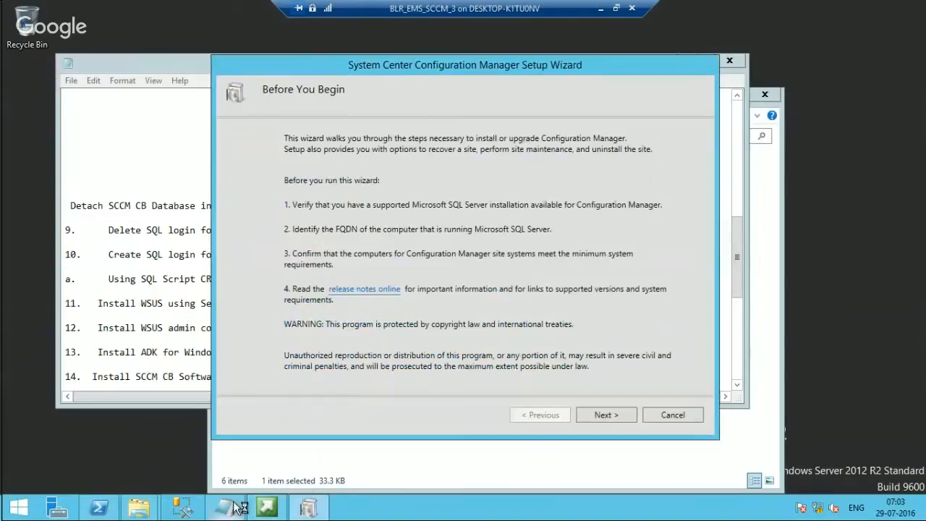
click(605, 416)
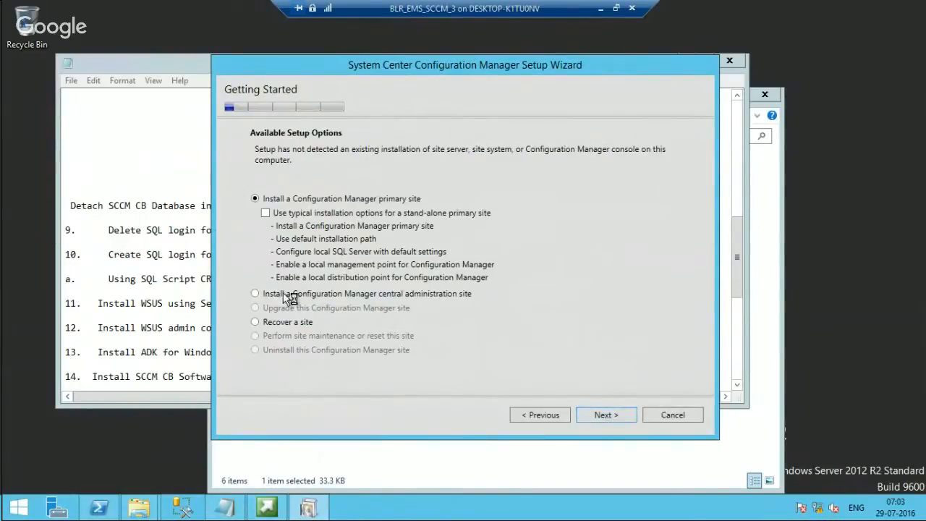
Choose to recover a site as the setup option and continue to the recovery options
click(255, 322)
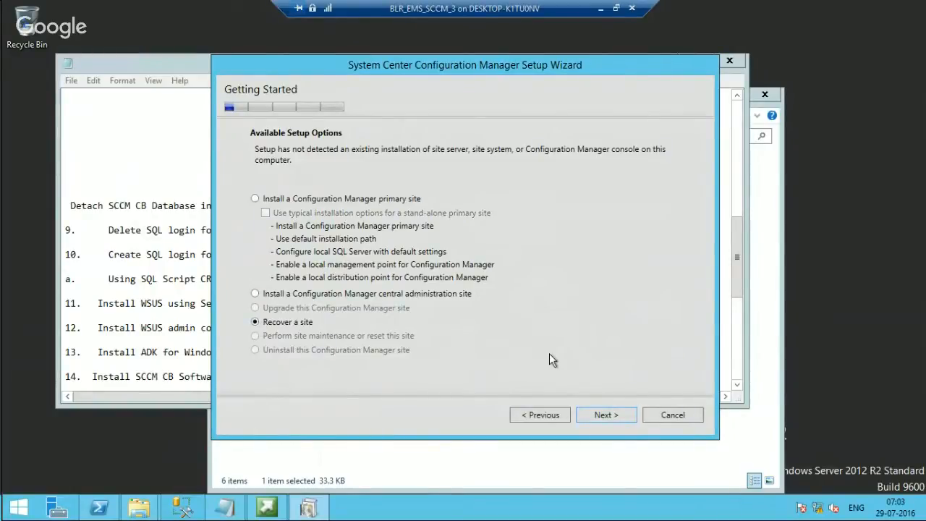
click(604, 416)
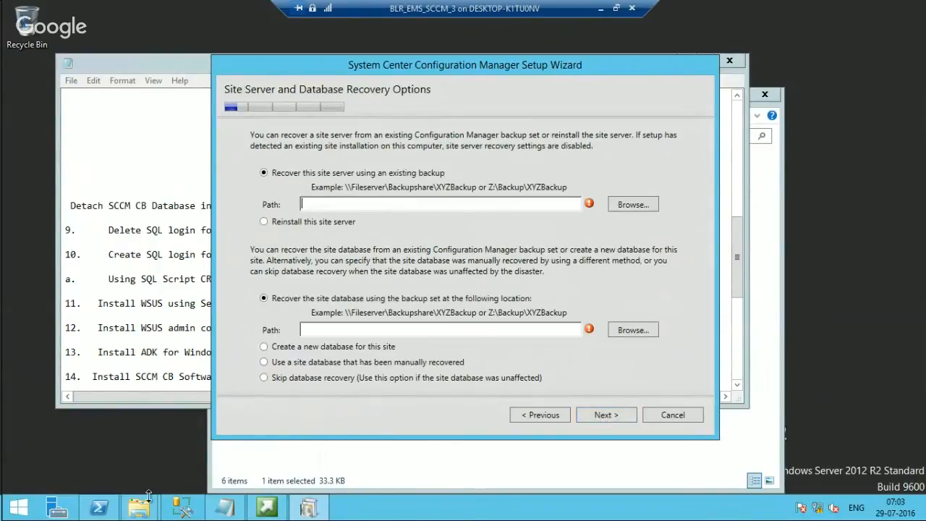
In File Explorer, browse from FULLBACKUP into folder 2 and BLRBackup, copy the folder's path and minimize the window
mouse_move(141, 511)
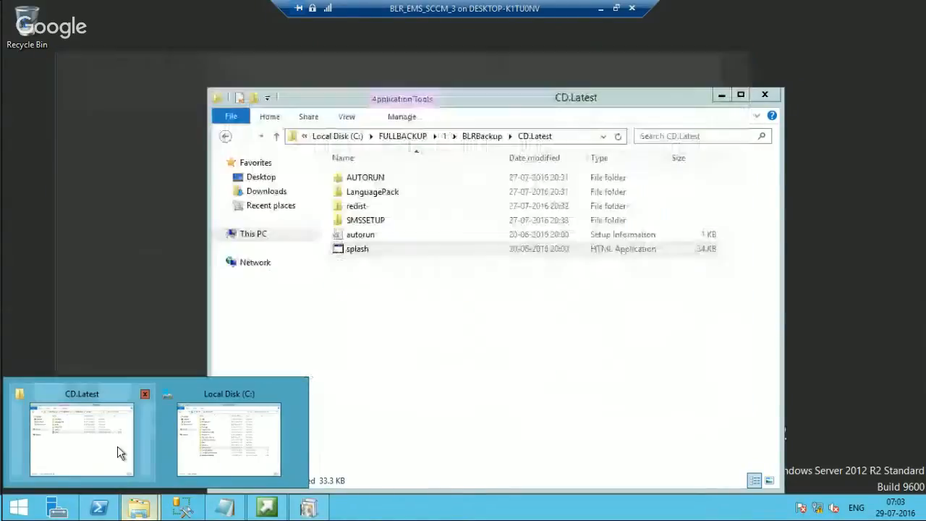
click(117, 446)
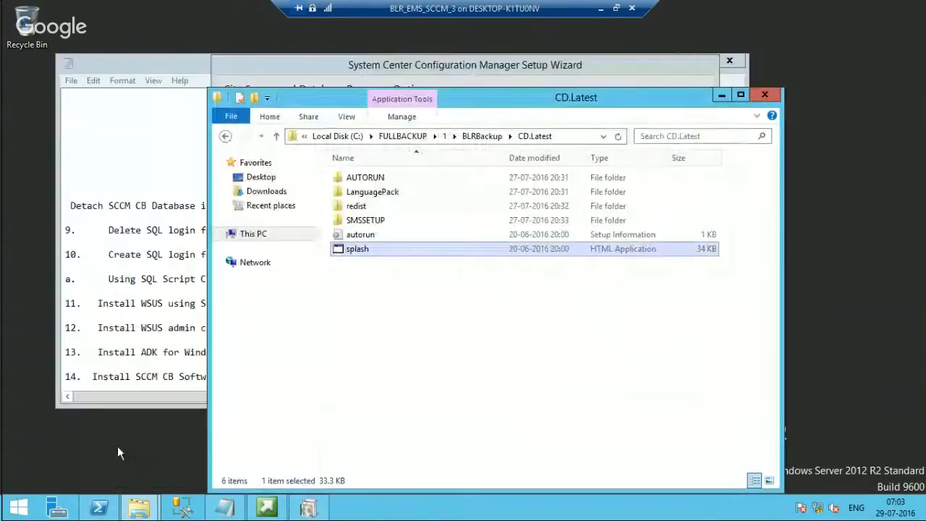
click(405, 137)
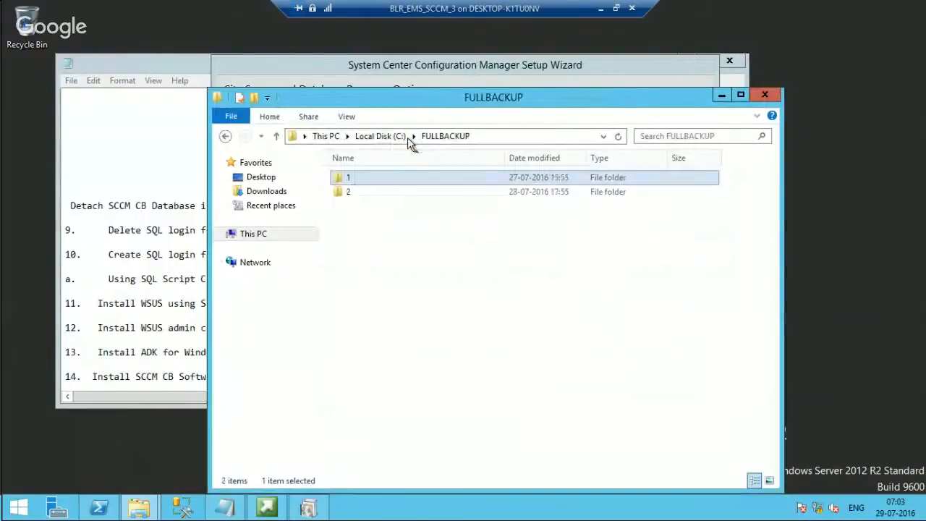
double_click(358, 191)
double_click(366, 178)
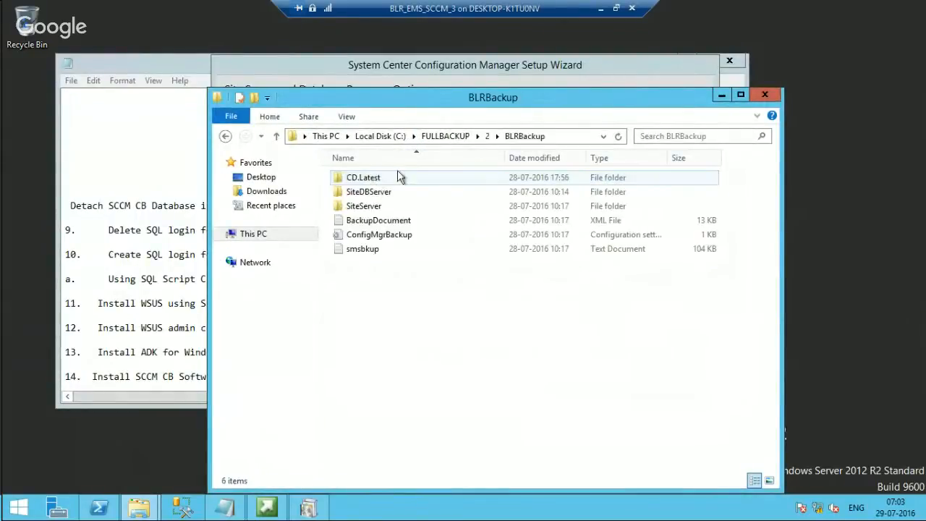
click(560, 142)
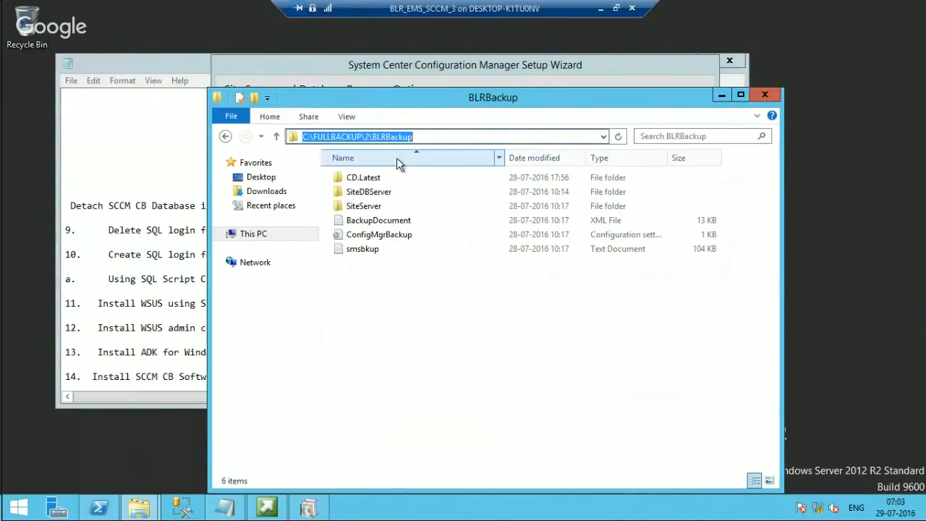
click(426, 138)
drag(427, 138, 374, 137)
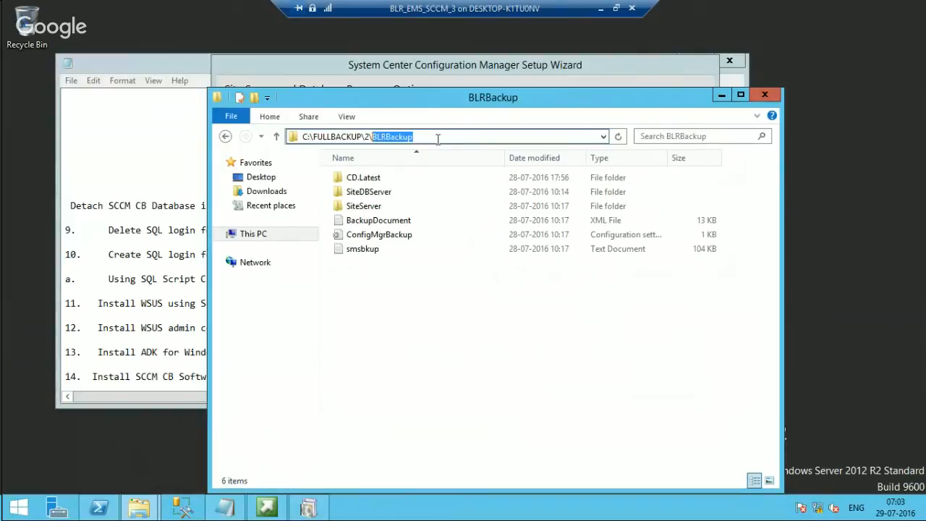
key(ctrl+a)
key(ctrl+c)
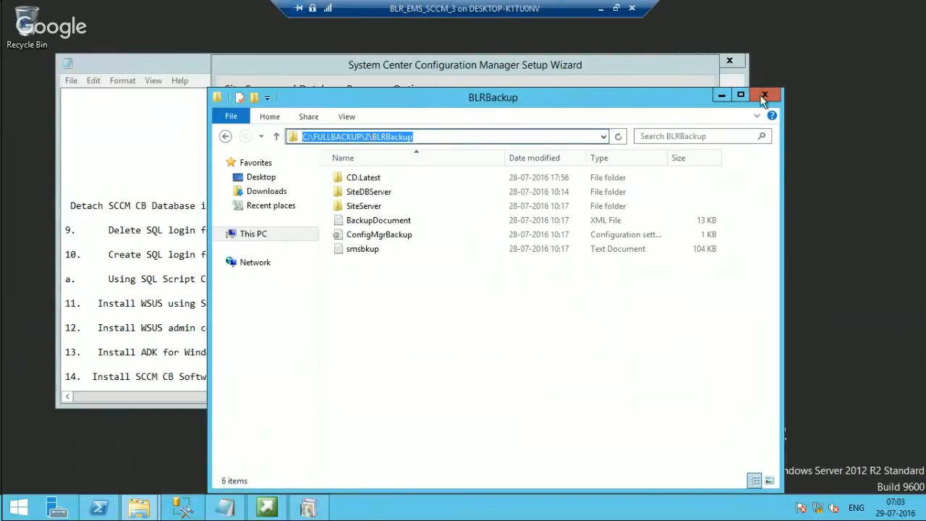
click(716, 93)
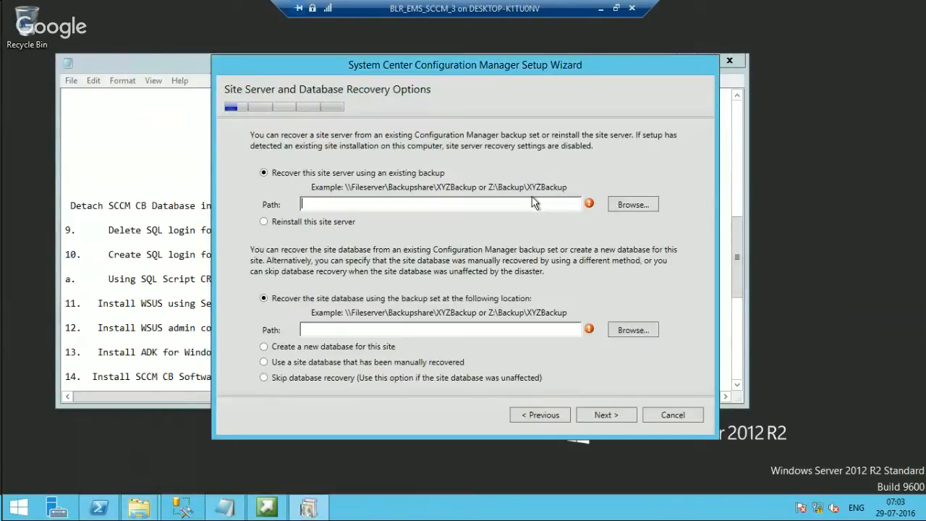
Set both the site server and site database backup paths to C:\FULLBACKUP\2\BLRBackup and continue
key(ctrl+v)
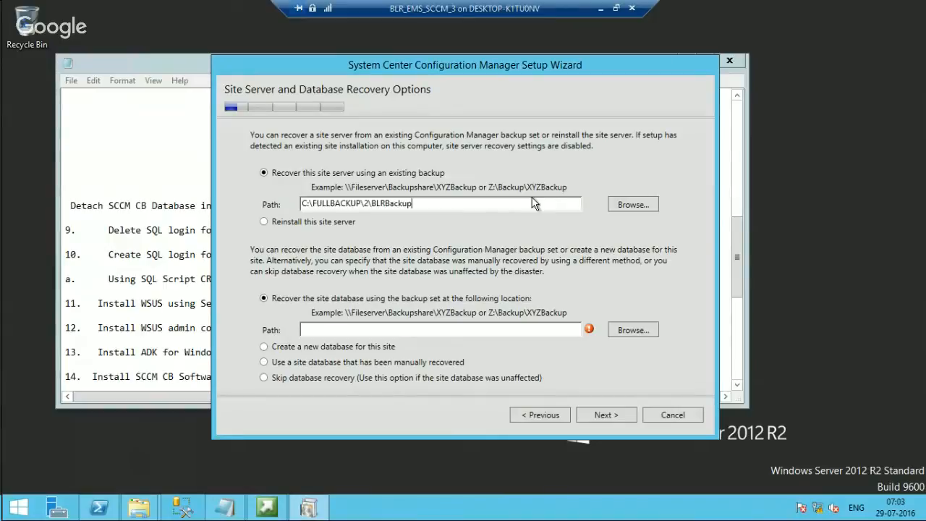
click(419, 332)
key(ctrl+v)
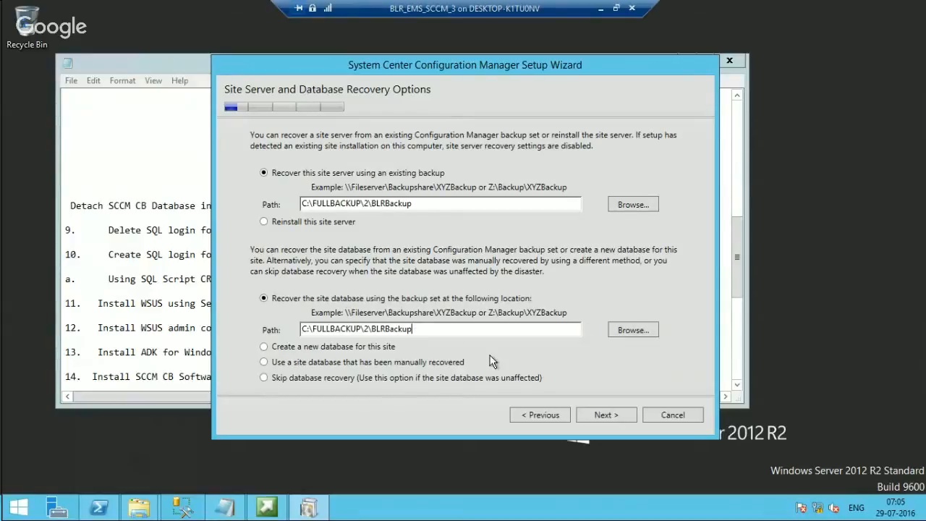
click(594, 415)
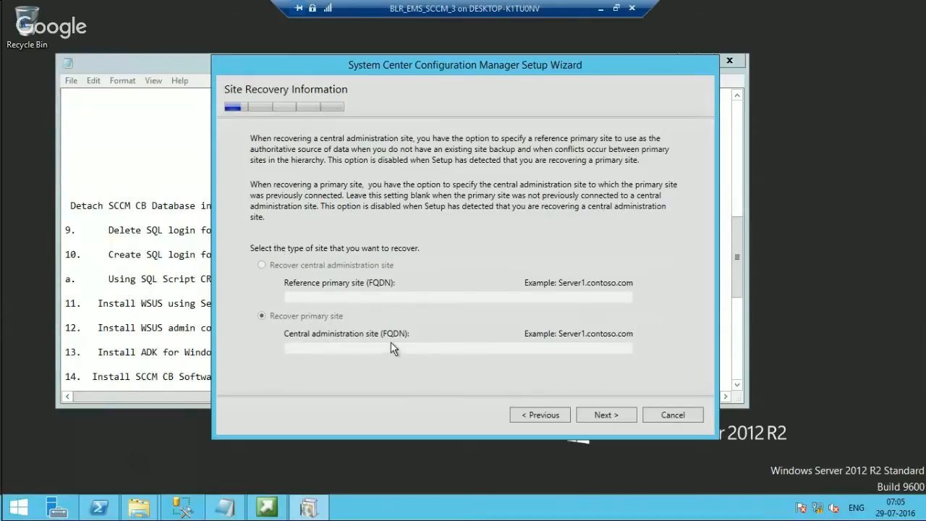
Accept the primary site recovery information, select the evaluation edition of the product and continue to the license terms
click(595, 414)
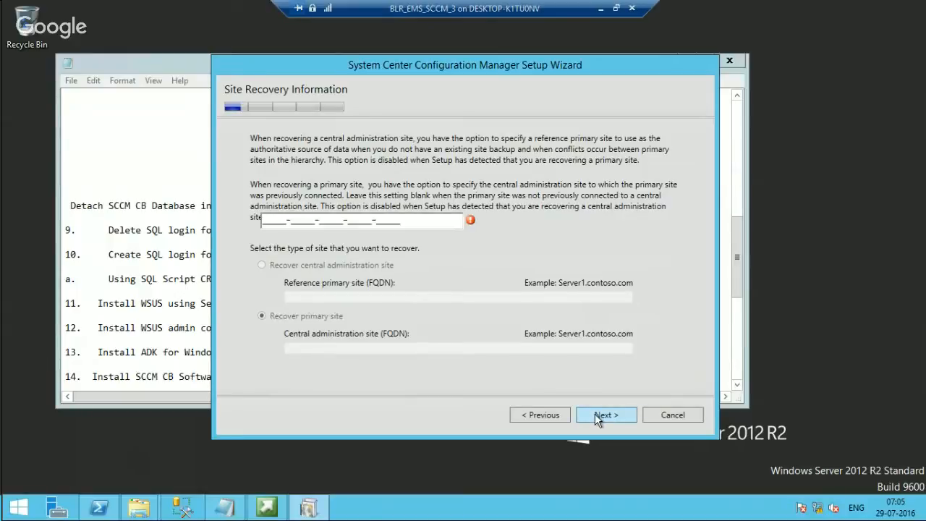
click(256, 136)
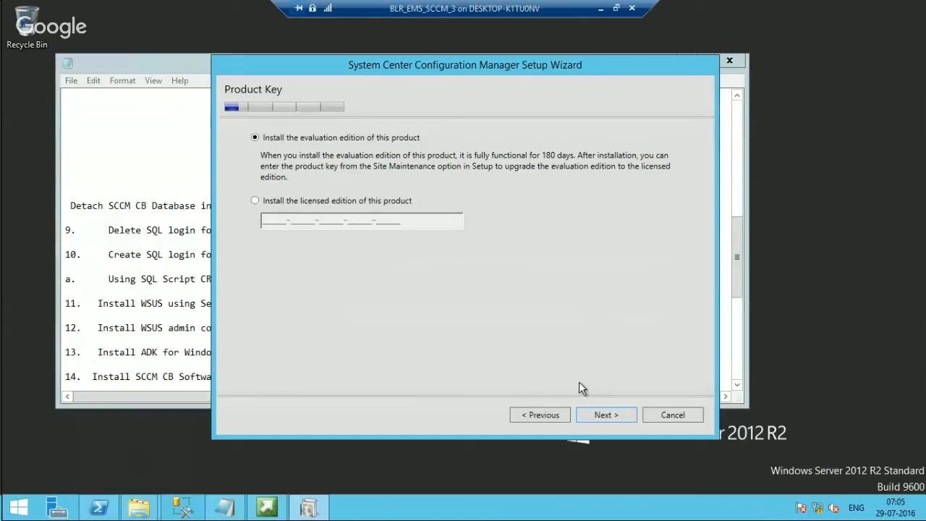
click(607, 414)
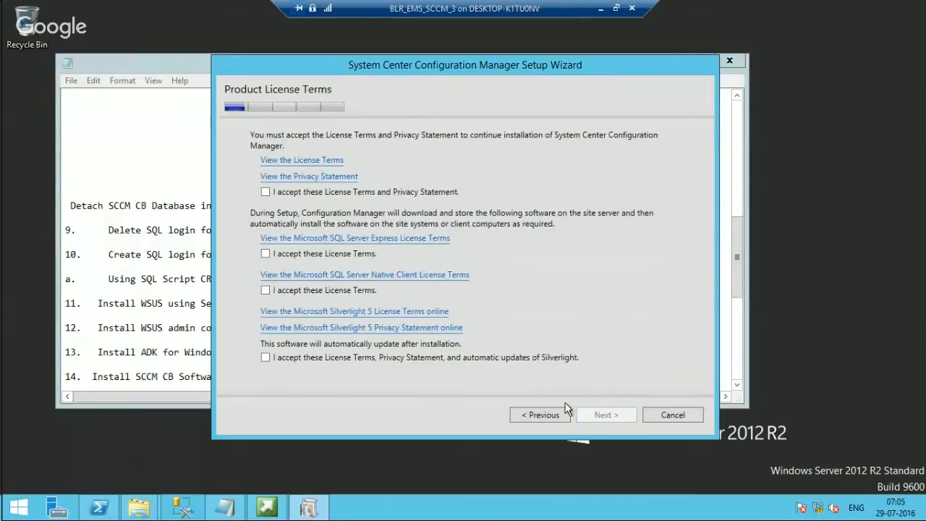
Accept the Configuration Manager, SQL Server Express, SQL Server Native Client and Silverlight license terms and continue
click(265, 192)
click(264, 291)
click(265, 358)
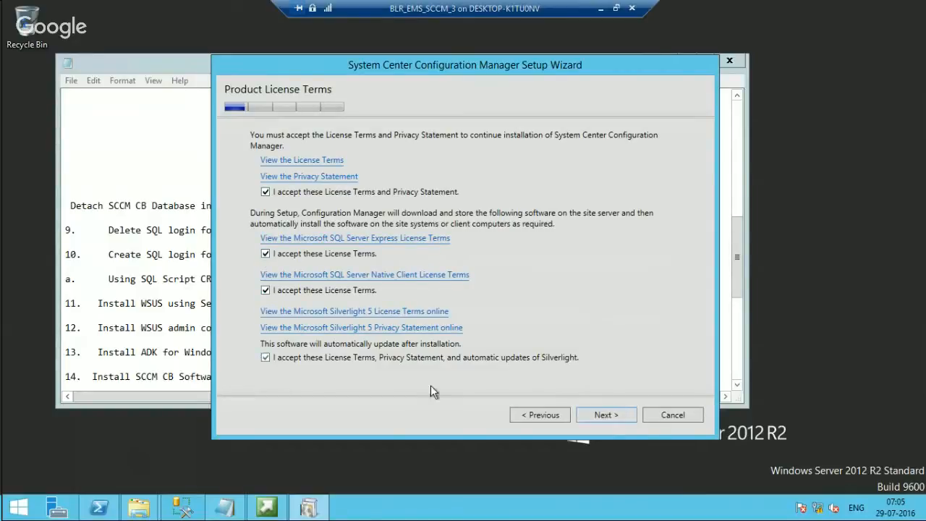
click(598, 417)
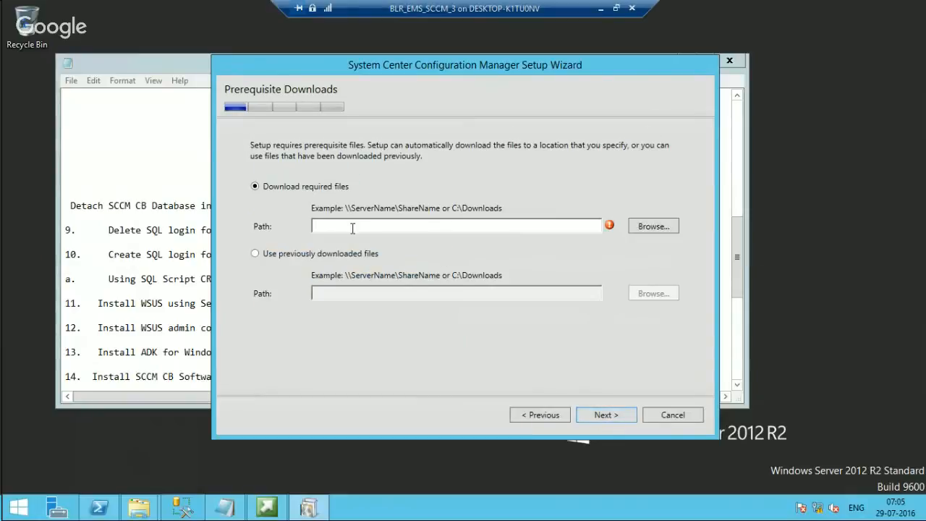
Choose to use previously downloaded prerequisite files and, in File Explorer, browse to FULLBACKUP\1\BLRBackup\CD.Latest\redist
click(258, 254)
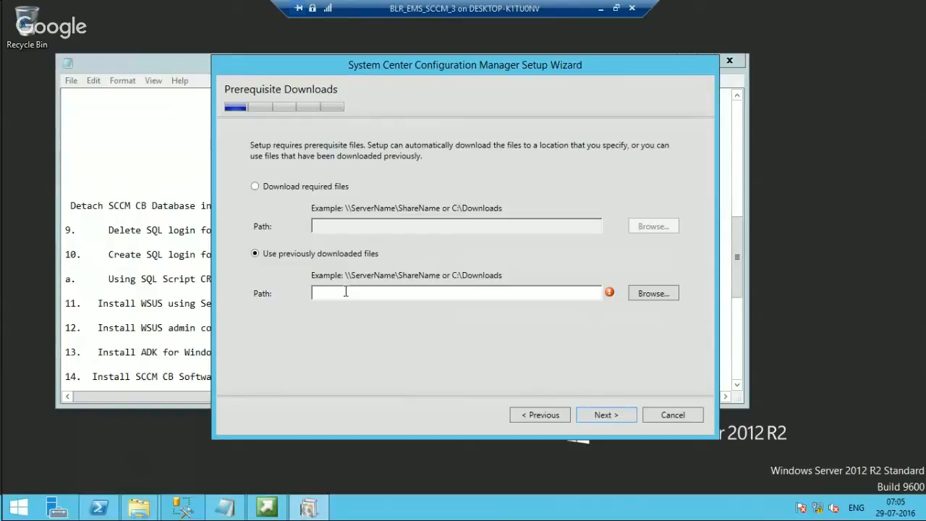
click(138, 508)
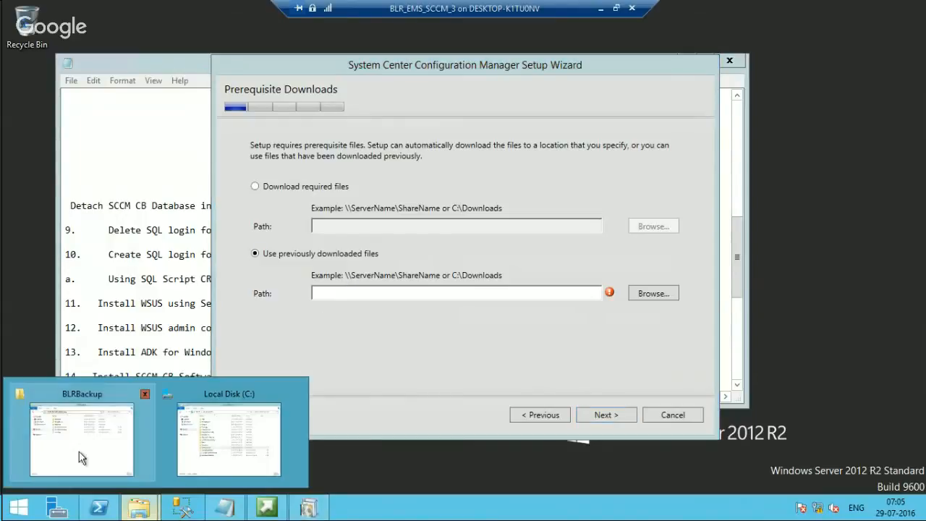
click(78, 453)
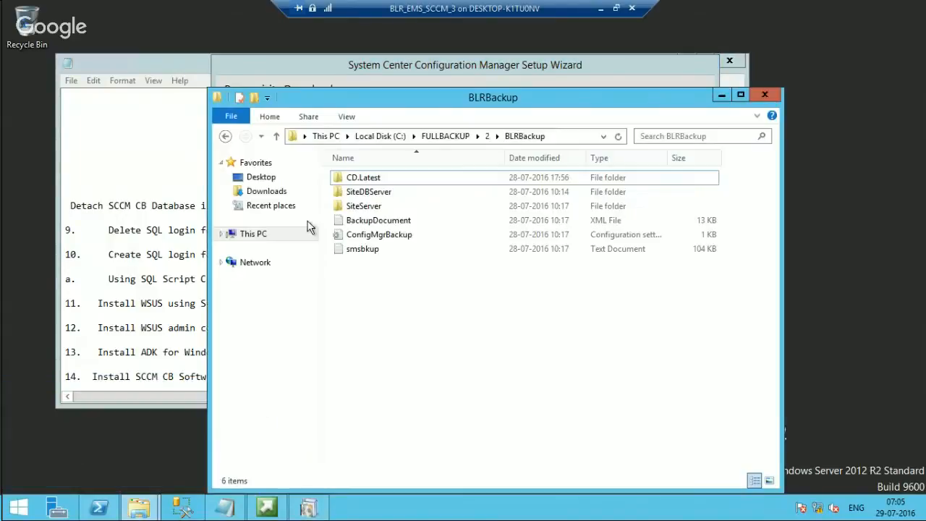
click(366, 181)
click(445, 136)
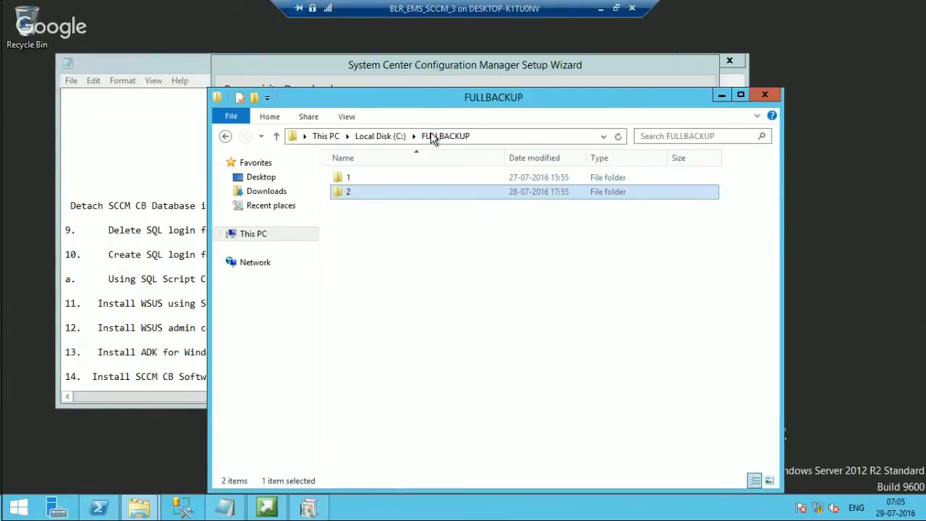
double_click(348, 180)
double_click(352, 181)
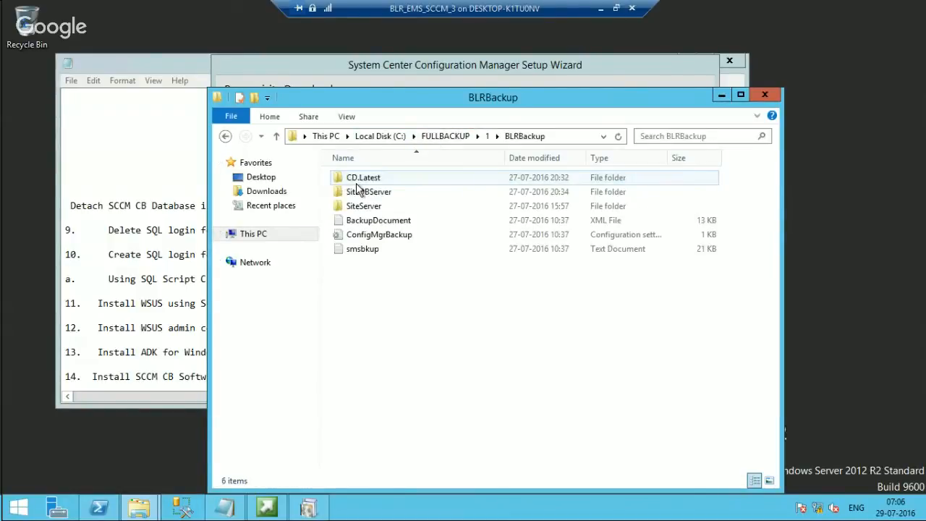
double_click(355, 183)
double_click(358, 207)
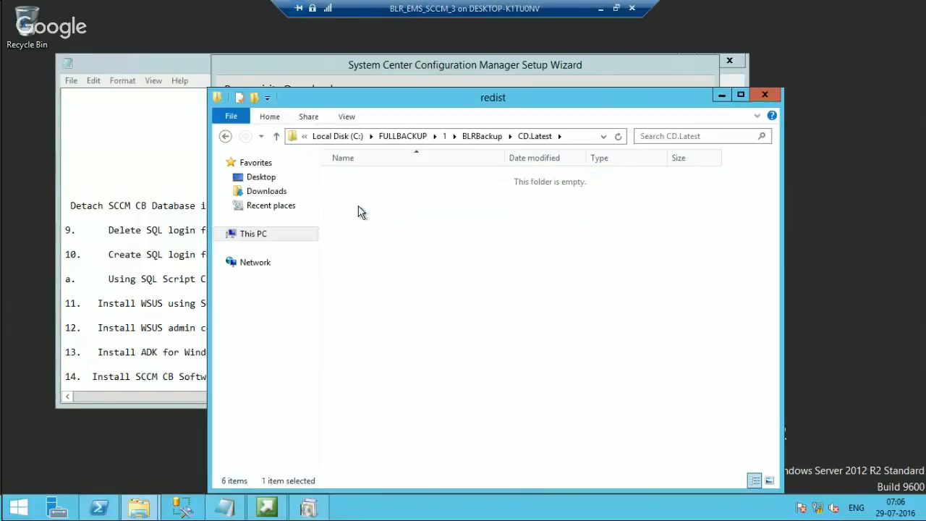
Copy the redist folder's path, enter C:\FULLBACKUP\1\BLRBackup\CD.Latest\redist as the prerequisite files path in the setup wizard and continue
click(556, 138)
key(ctrl+c)
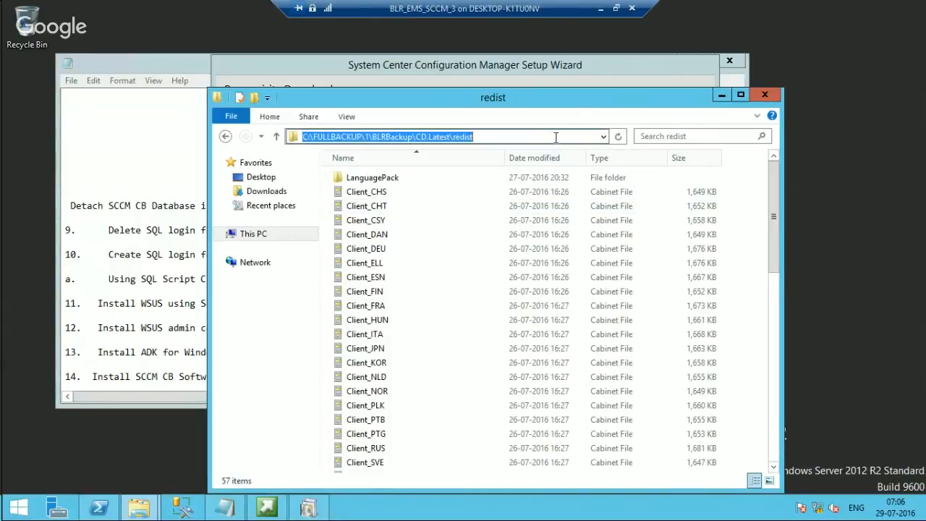
click(529, 138)
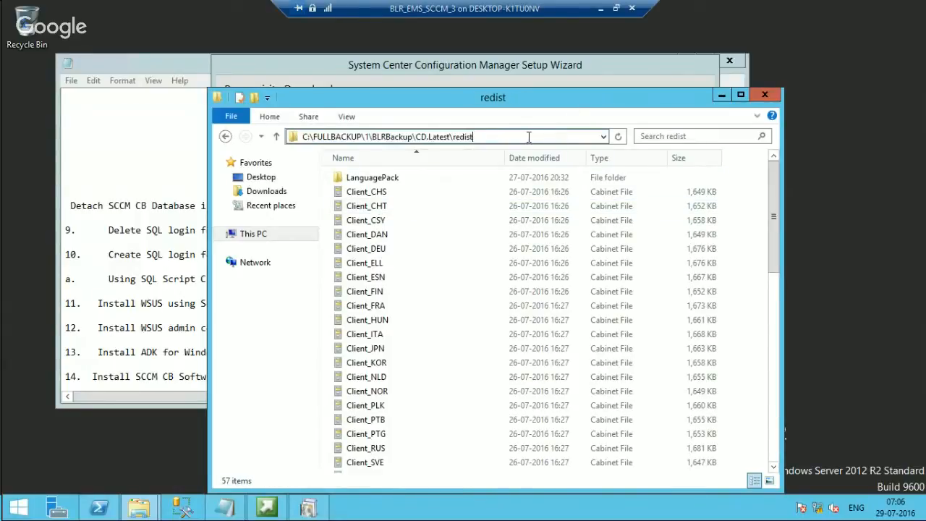
double_click(477, 137)
click(720, 94)
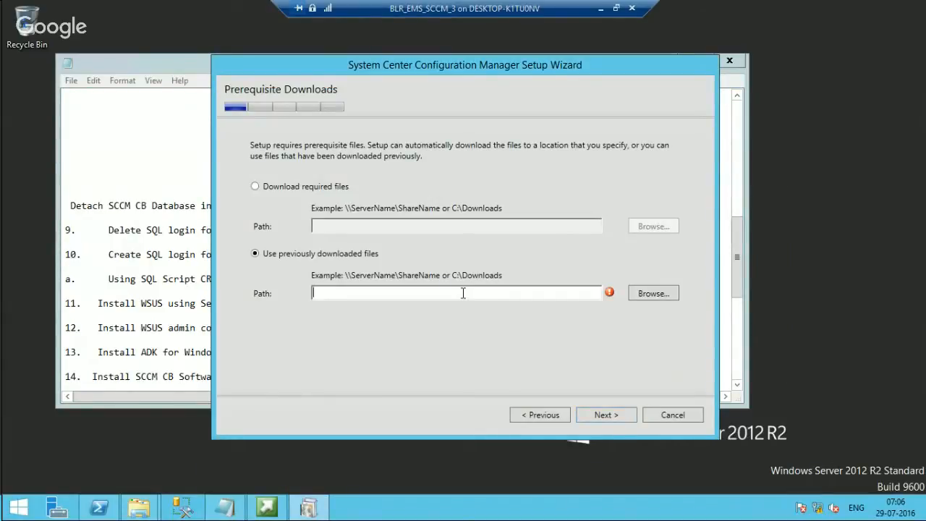
key(ctrl+v)
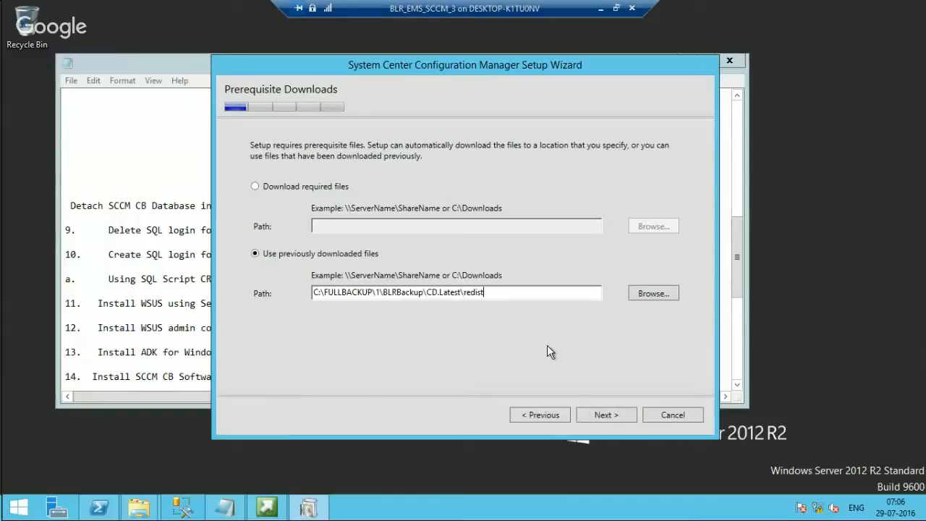
click(591, 416)
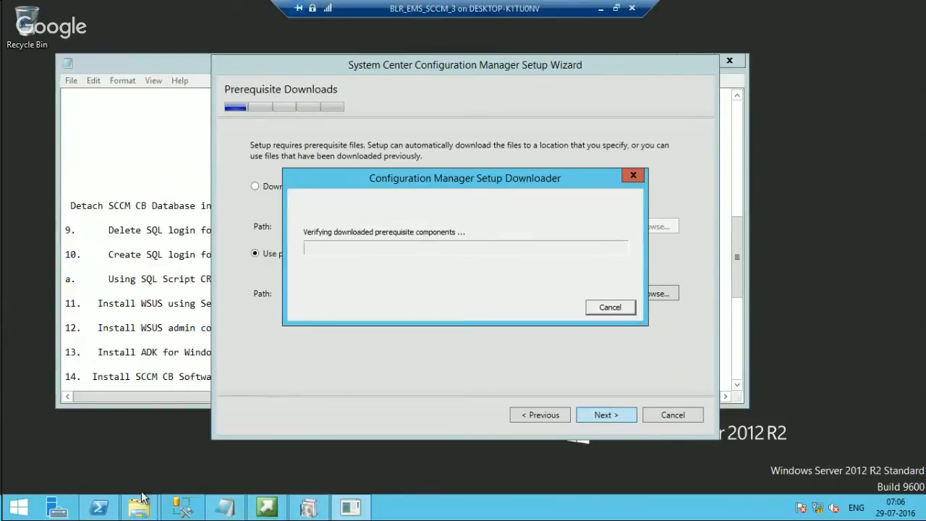
In File Explorer, open CMTrace from C:\SCCM 1511\SMSSETUP\TOOLS and make it the default viewer for log files
mouse_move(141, 504)
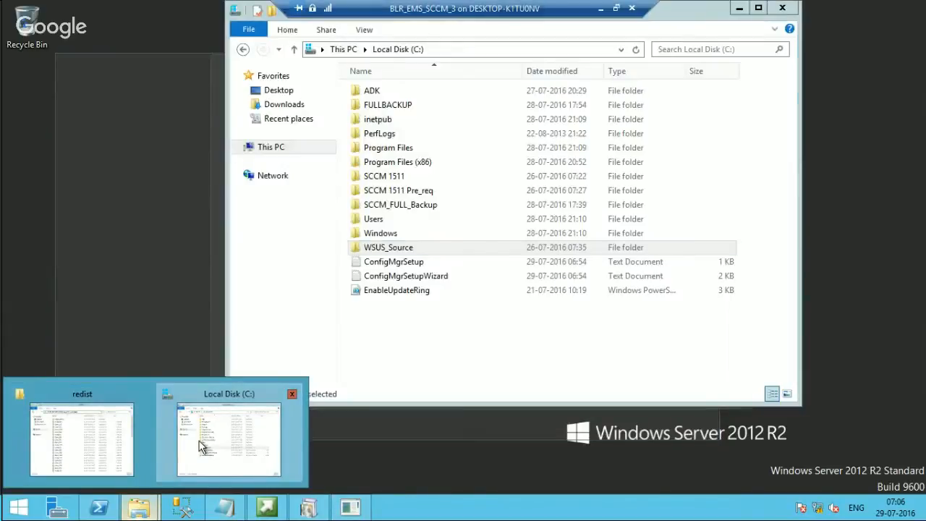
click(202, 446)
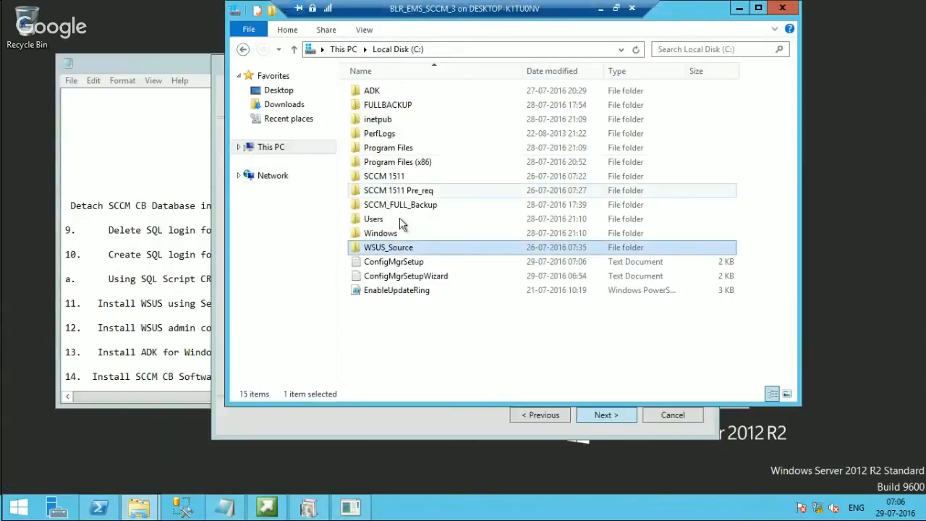
double_click(387, 178)
click(380, 123)
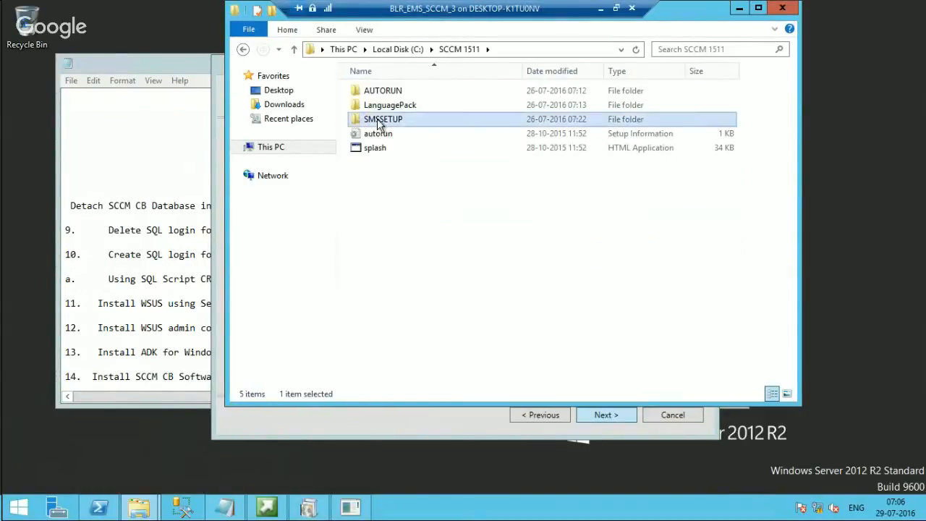
double_click(380, 123)
double_click(377, 245)
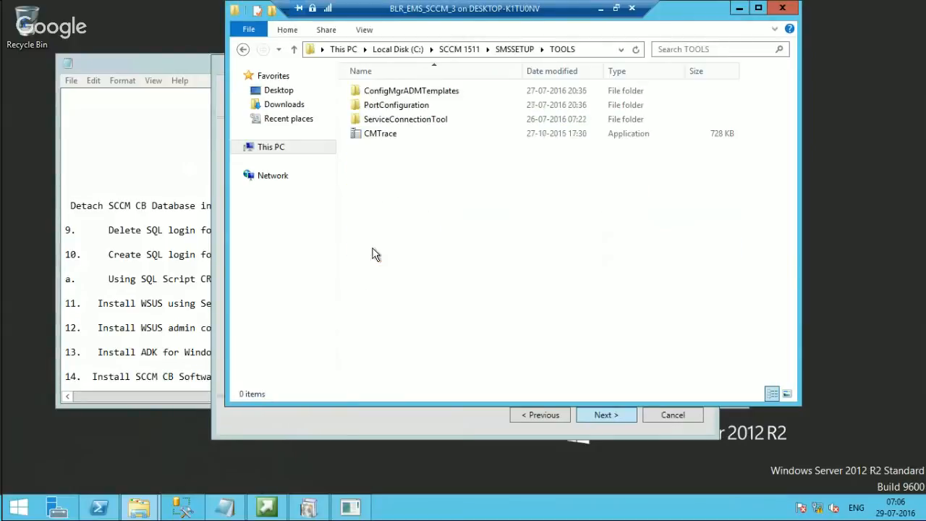
double_click(380, 138)
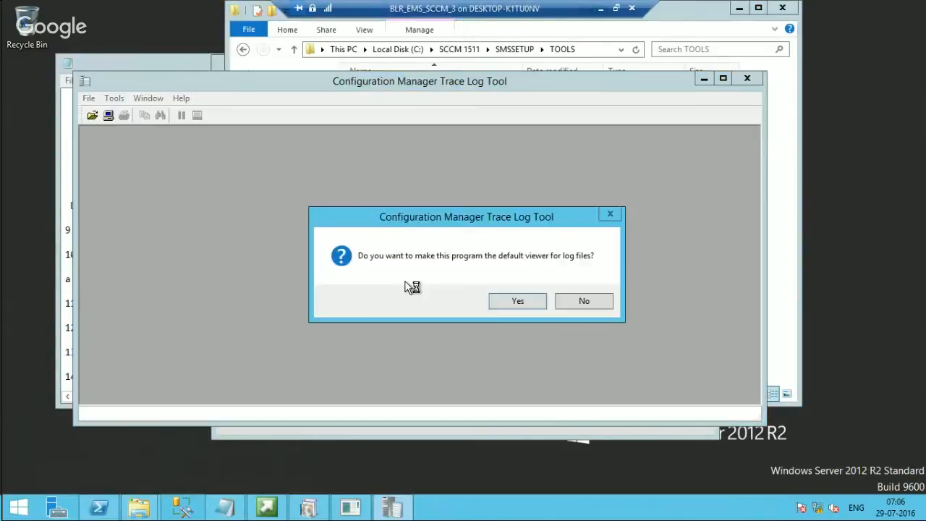
click(513, 300)
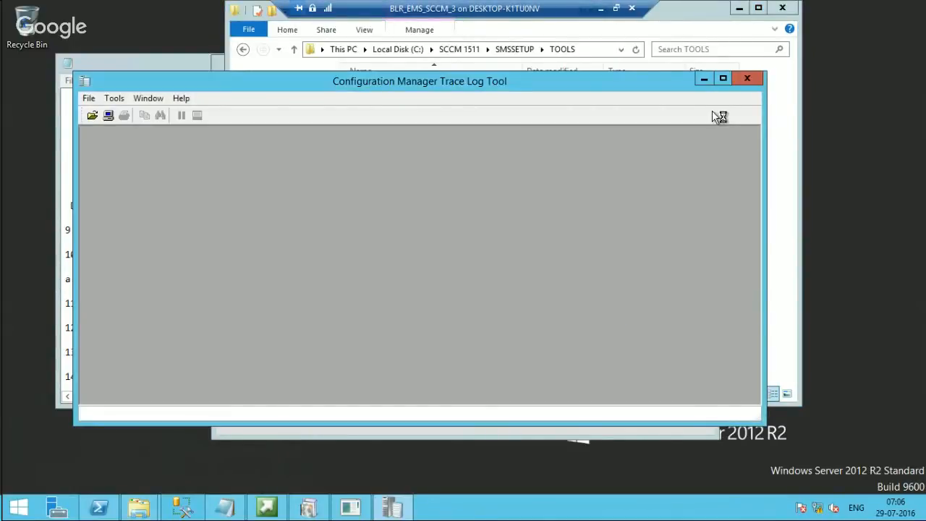
Close File Explorer, open C:\ConfigMgrSetup.log in CMTrace and reposition the log window so the setup wizard behind it shows
click(784, 11)
click(89, 99)
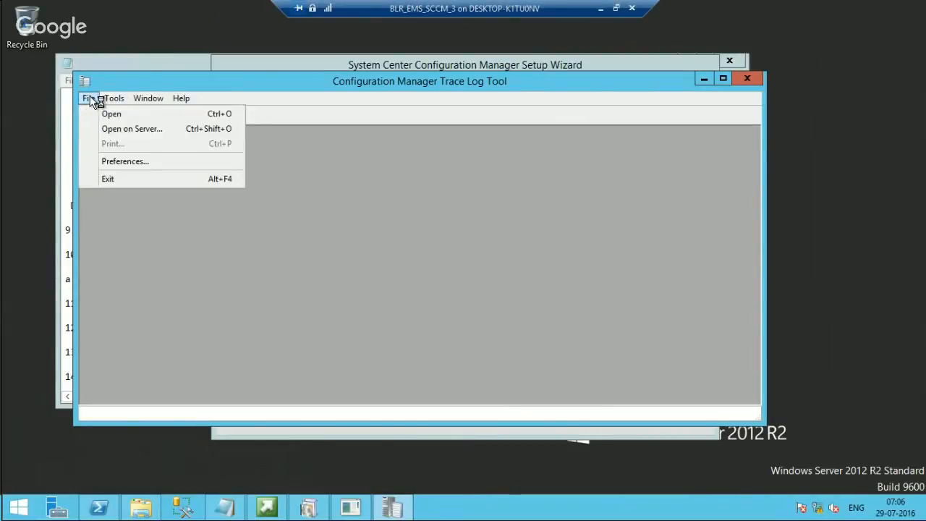
click(114, 115)
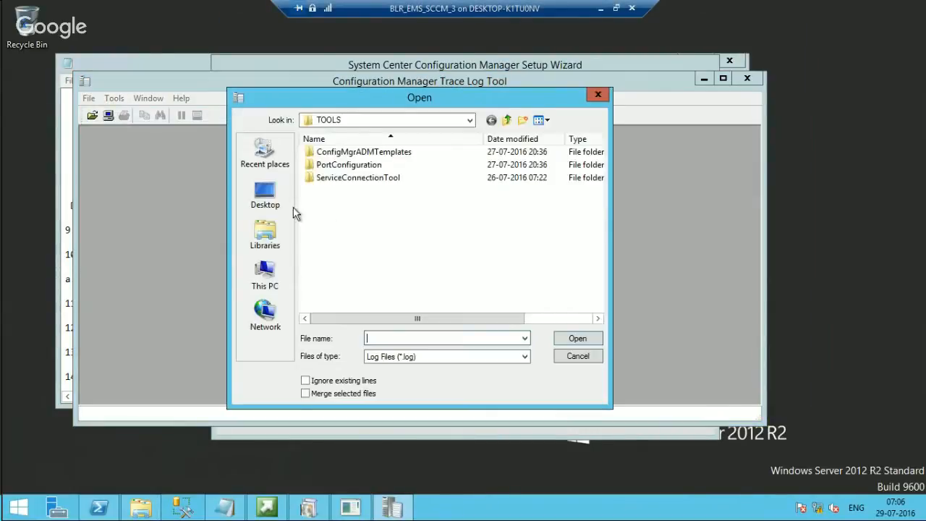
click(265, 278)
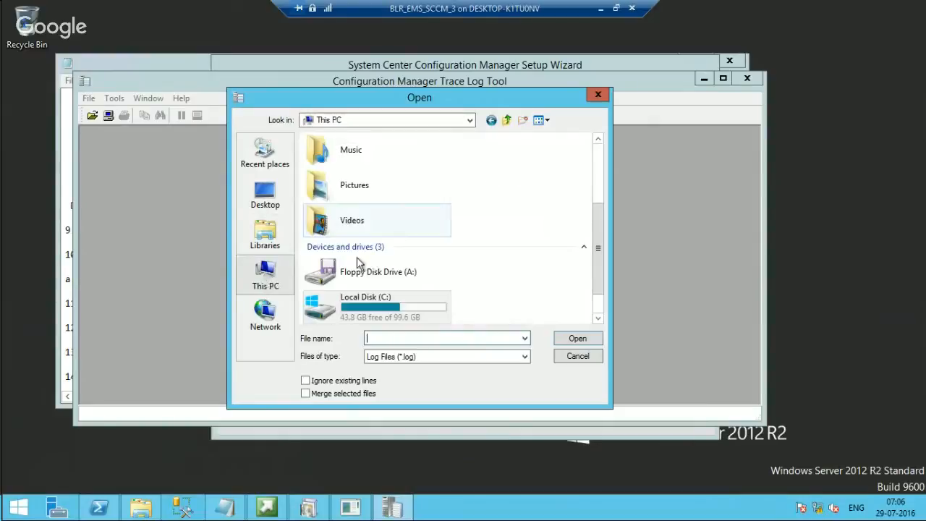
double_click(348, 304)
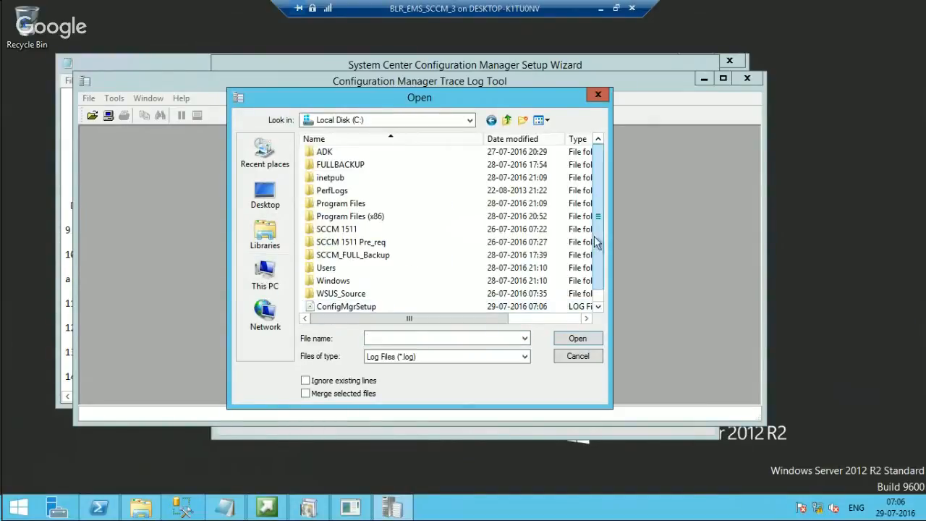
scroll(594, 236, down, 1)
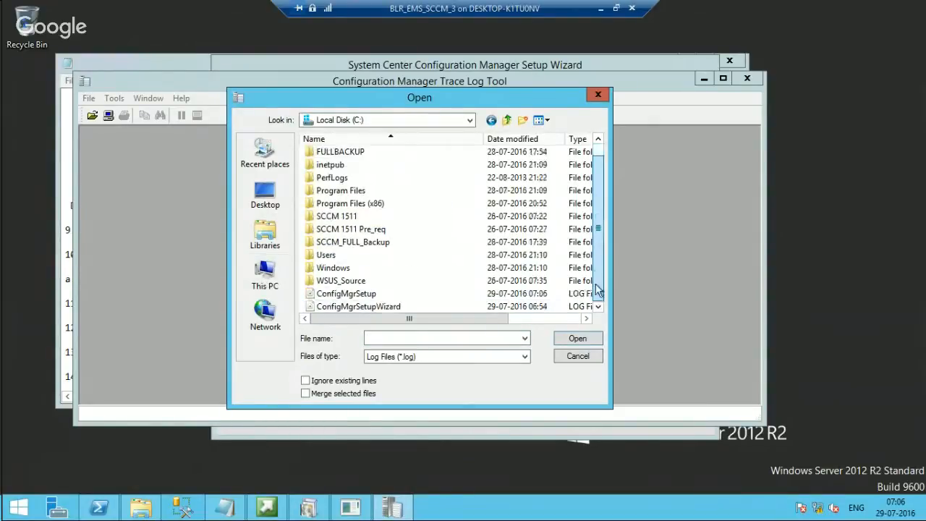
double_click(342, 295)
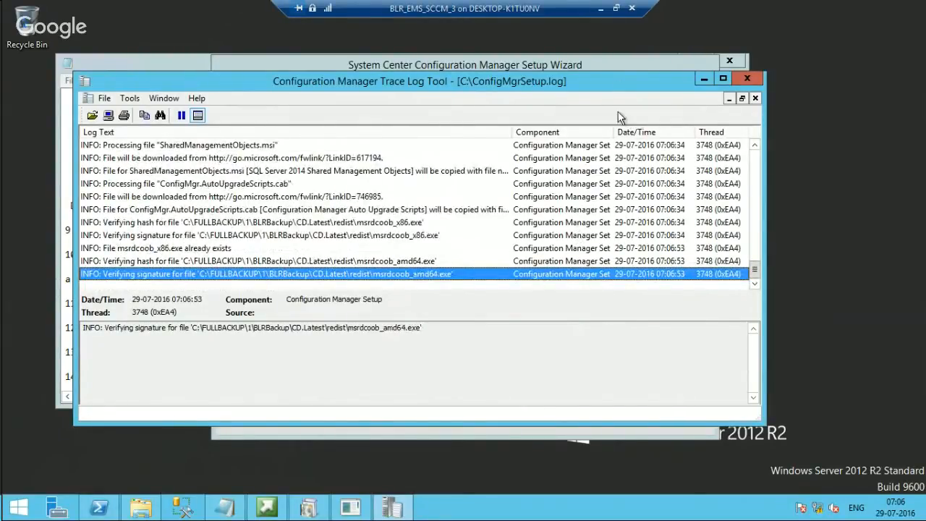
drag(619, 87, 624, 204)
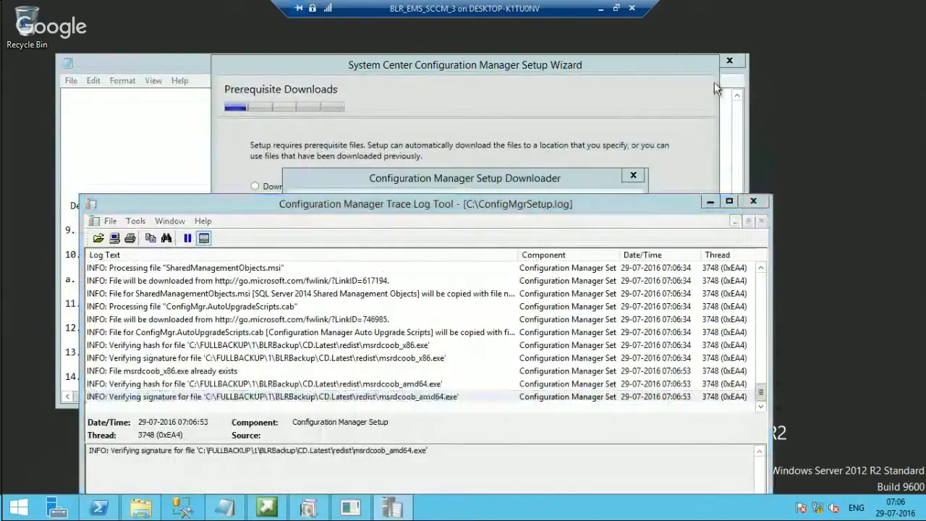
mouse_move(578, 205)
mouse_down()
mouse_move(526, 182)
mouse_move(517, 183)
mouse_move(517, 208)
mouse_up()
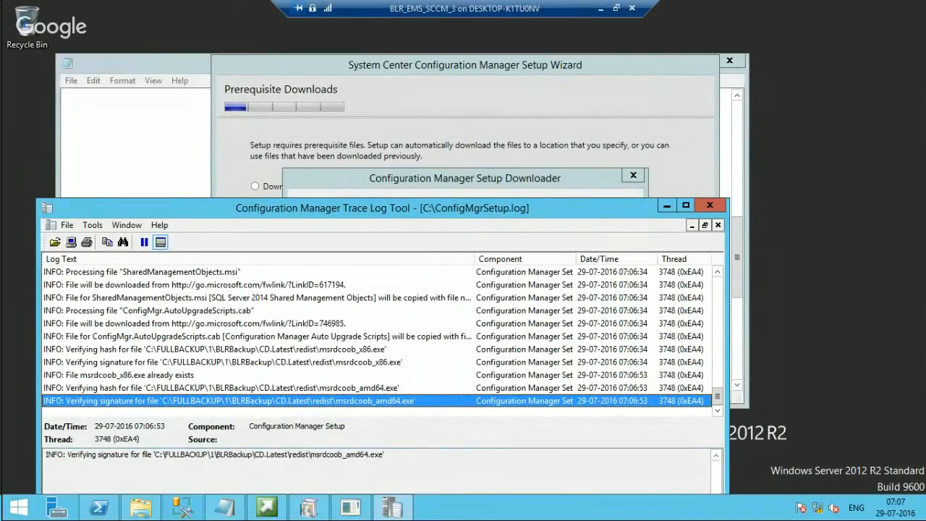
In SQL Server Management Studio, connect to BLRITPROCM with Windows Authentication, check the existing databases, and close the program
click(180, 513)
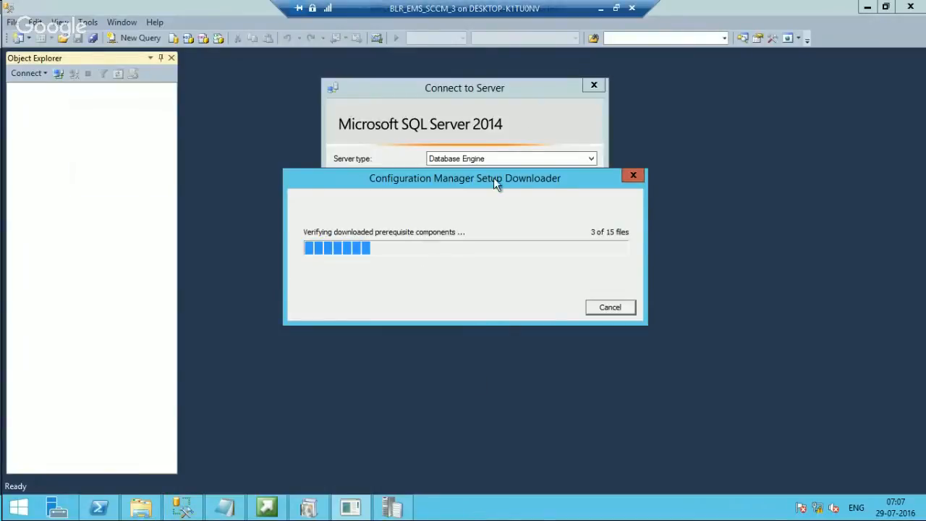
click(502, 88)
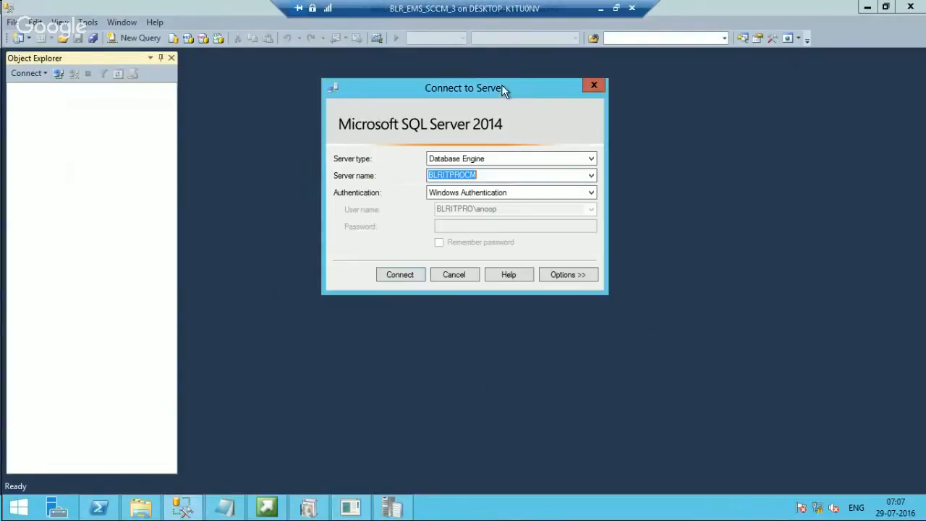
click(397, 276)
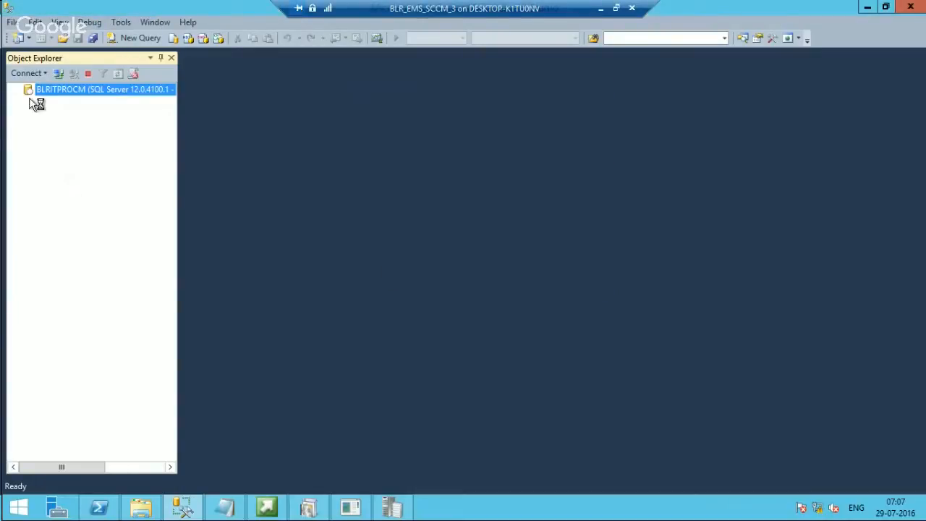
click(28, 102)
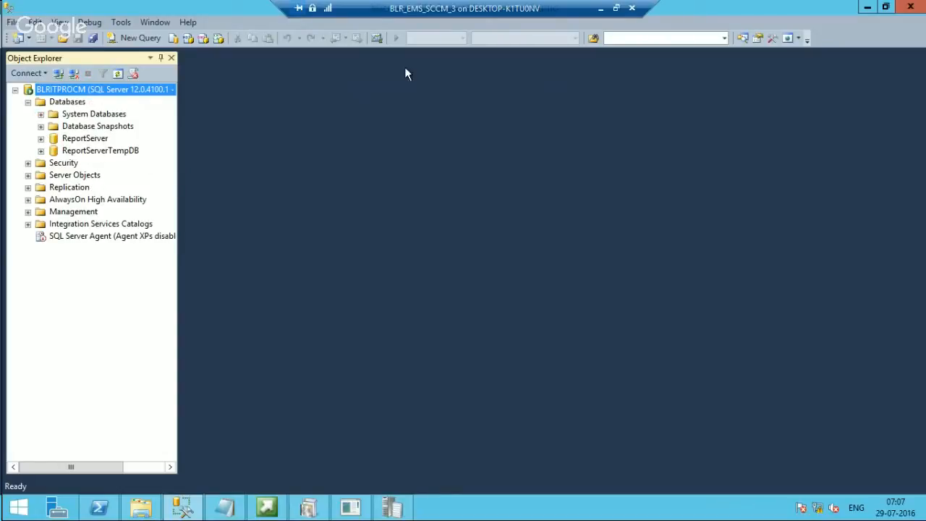
click(911, 9)
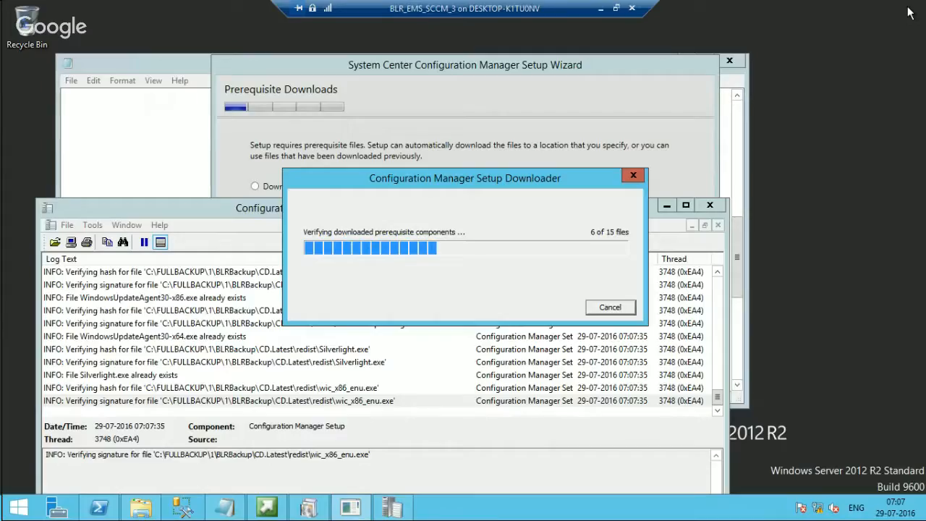
Arrange the Setup Downloader and CMTrace windows so the prerequisite verification progress and the live log can be watched together
mouse_move(259, 209)
mouse_down()
mouse_move(324, 184)
mouse_move(336, 160)
mouse_move(354, 171)
mouse_move(350, 279)
mouse_up()
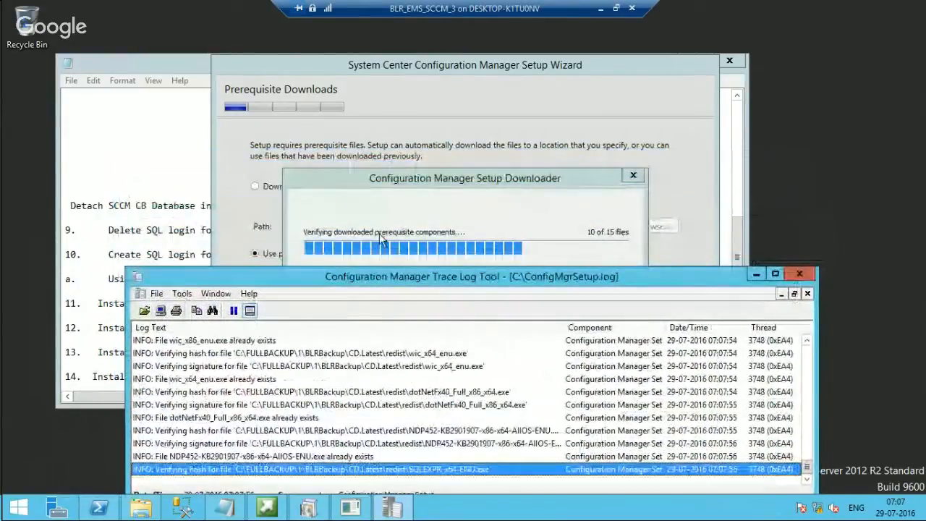
mouse_move(431, 180)
mouse_down()
mouse_move(429, 148)
mouse_move(449, 98)
mouse_up()
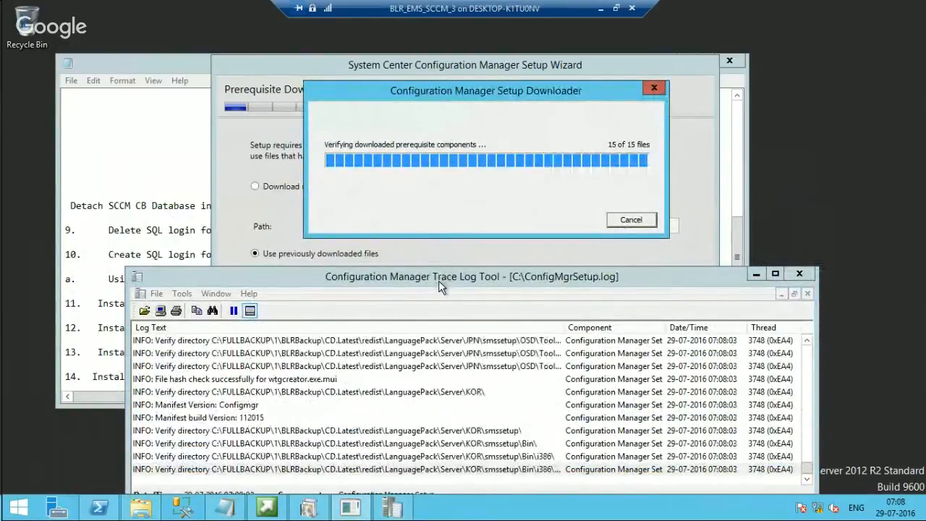
drag(441, 287, 445, 267)
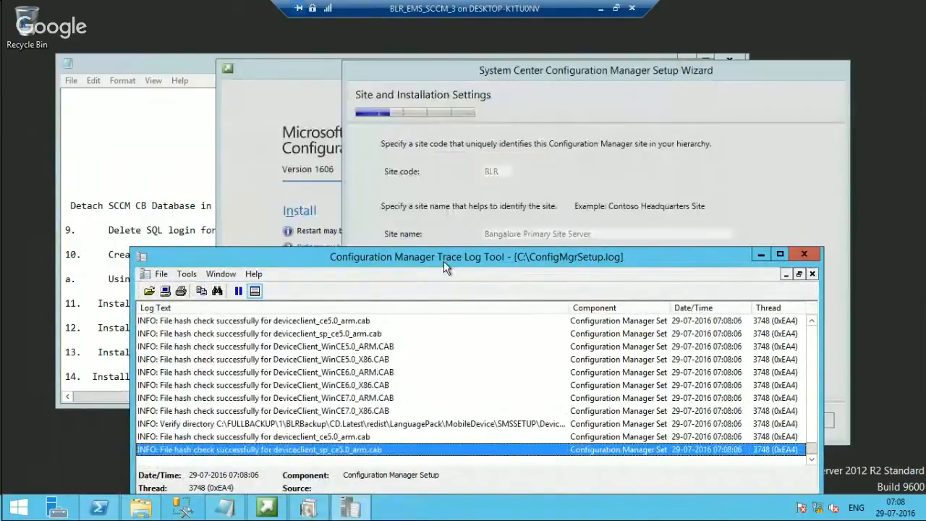
In the setup wizard, keep C:\Program Files\Microsoft Configuration Manager as the installation folder with the console installation enabled, and continue
click(571, 82)
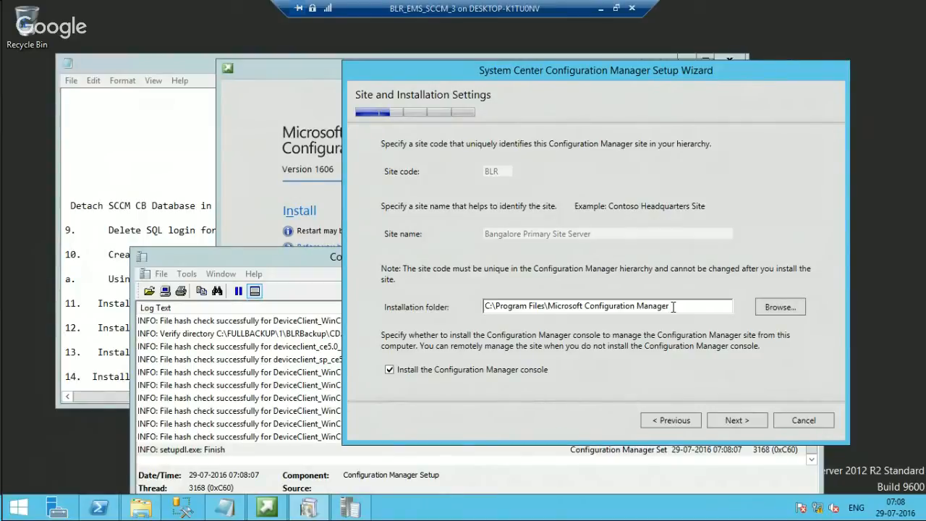
drag(674, 306, 476, 306)
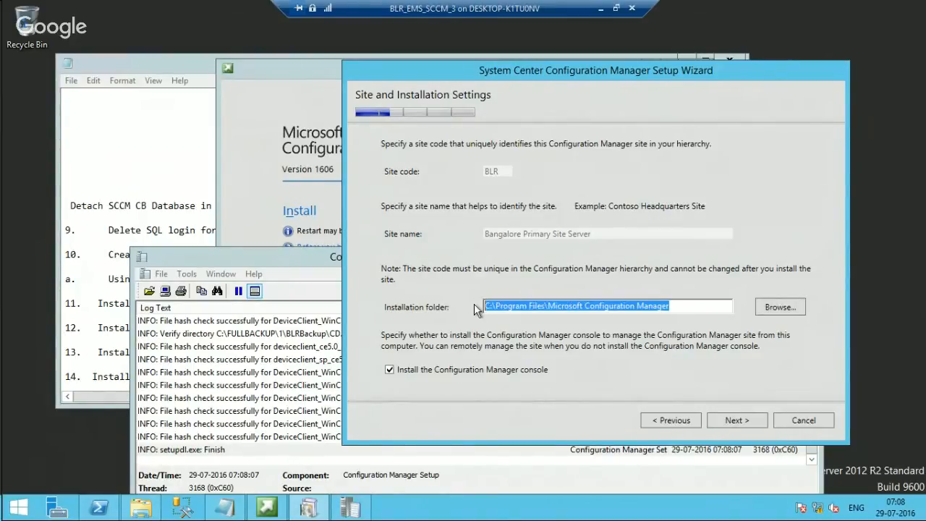
click(729, 422)
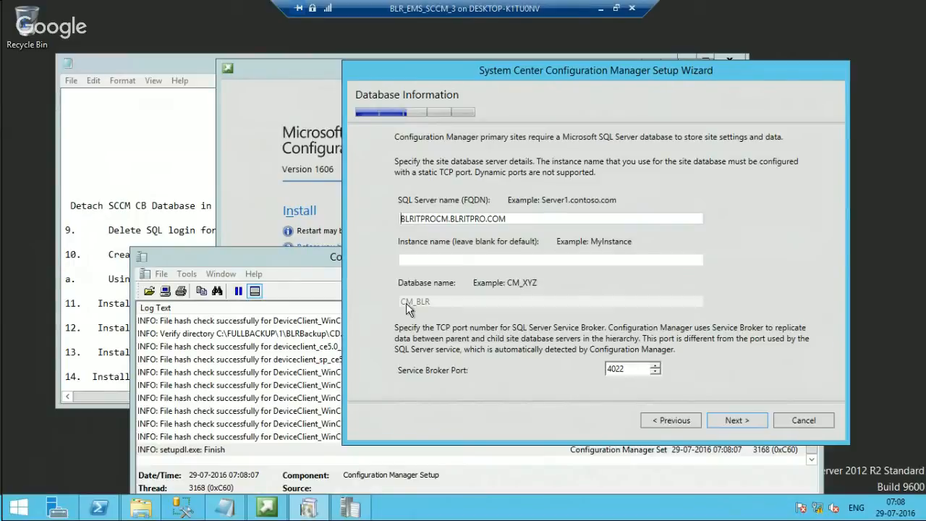
Accept the prefilled SQL Server details and database file locations, review the settings summary and start the prerequisite check
click(725, 419)
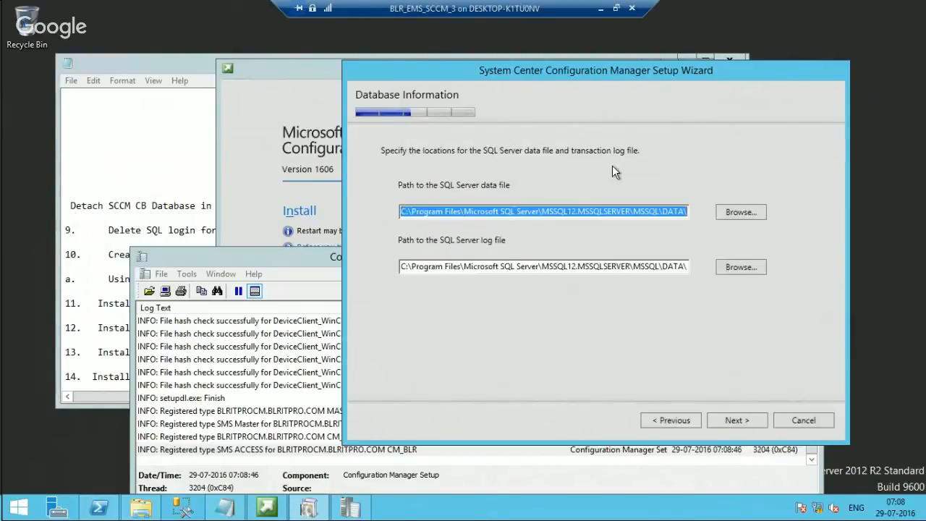
click(729, 417)
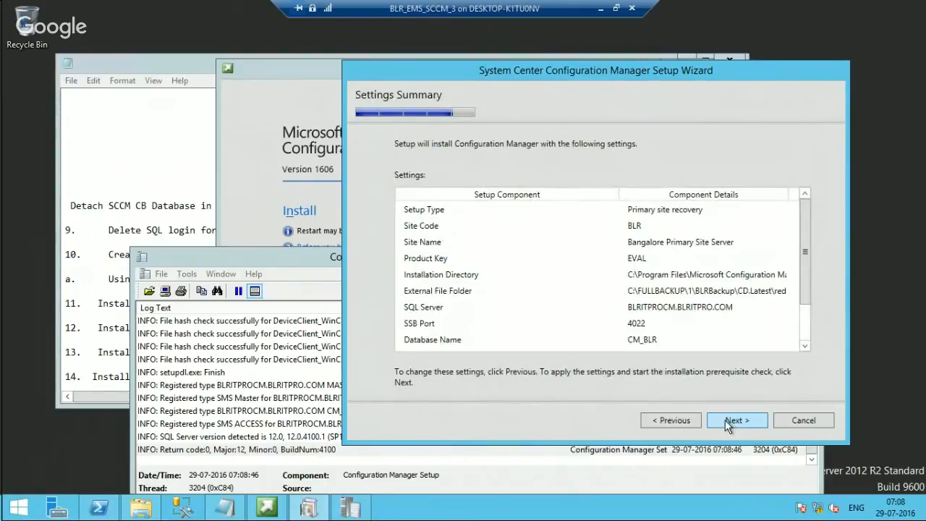
mouse_move(805, 262)
mouse_down()
mouse_move(801, 320)
mouse_move(795, 257)
mouse_up()
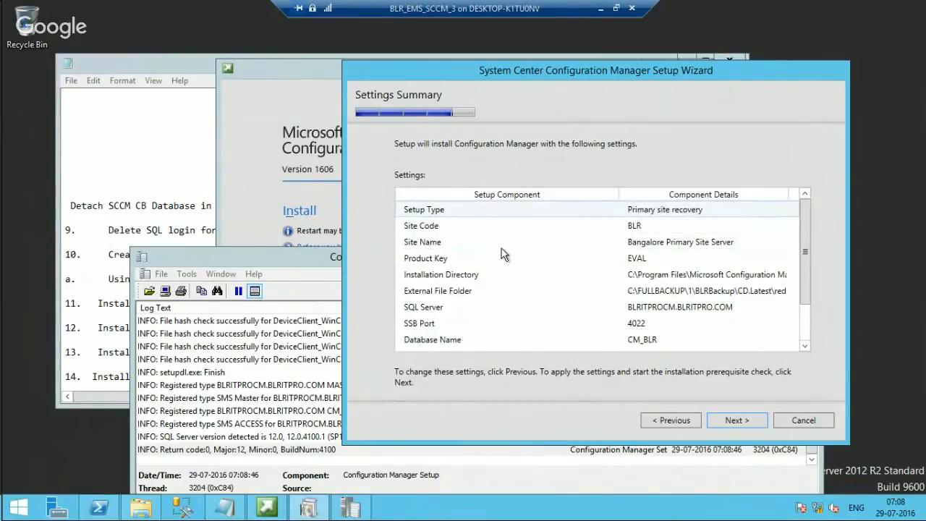
click(734, 421)
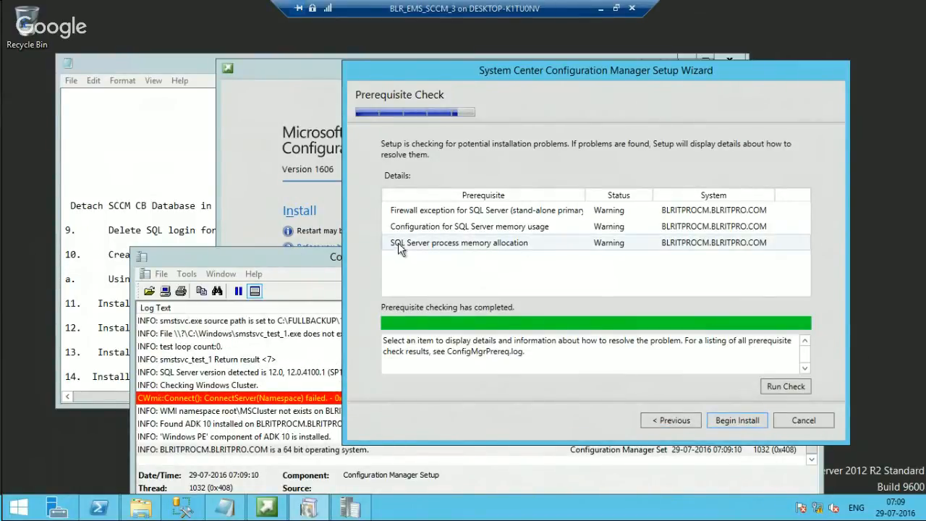
Review the details of the SQL Server firewall, memory usage and process memory allocation prerequisite warnings, and begin the installation
click(441, 232)
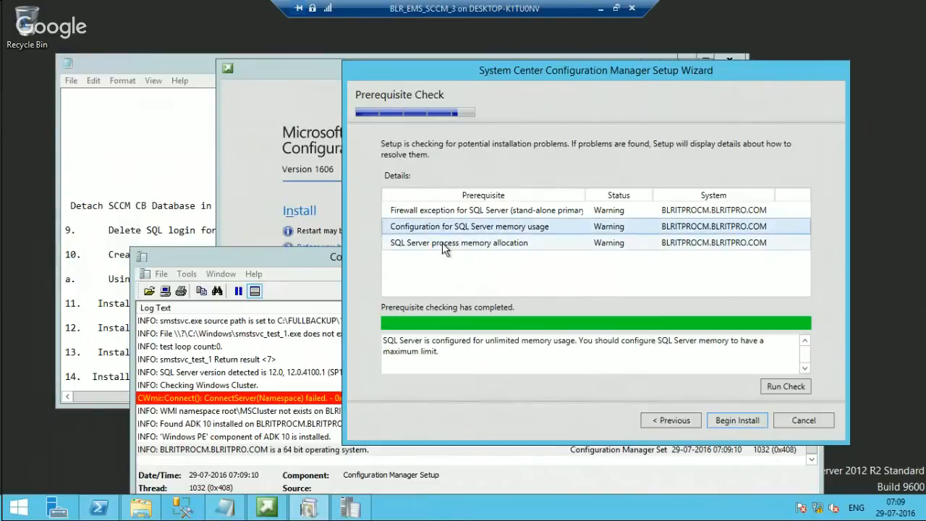
click(443, 243)
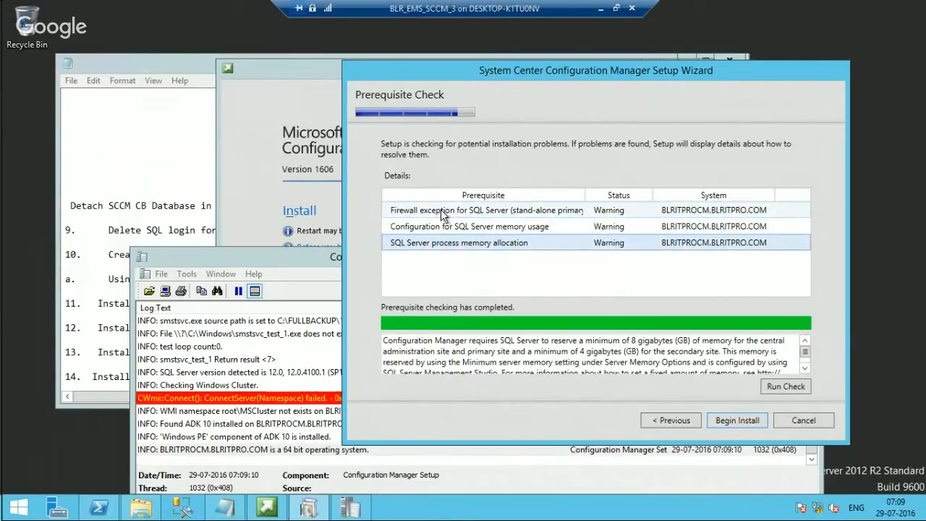
click(441, 209)
click(448, 230)
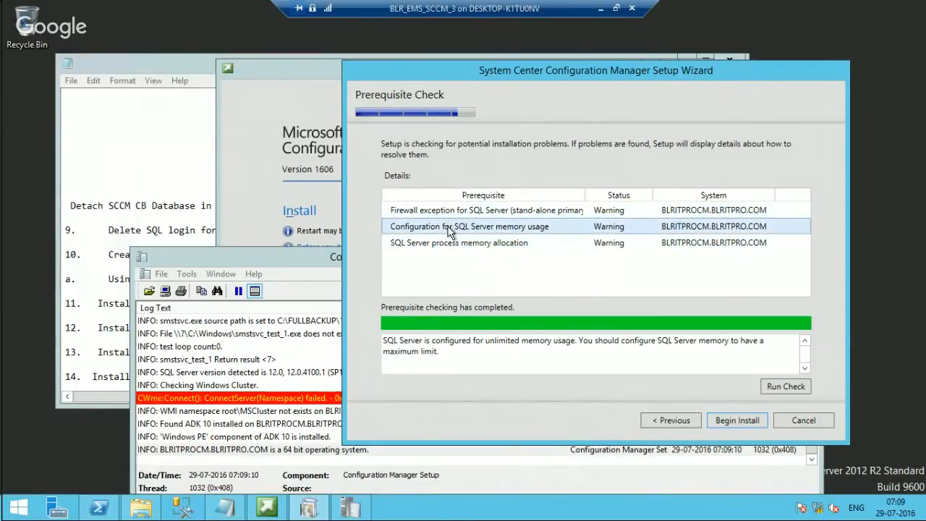
click(448, 244)
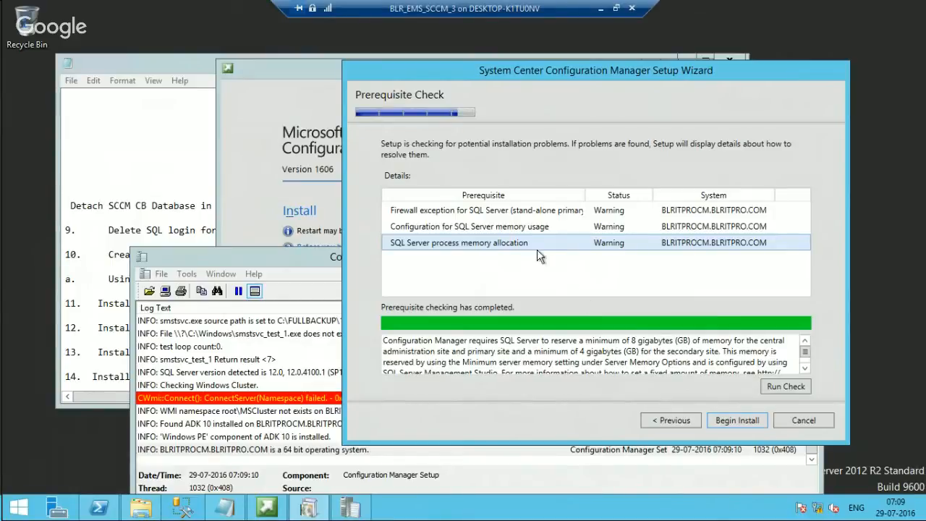
click(508, 228)
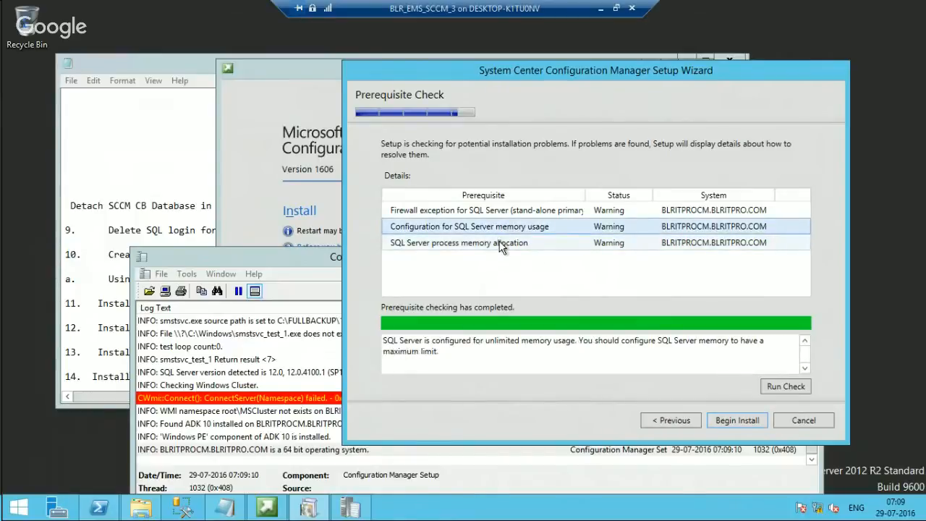
click(503, 243)
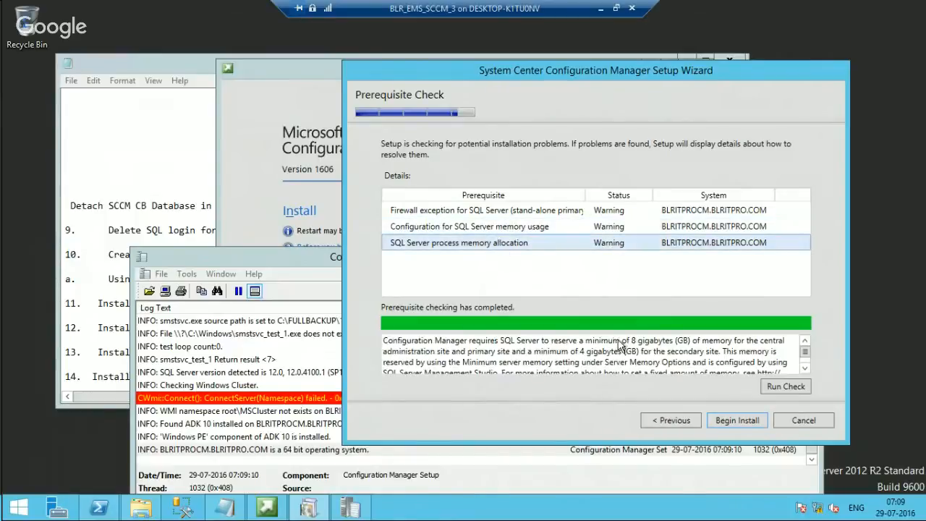
click(736, 421)
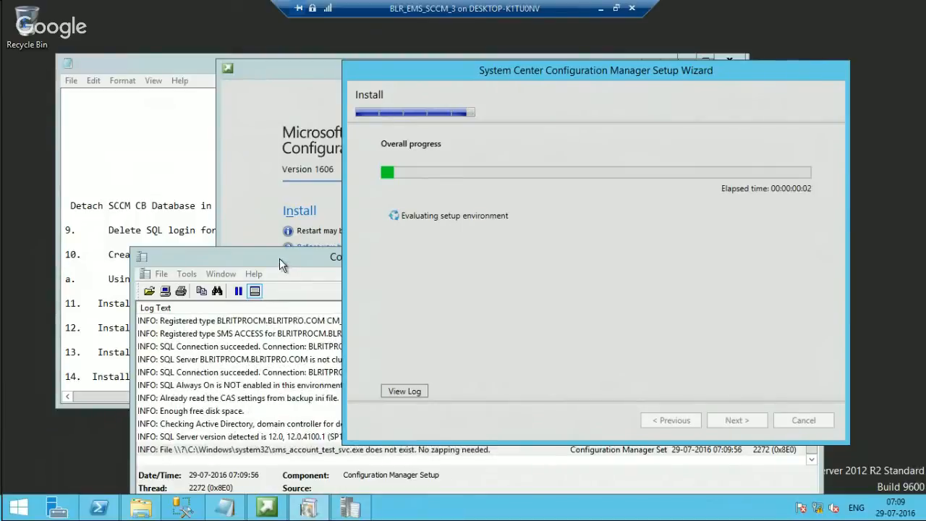
Move and resize the CMTrace log window and the setup wizard so they sit side by side for monitoring the installation
mouse_move(280, 257)
mouse_down()
mouse_move(324, 197)
mouse_move(236, 191)
mouse_up()
drag(524, 69, 647, 75)
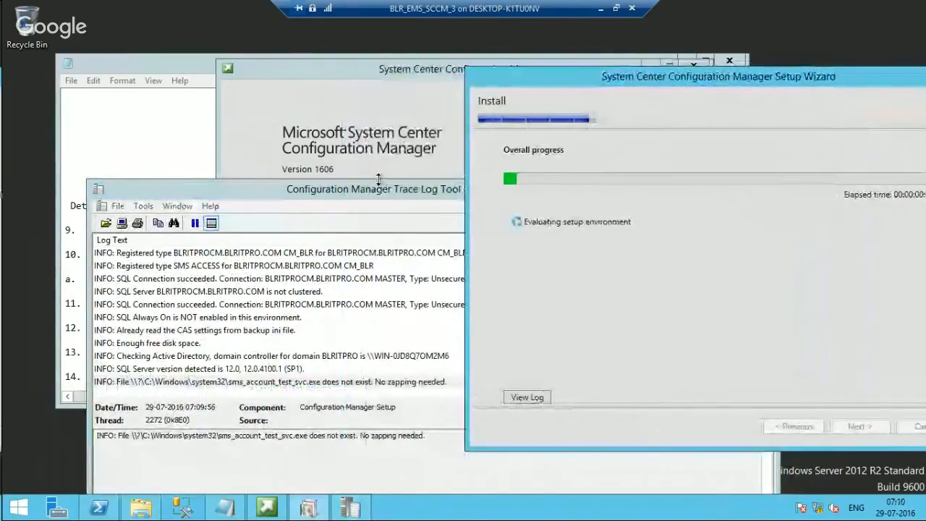
drag(378, 188, 359, 132)
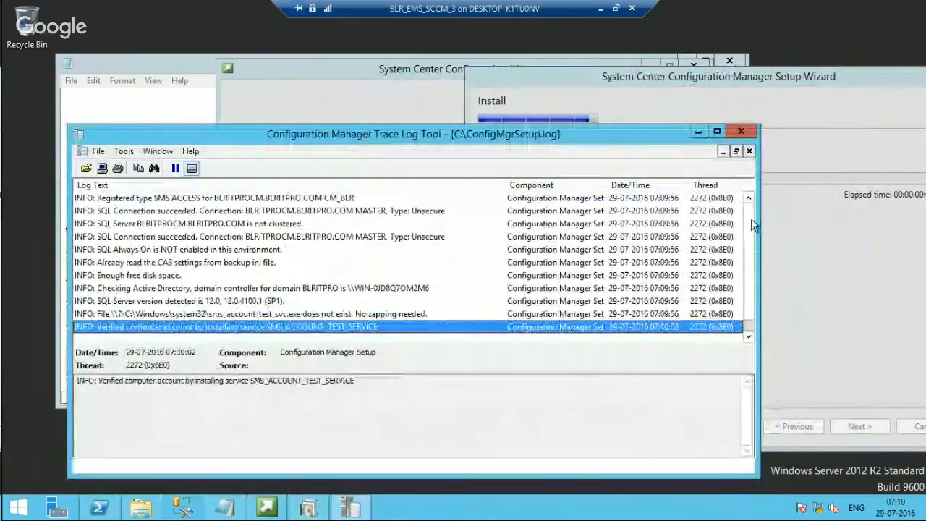
drag(758, 225, 458, 224)
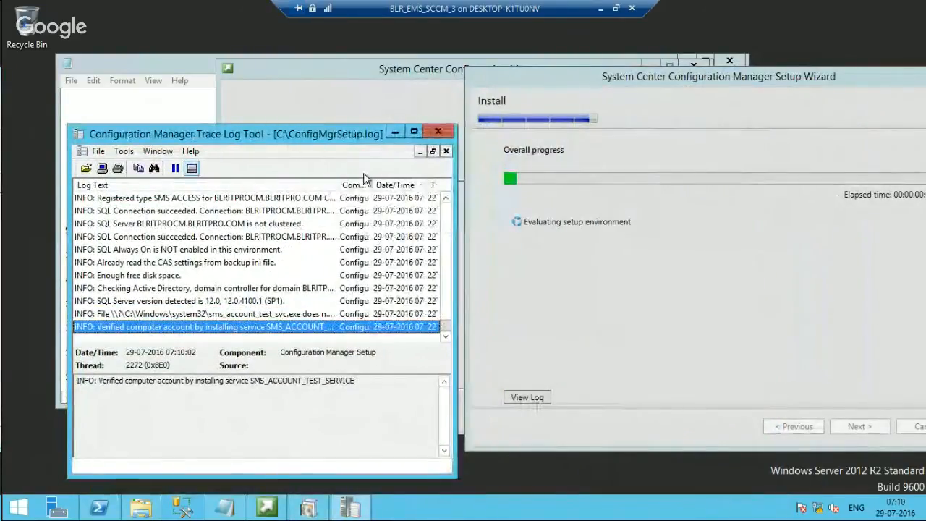
drag(334, 129, 310, 98)
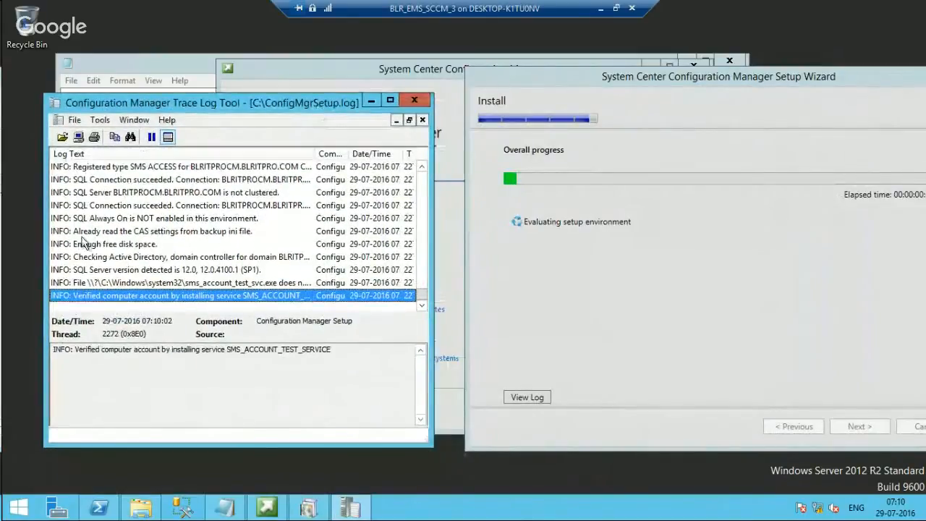
drag(44, 227, 8, 221)
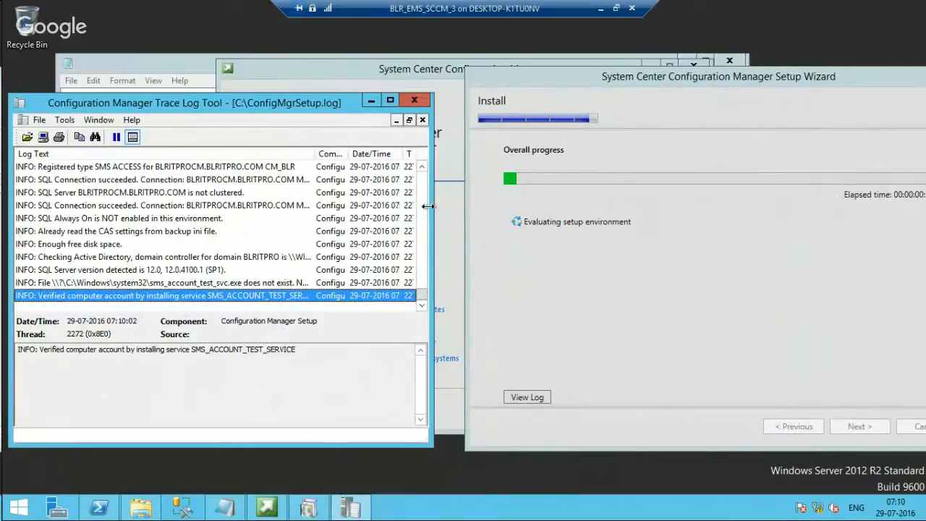
Widen the CMTrace window, read the failed WMI namespace connection entry, and follow the newest setup log entries
drag(429, 207, 453, 207)
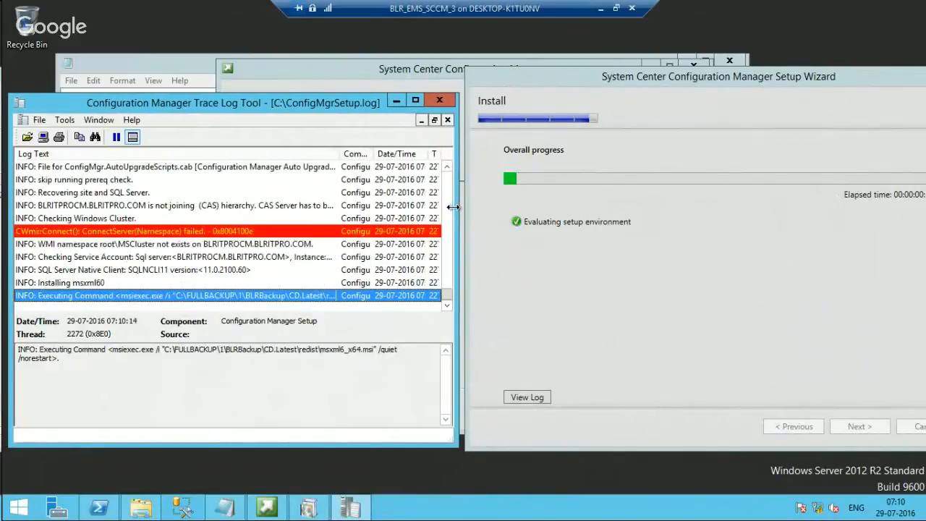
click(278, 231)
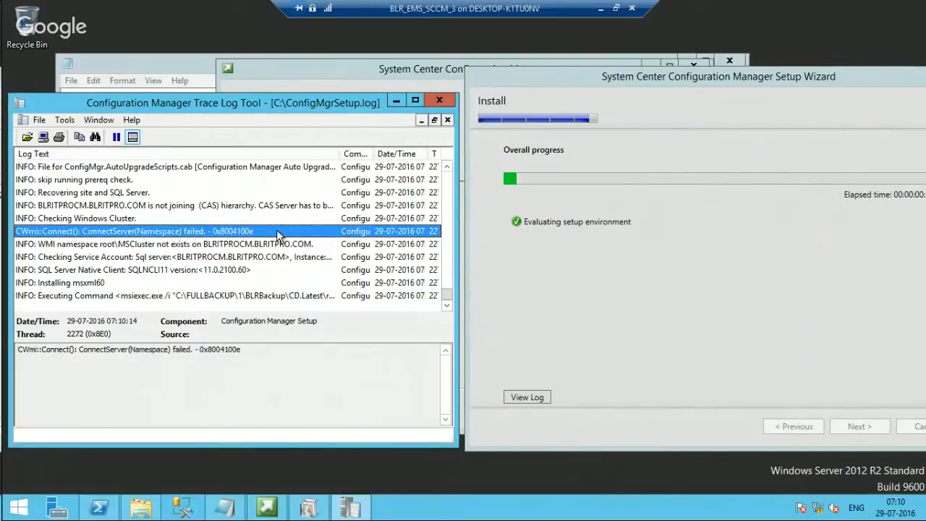
click(335, 294)
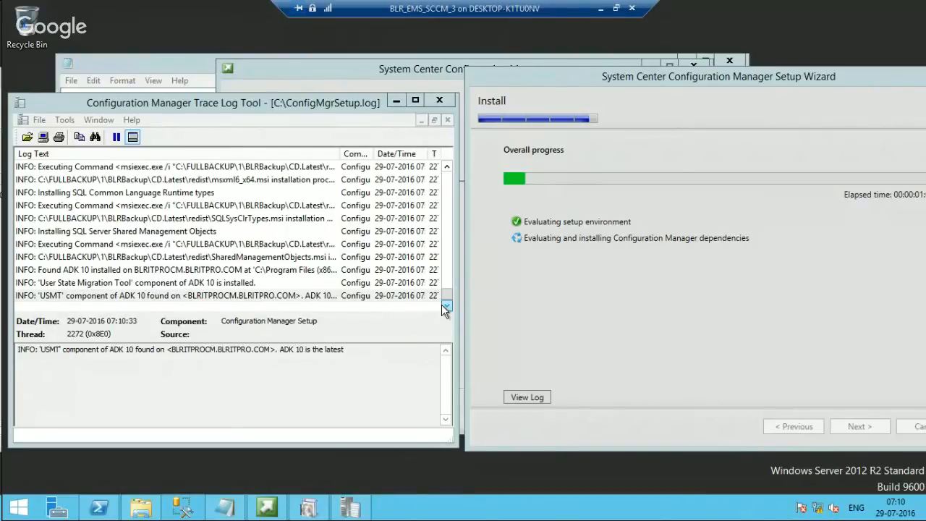
click(326, 298)
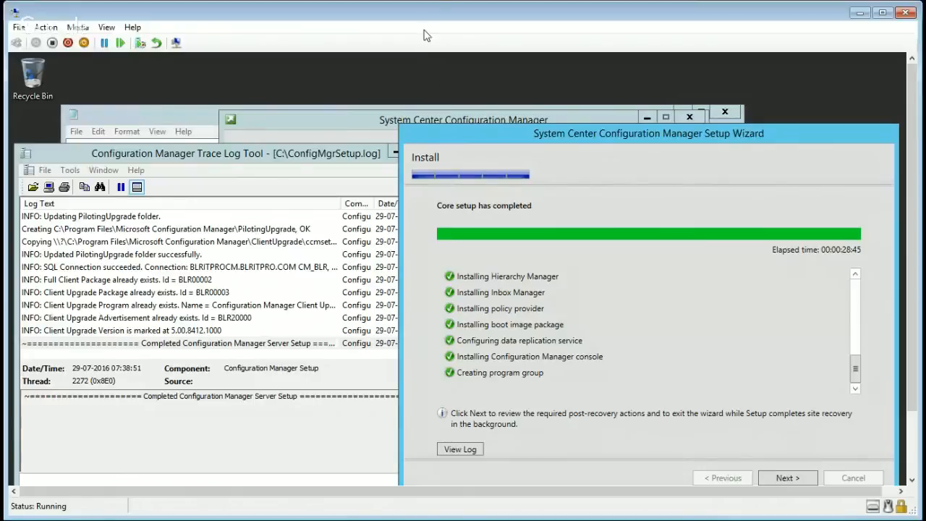
Return the remote session to full screen and review the whole list of installation tasks in the setup wizard
key(ctrl+alt+Break)
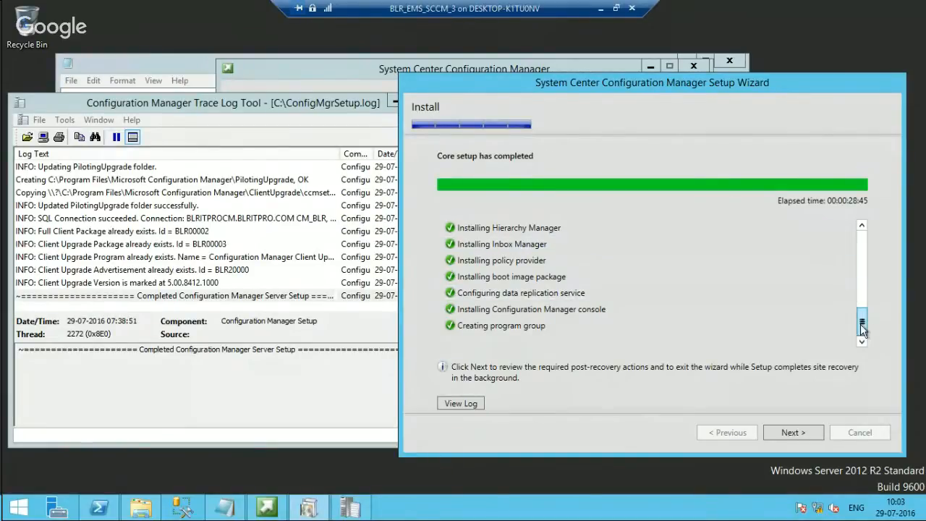
mouse_move(862, 330)
mouse_down()
mouse_move(862, 248)
mouse_move(865, 343)
mouse_up()
drag(861, 329, 859, 241)
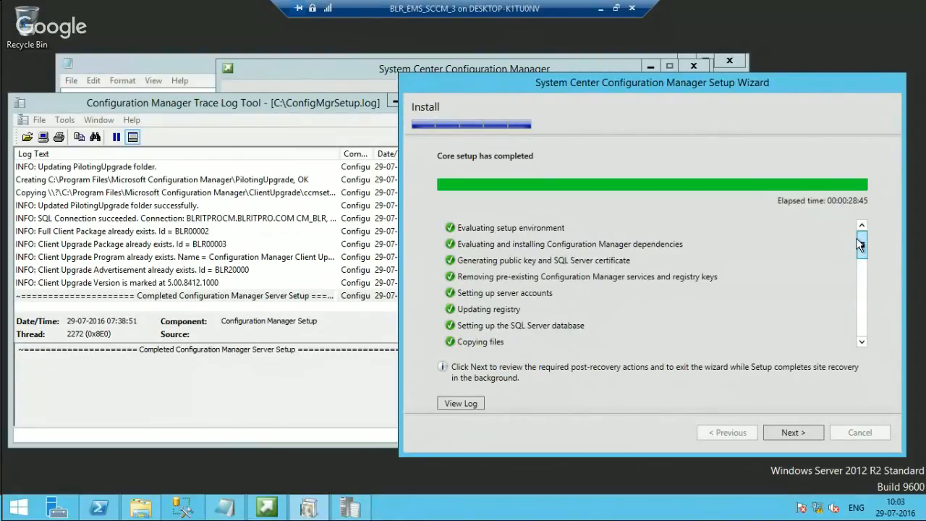
drag(861, 246, 863, 332)
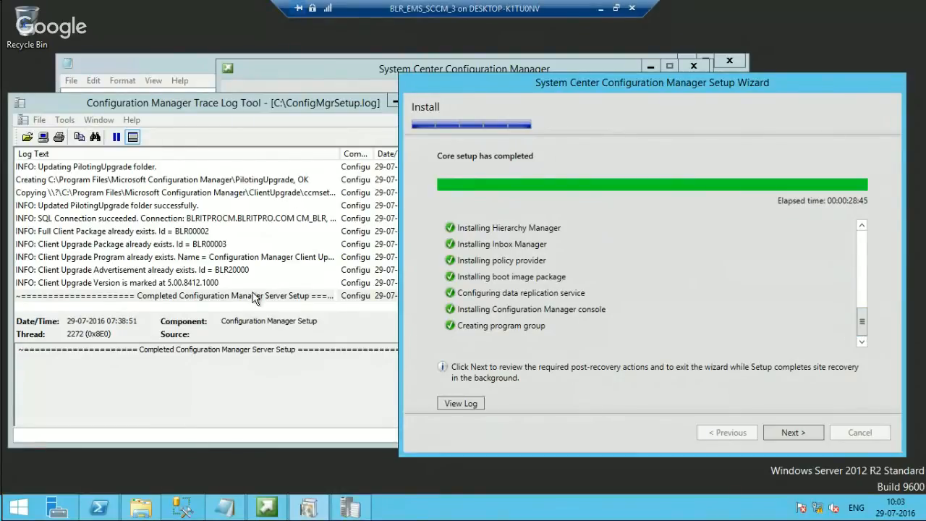
Examine the ConfigMgrSetup.log entries about the Configuration Manager Documentation icon path and the program group deletion error
click(202, 284)
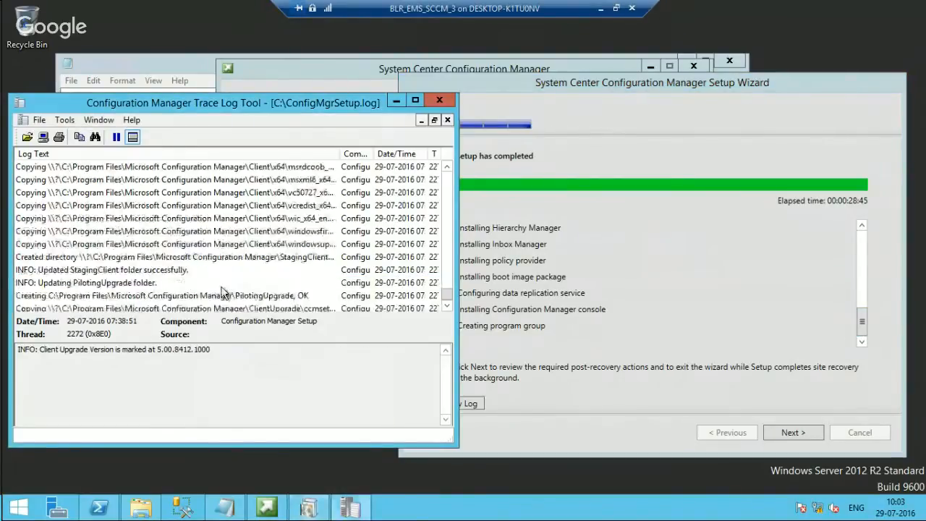
scroll(224, 296, up, 1)
click(264, 218)
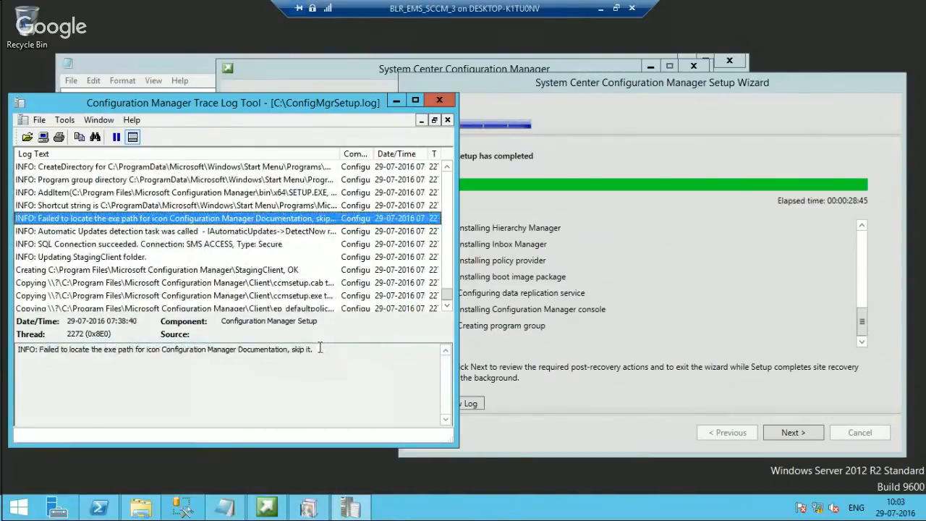
drag(314, 351, 17, 352)
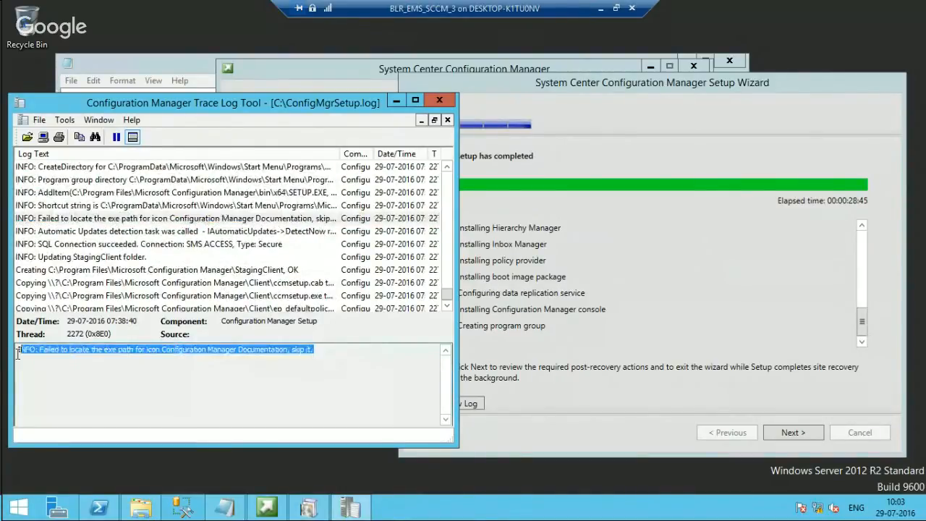
click(191, 232)
scroll(196, 257, up, 3)
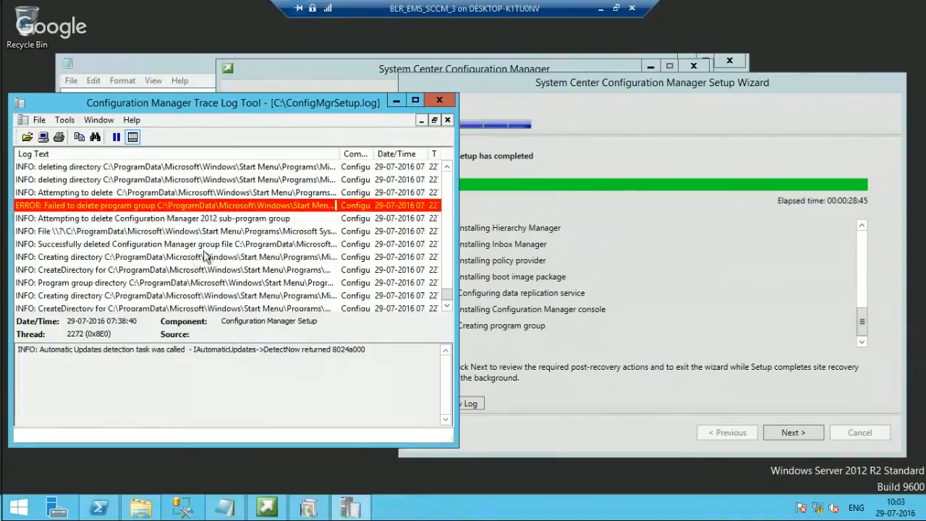
click(224, 205)
drag(87, 357, 14, 349)
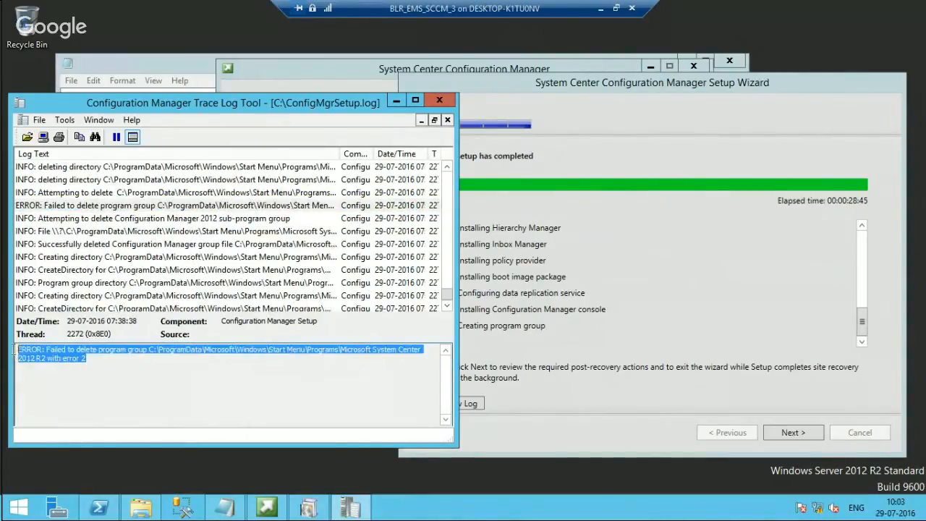
Find the warning about customized boot image packages in ConfigMgrSetup.log and read its full text
click(147, 295)
scroll(146, 299, down, 5)
scroll(147, 297, down, 10)
scroll(149, 299, up, 2)
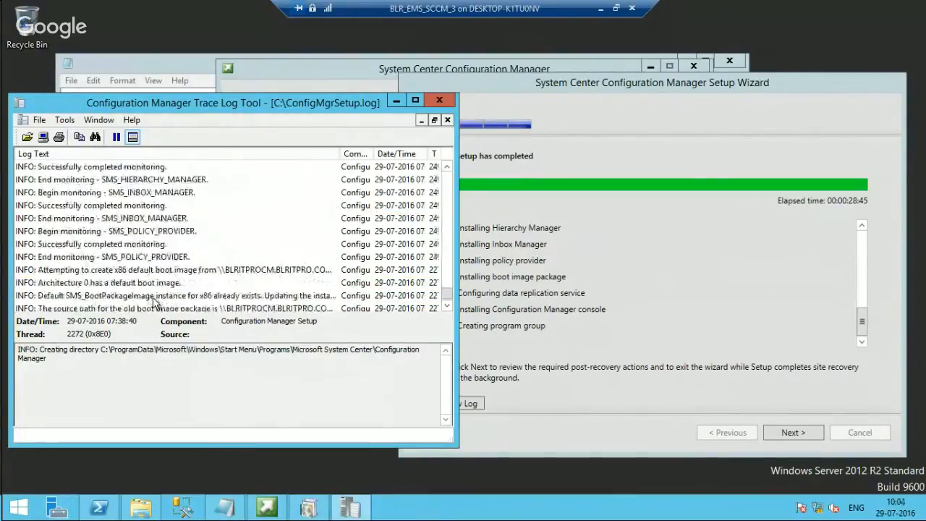
scroll(152, 301, down, 2)
click(191, 283)
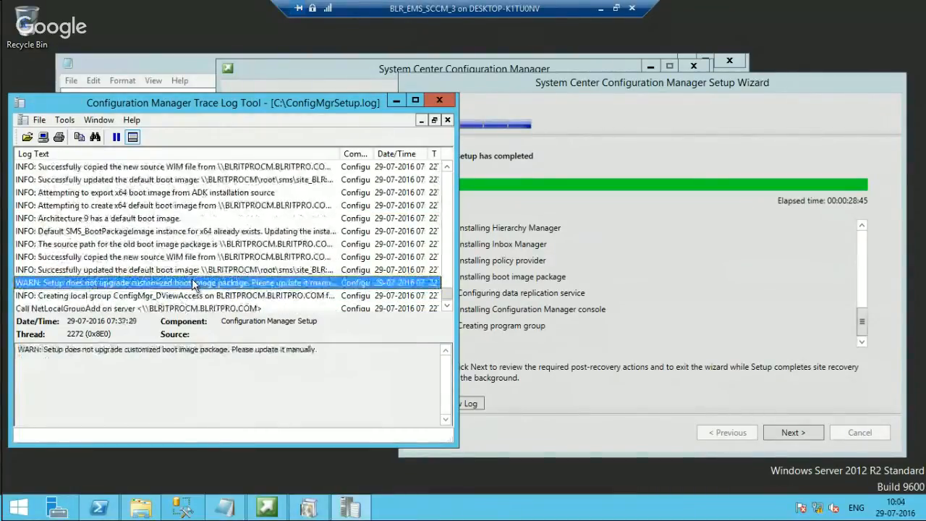
drag(333, 349, 15, 346)
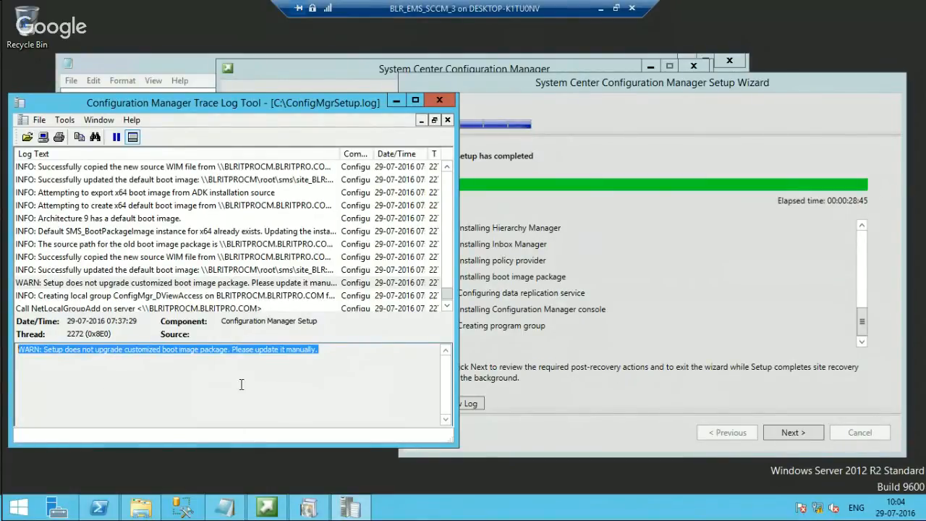
drag(337, 354, 9, 346)
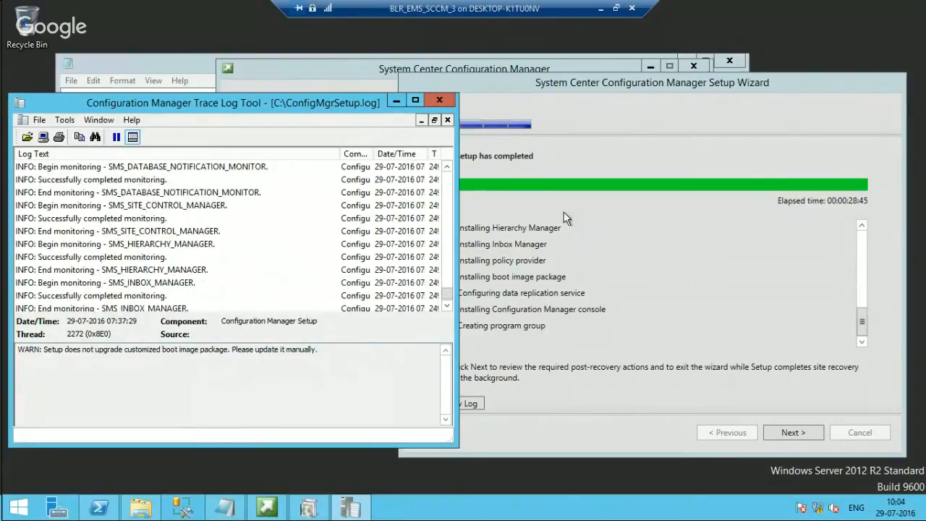
Proceed from the completed core setup to the post-recovery actions and reposition the setup wizard window
click(625, 276)
click(624, 276)
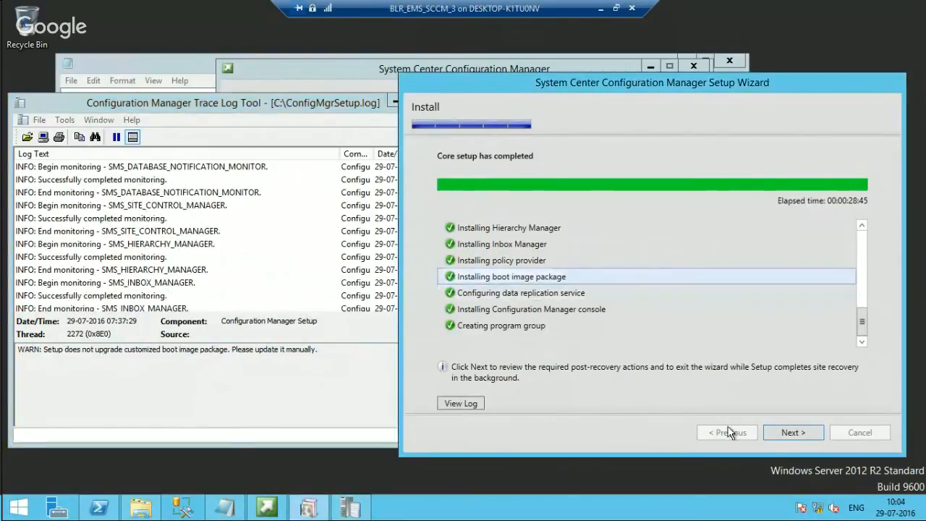
click(788, 433)
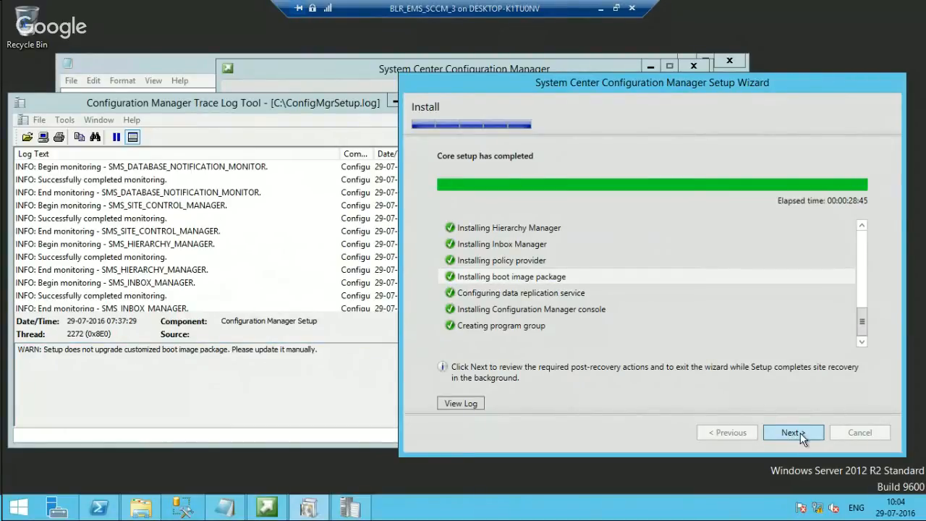
drag(536, 90, 465, 74)
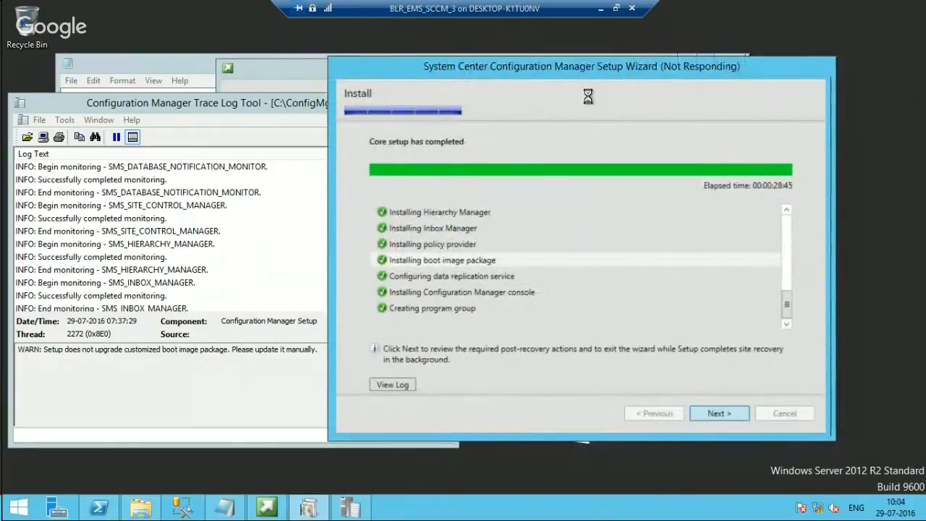
Check the server's running processes in Task Manager and minimize it to reveal the setup wizard
right_click(423, 513)
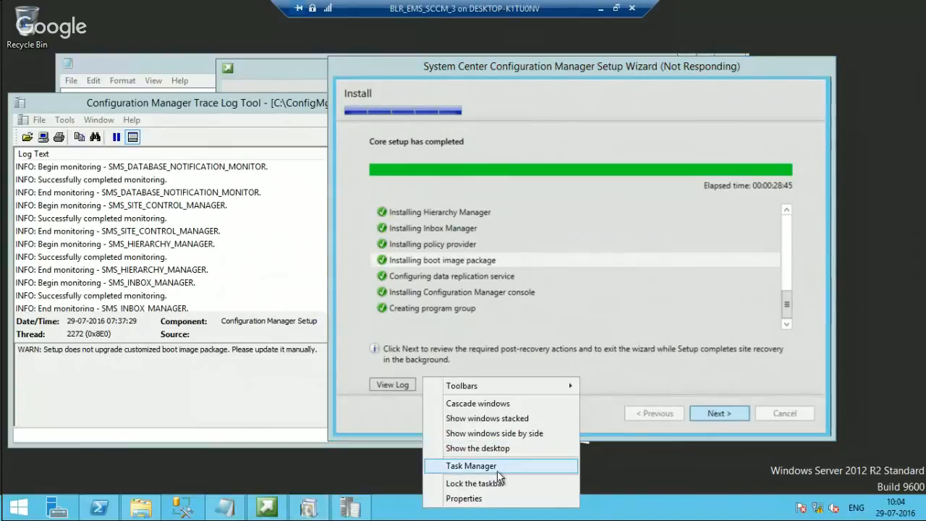
click(498, 467)
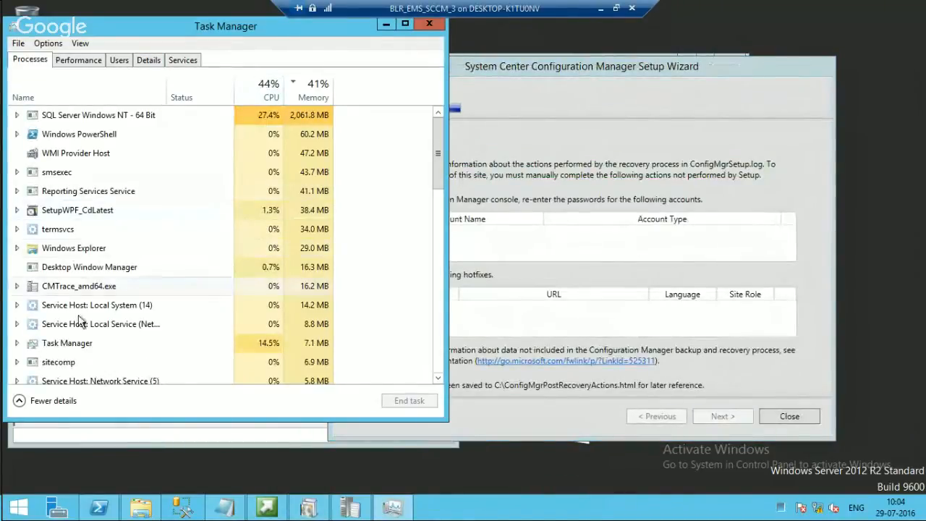
click(383, 25)
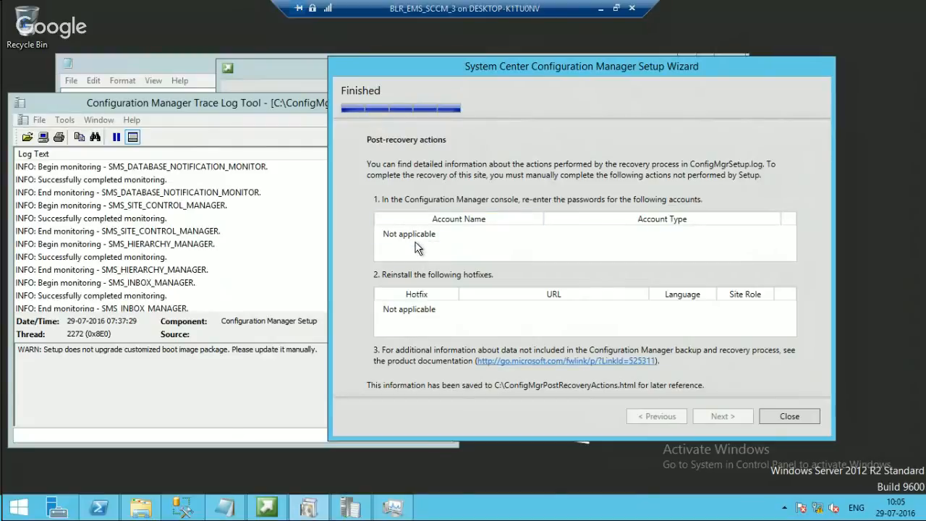
Close the finished setup wizard and check the final bootstrapper exit entries in ConfigMgrSetup.log
click(773, 411)
drag(443, 297, 439, 327)
click(207, 295)
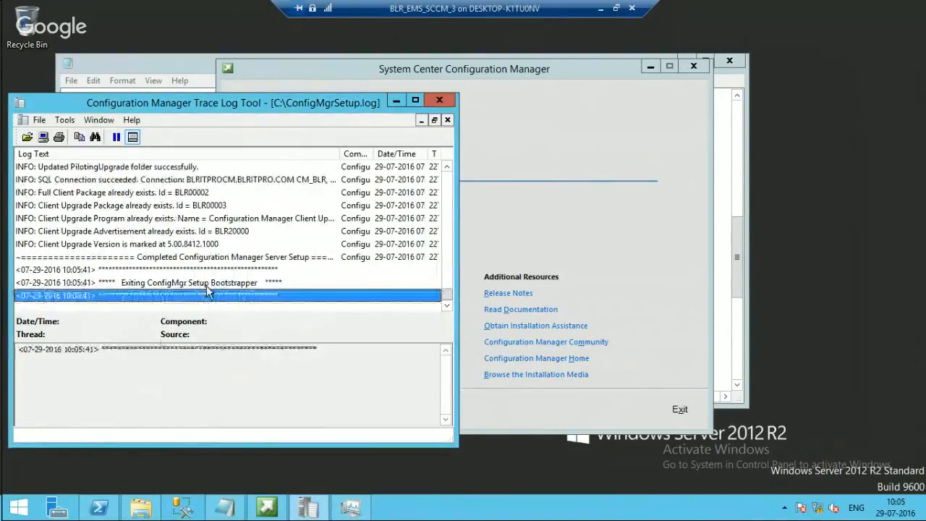
click(206, 283)
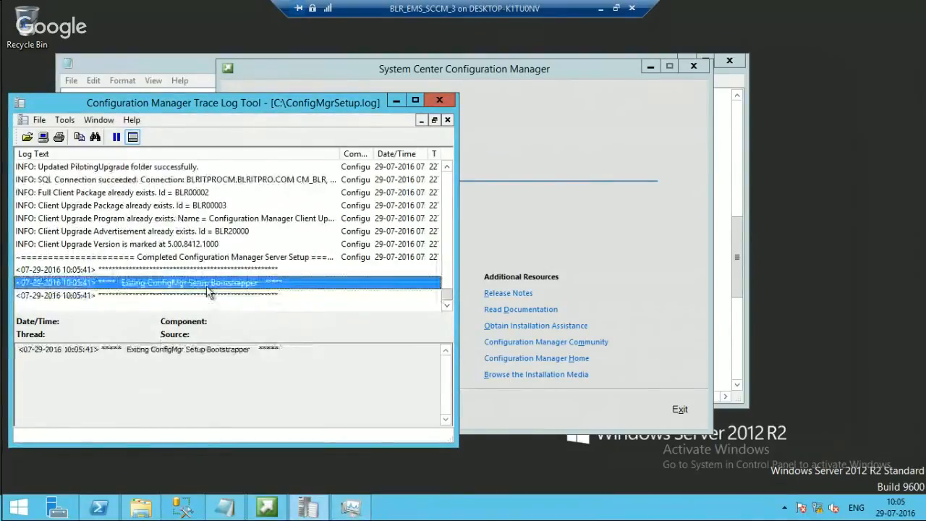
Close the CMTrace log and the setup launch screen, and minimize the IMP1 notes
click(434, 101)
click(694, 66)
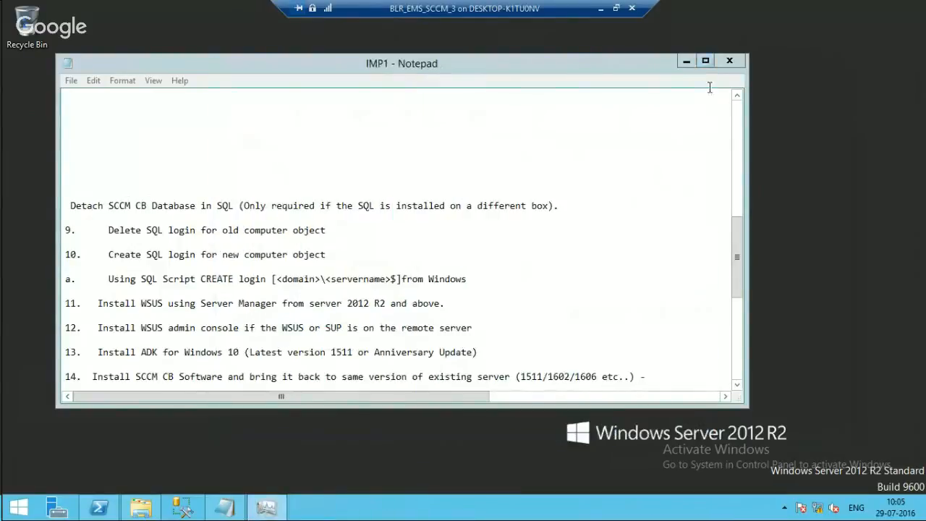
click(680, 61)
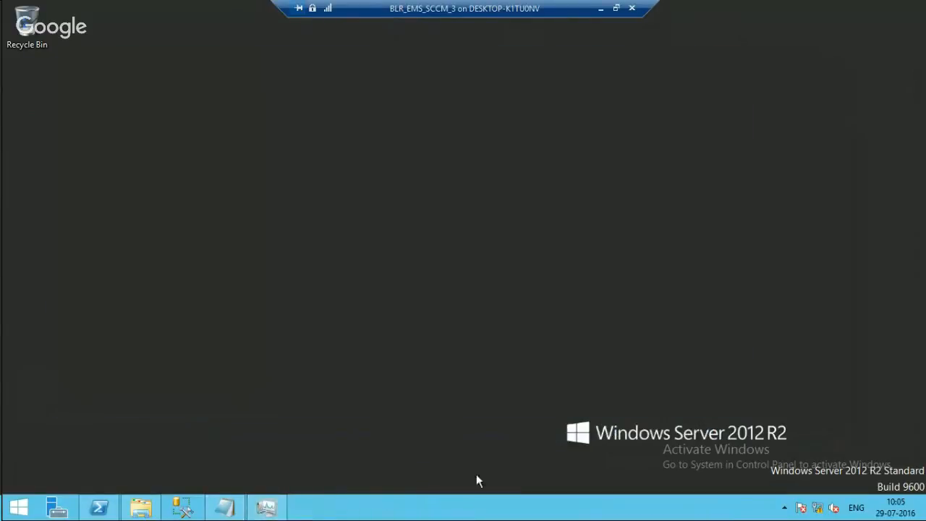
Launch the Configuration Manager Console from the installed apps and pin it to the taskbar
click(10, 510)
click(91, 486)
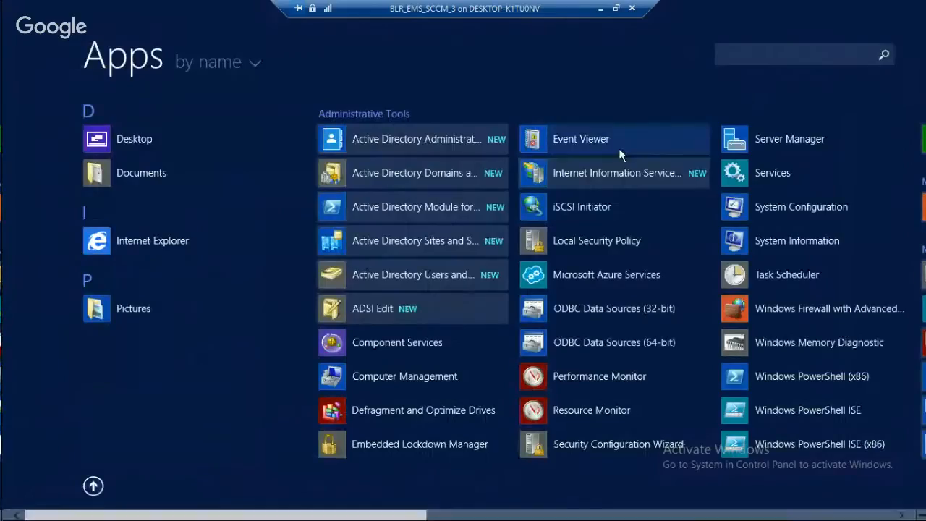
scroll(711, 303, down, 2)
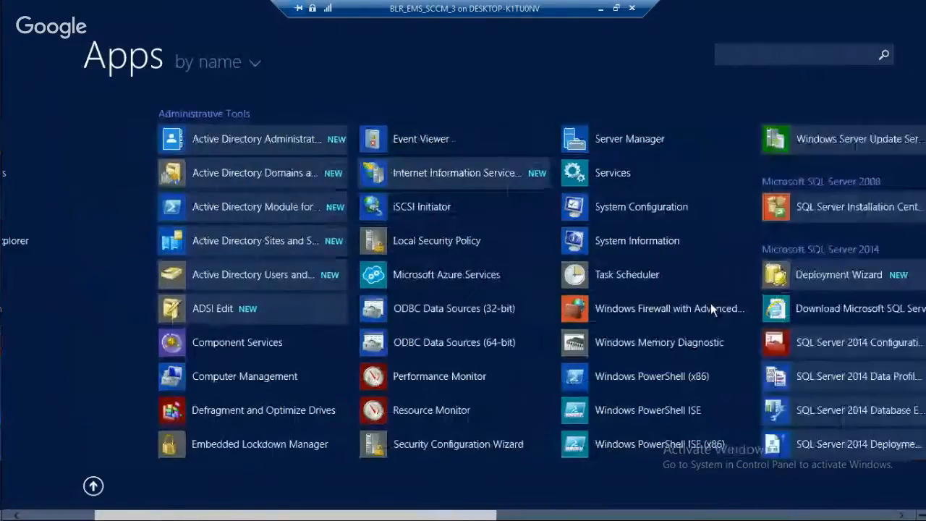
scroll(710, 307, down, 5)
scroll(680, 309, down, 3)
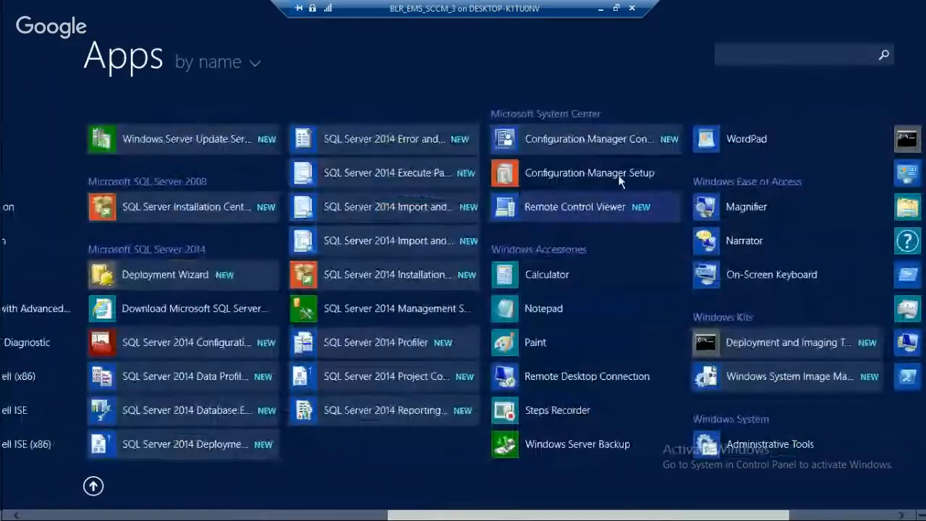
click(614, 139)
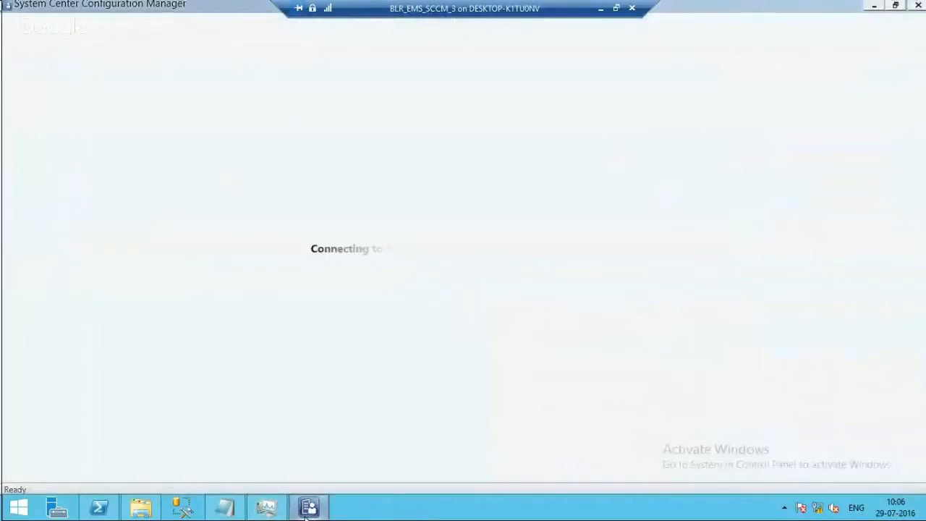
right_click(307, 510)
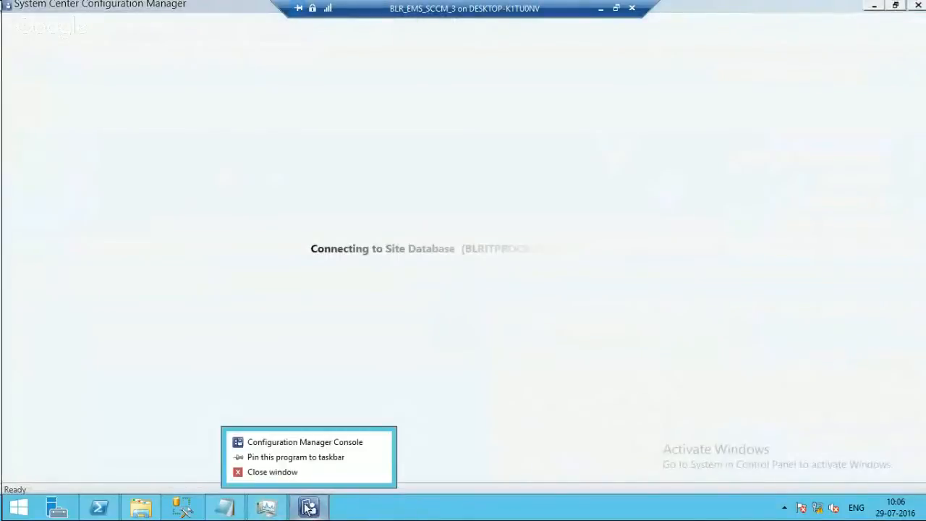
click(309, 458)
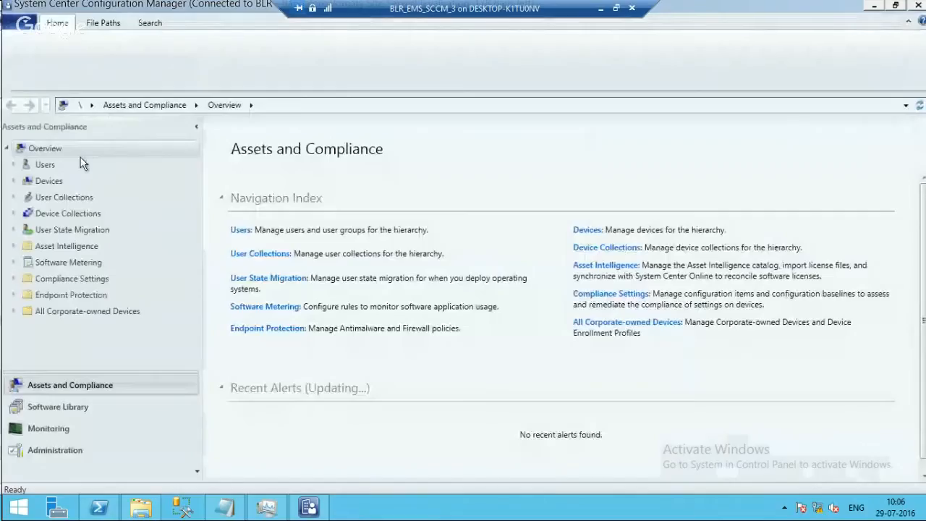
View the console and site versions in the About Configuration Manager information and close it
click(26, 26)
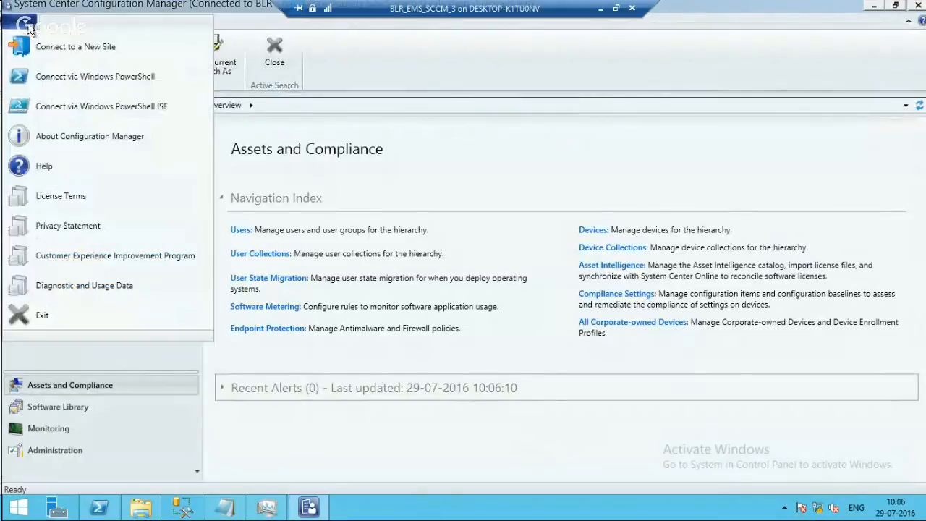
click(93, 145)
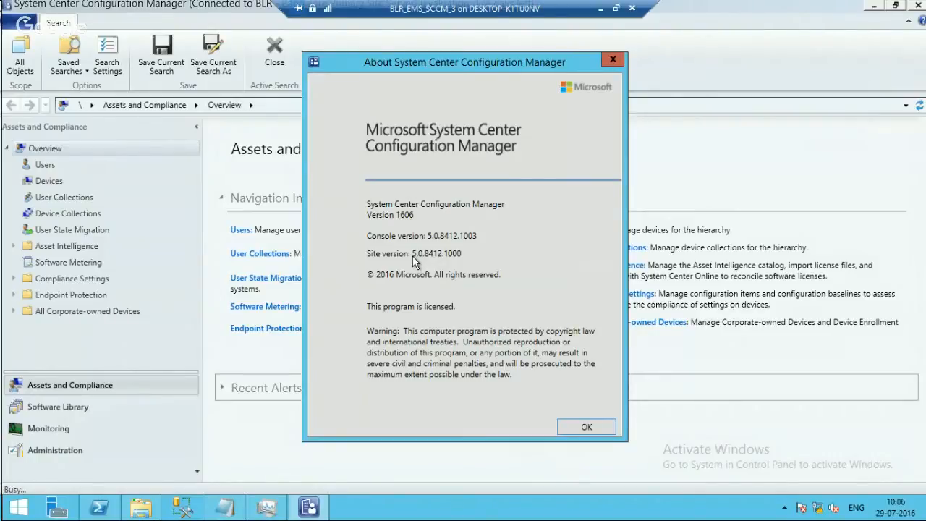
click(587, 427)
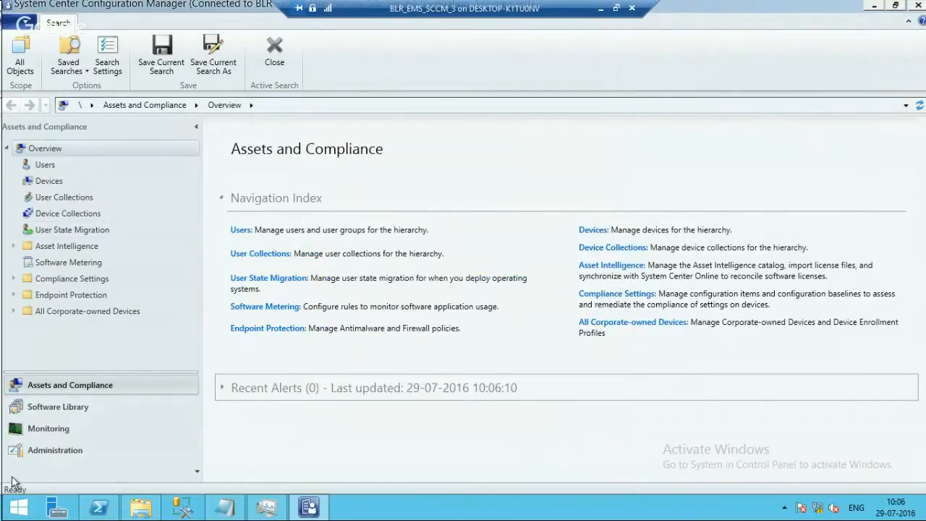
Open the Updates and Servicing node under Cloud Services in the Administration workspace, with Site Configuration expanded as well
click(40, 453)
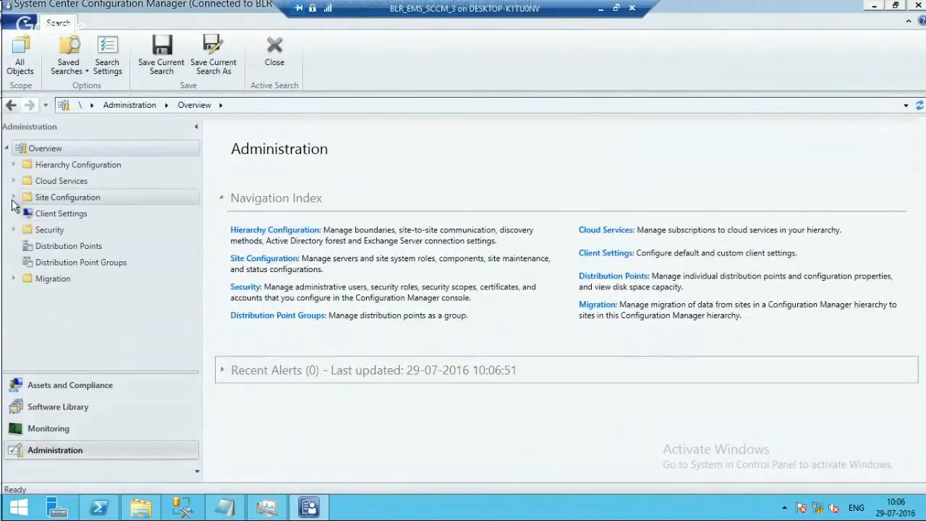
click(13, 197)
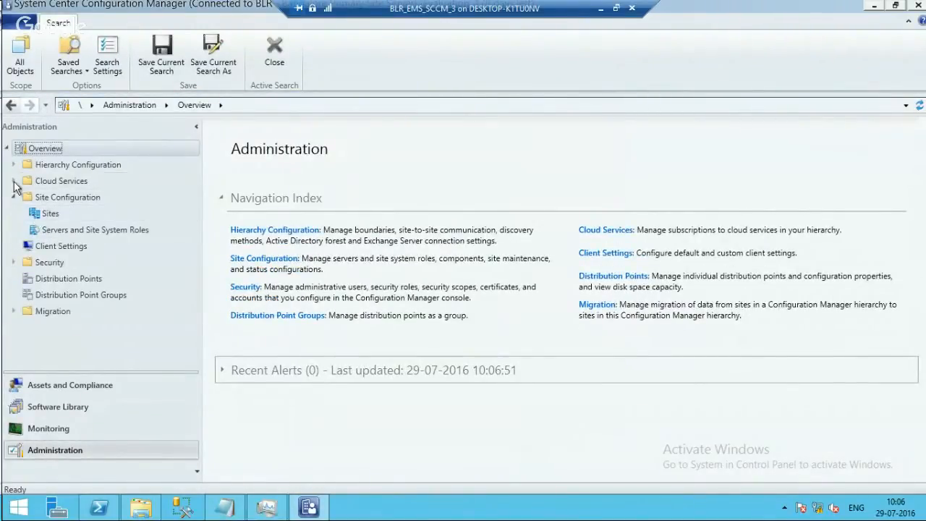
click(13, 180)
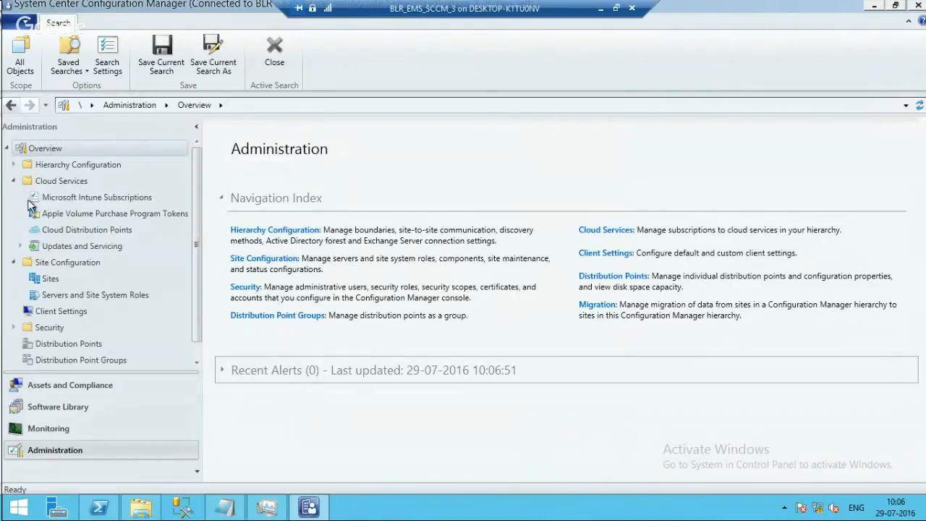
click(21, 246)
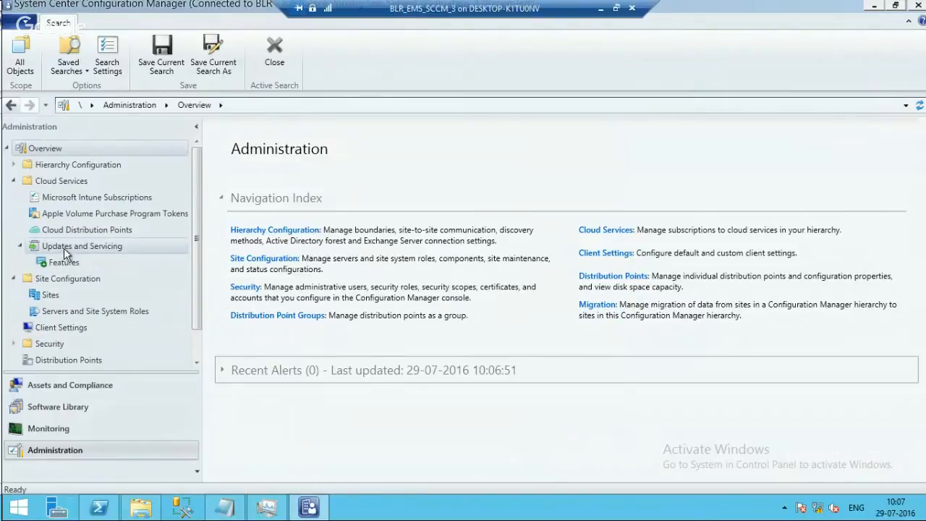
click(65, 249)
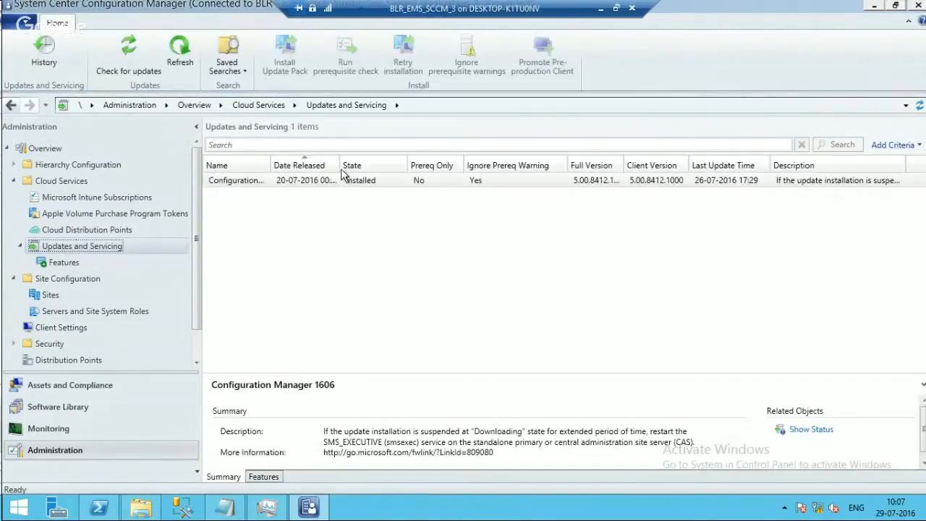
Widen the Name column, select the Configuration Manager 1606 update, and view the update history before closing it
drag(267, 165, 315, 165)
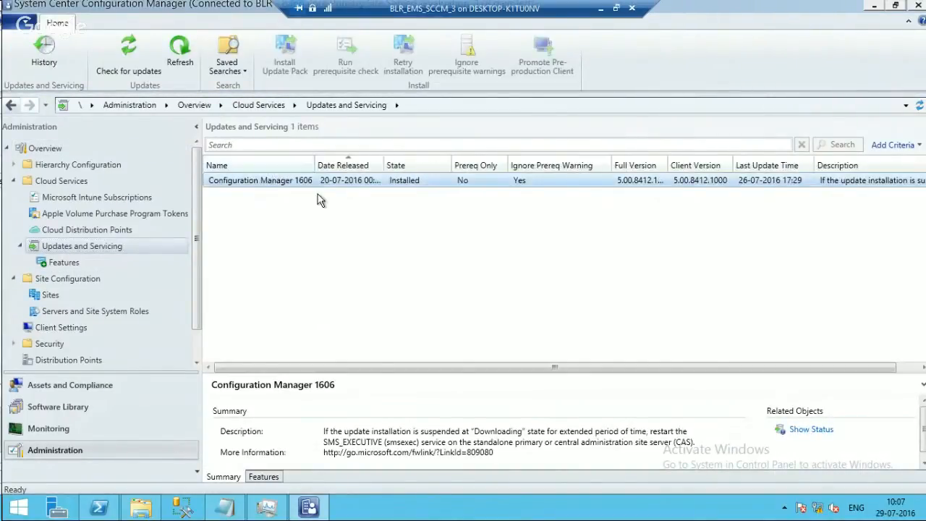
click(303, 185)
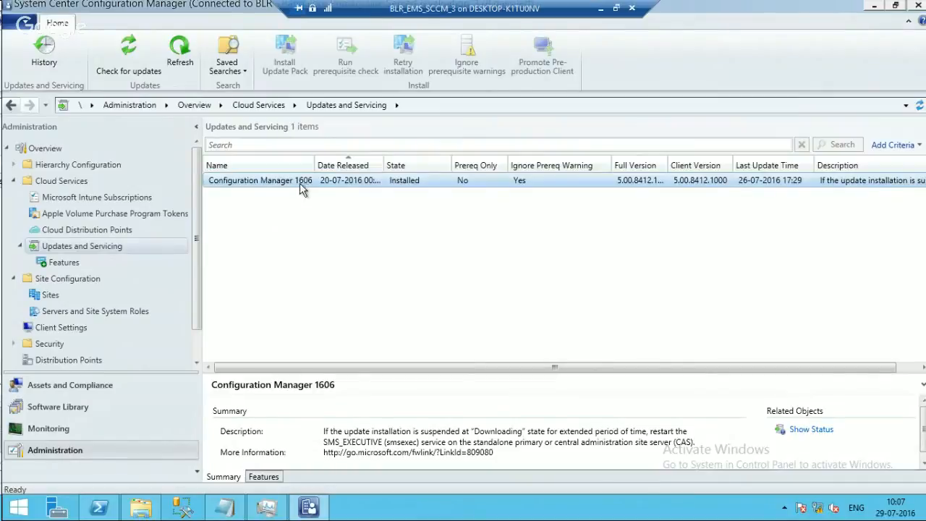
click(43, 51)
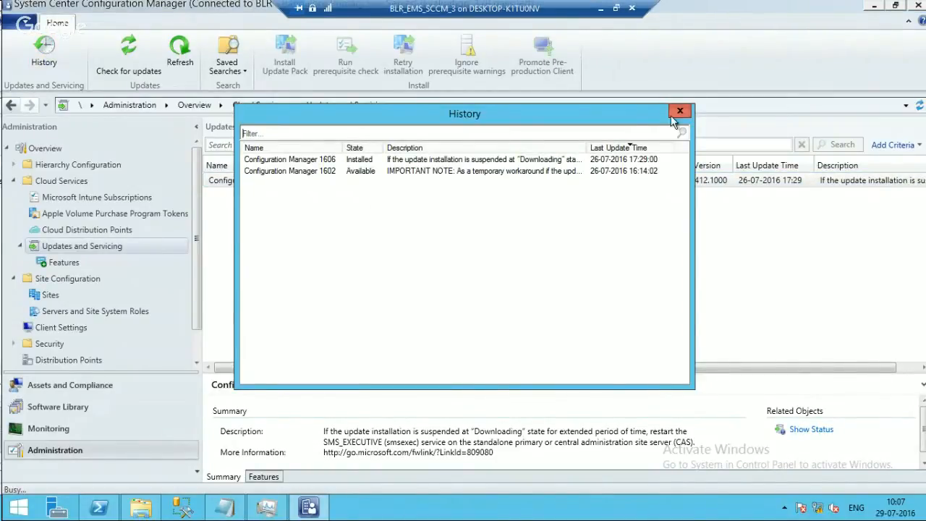
click(680, 111)
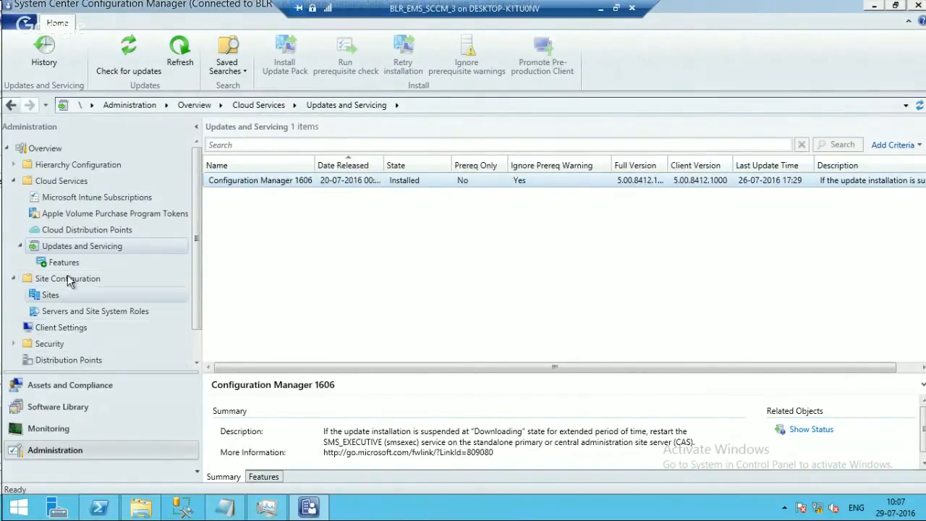
View the Microsoft Intune Subscriptions node, then select the Android device under Devices and fit the Name column to its contents
click(81, 199)
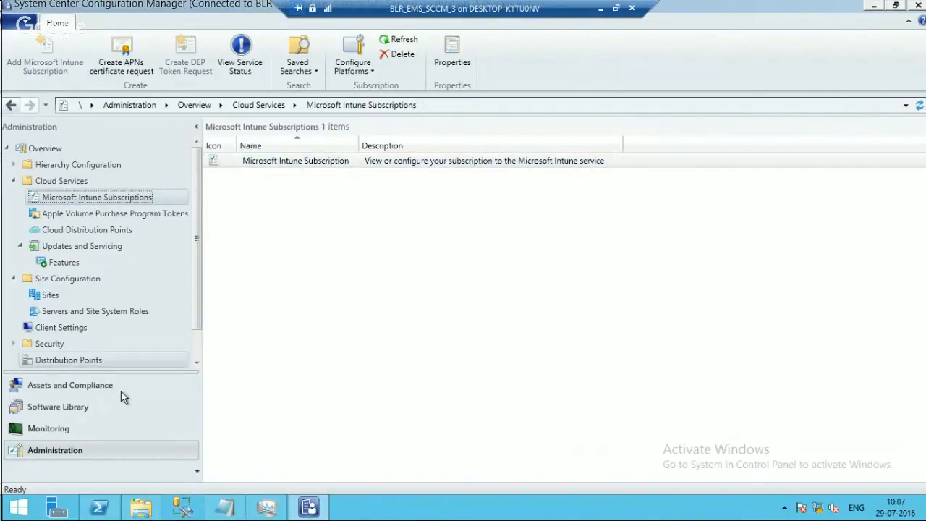
click(62, 390)
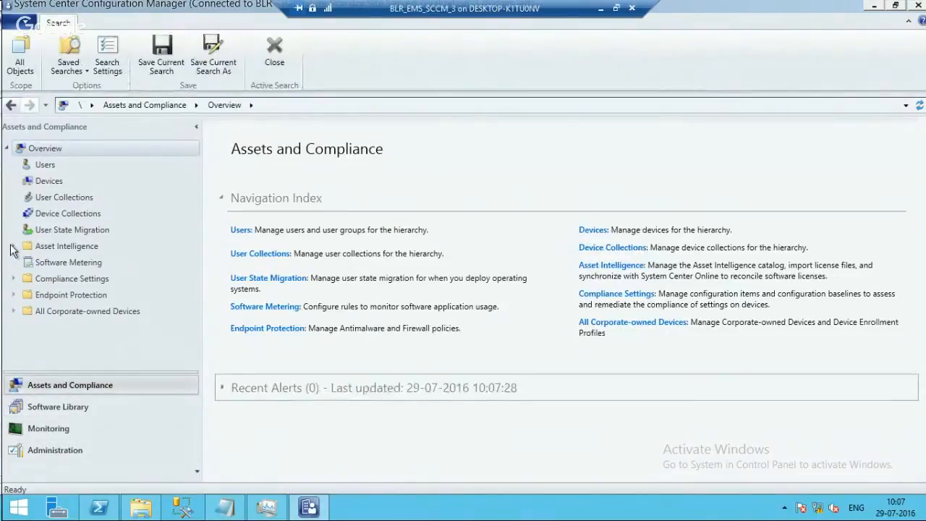
click(40, 181)
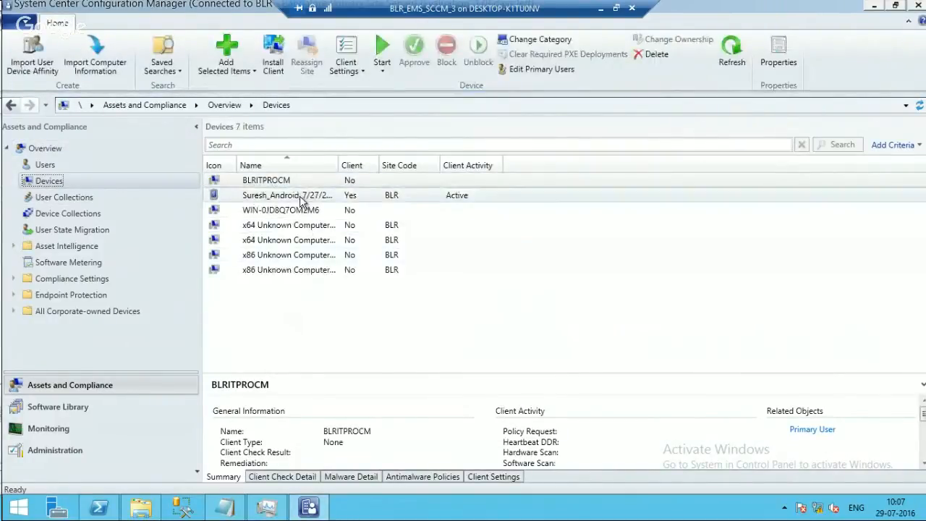
click(304, 197)
double_click(338, 165)
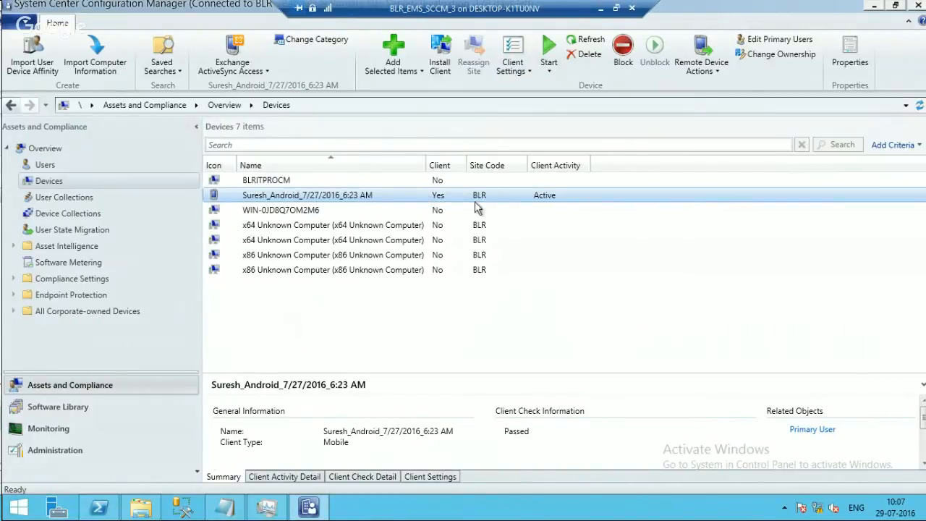
Look over the Monitoring workspace overview and return to Microsoft Intune Subscriptions in Administration
click(50, 427)
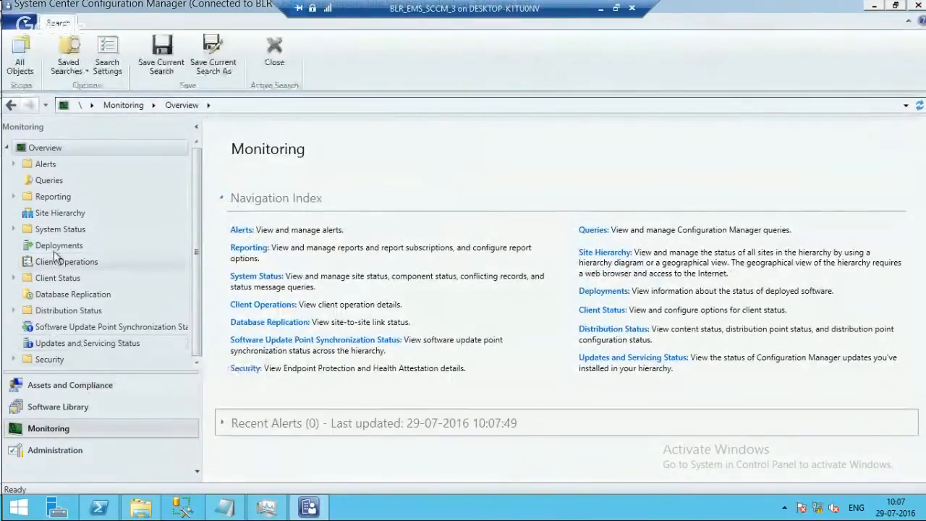
click(52, 451)
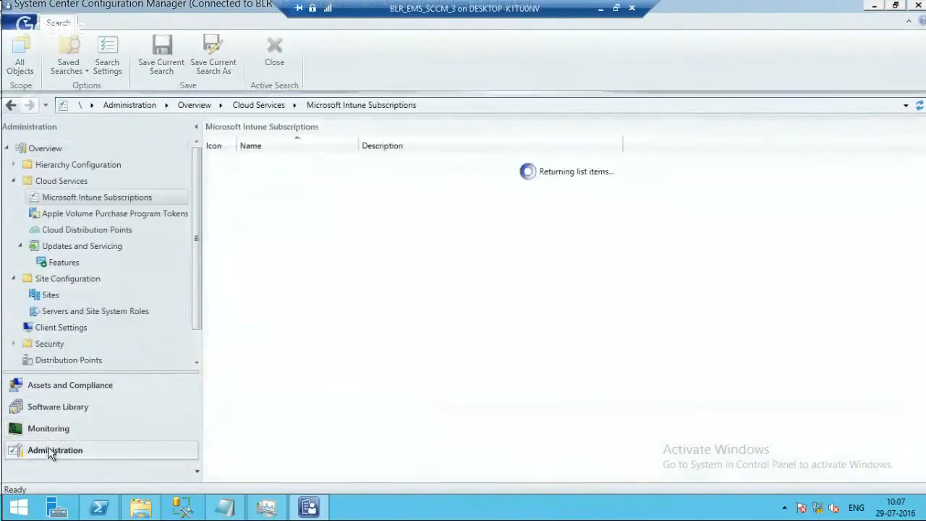
click(53, 429)
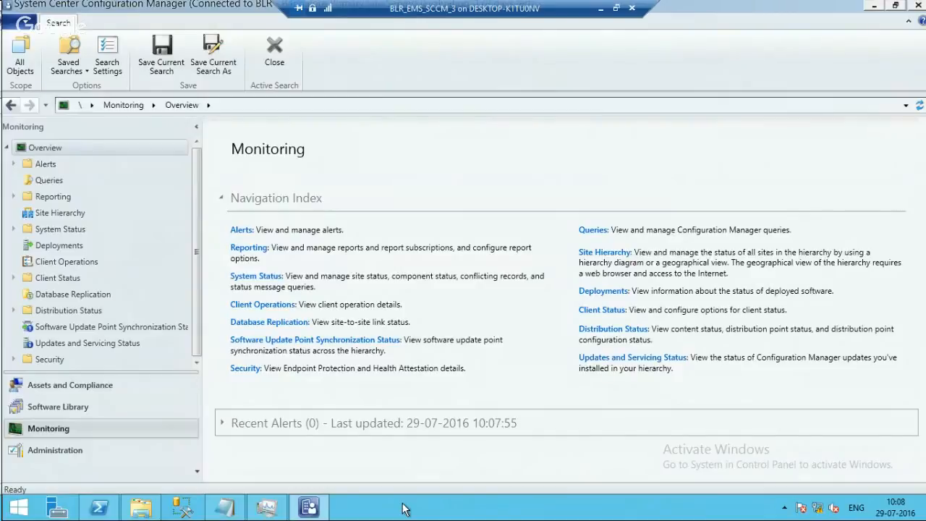
mouse_move(301, 511)
click(50, 456)
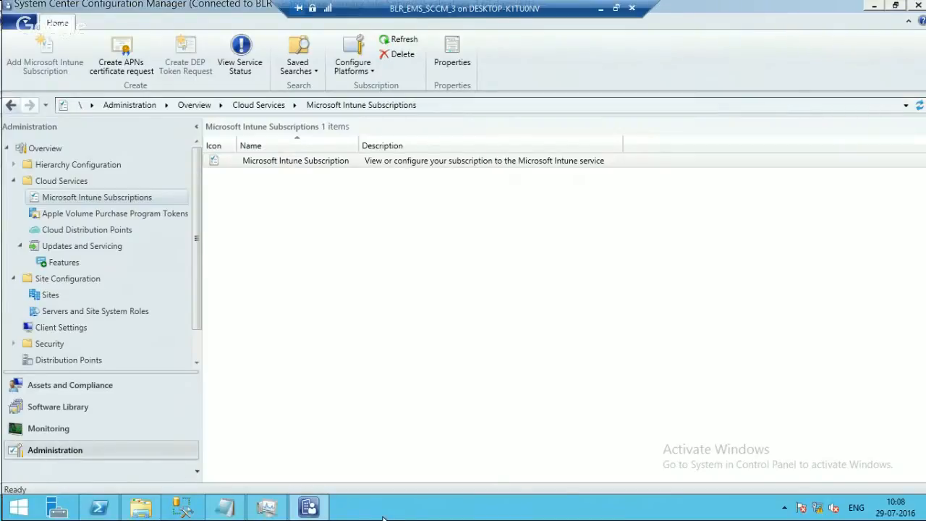
click(615, 8)
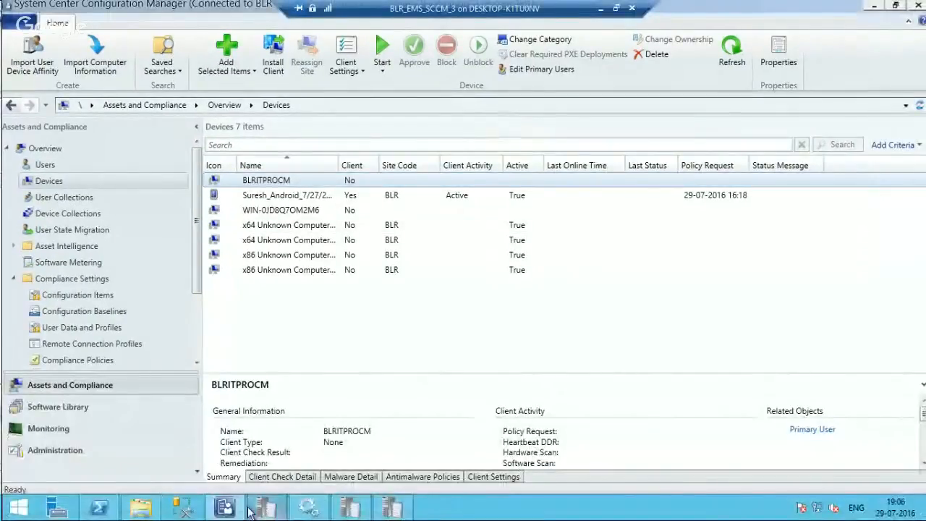
mouse_move(308, 511)
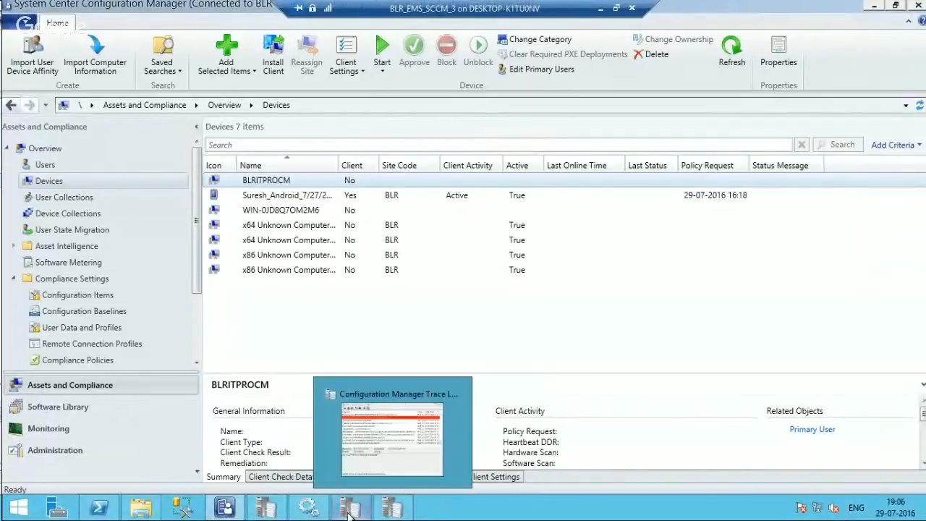
mouse_move(217, 511)
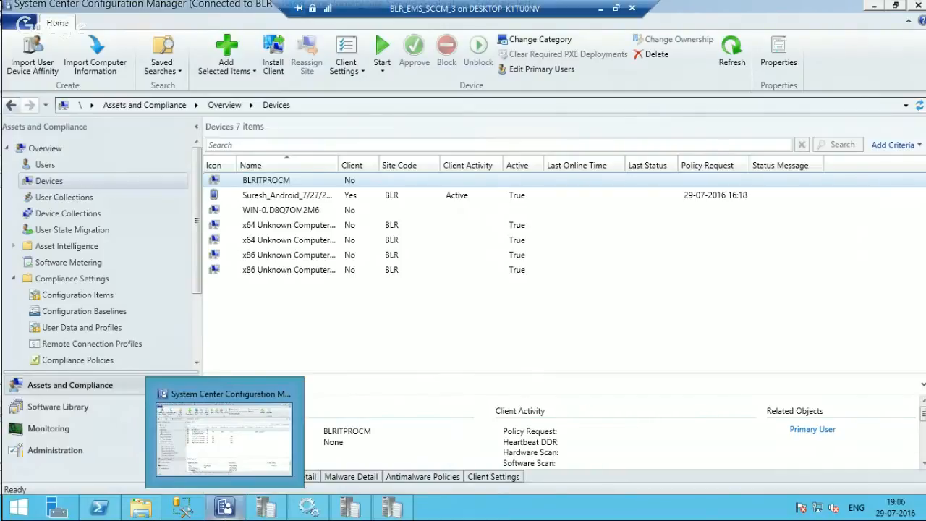
mouse_move(347, 512)
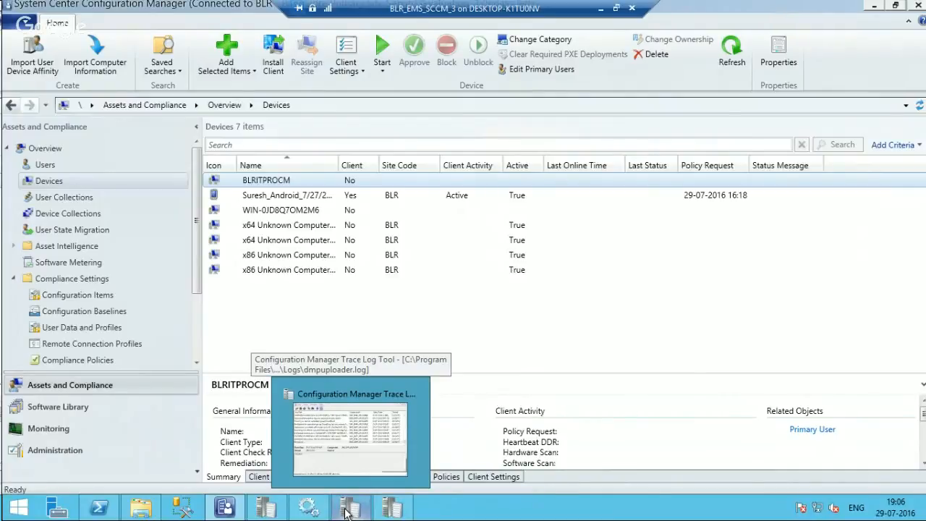
Check the Microsoft Intune Subscriptions node in Administration, then select the Android device in the Devices list to review its policy request
click(58, 450)
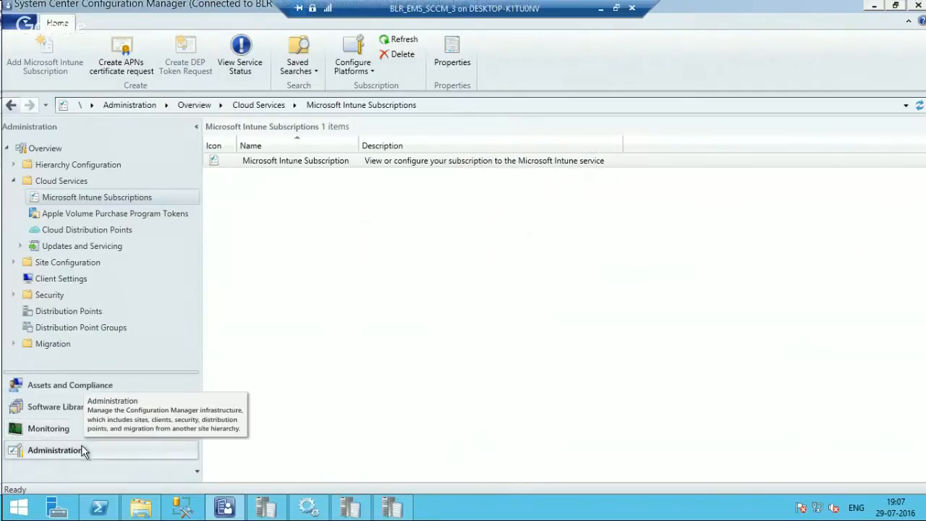
click(69, 390)
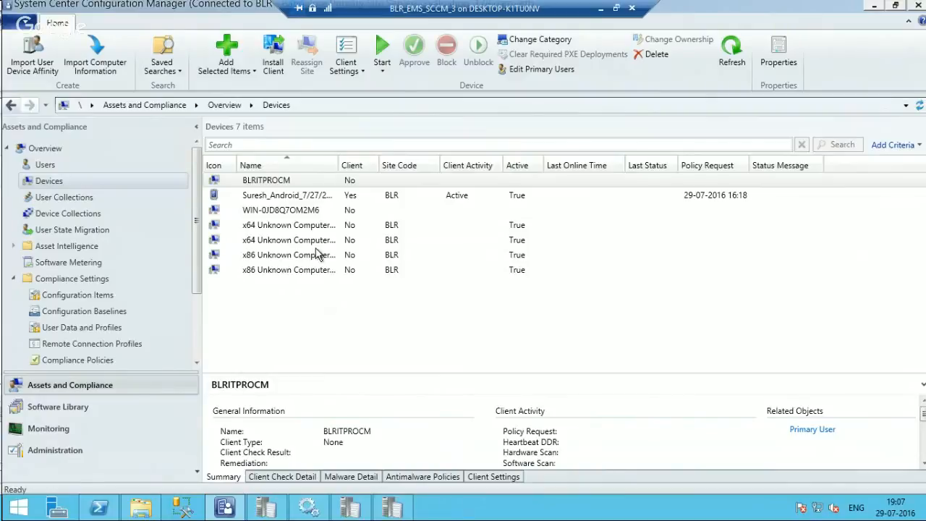
click(313, 203)
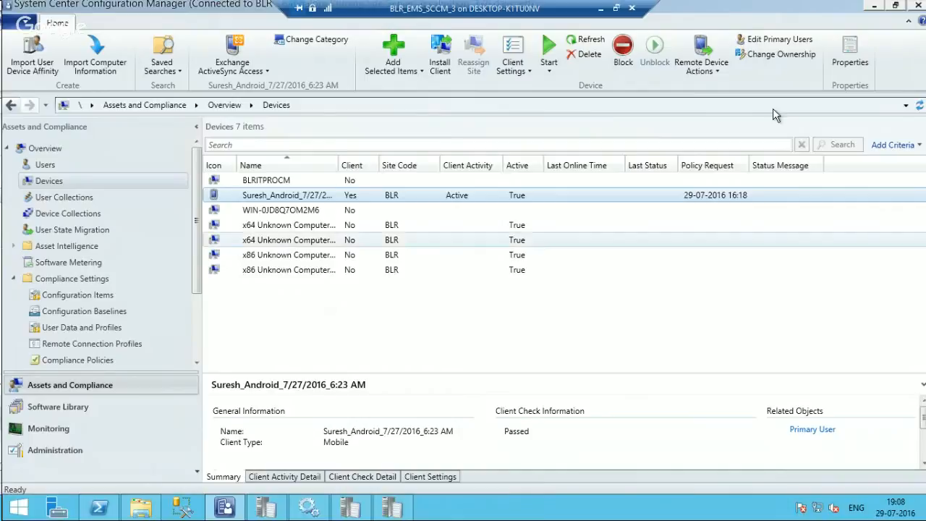
Minimize the console and examine the licensed user and delta sync entries in cloudusersync.log
click(873, 9)
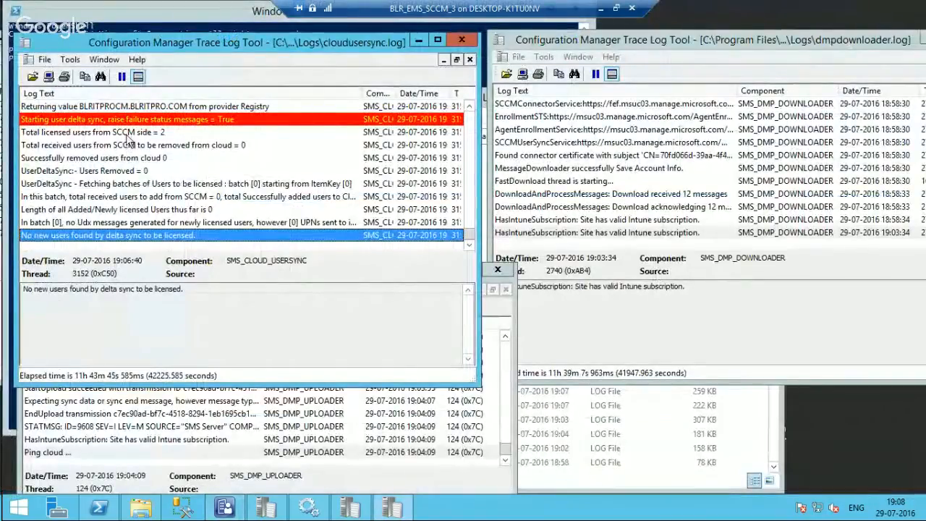
click(126, 133)
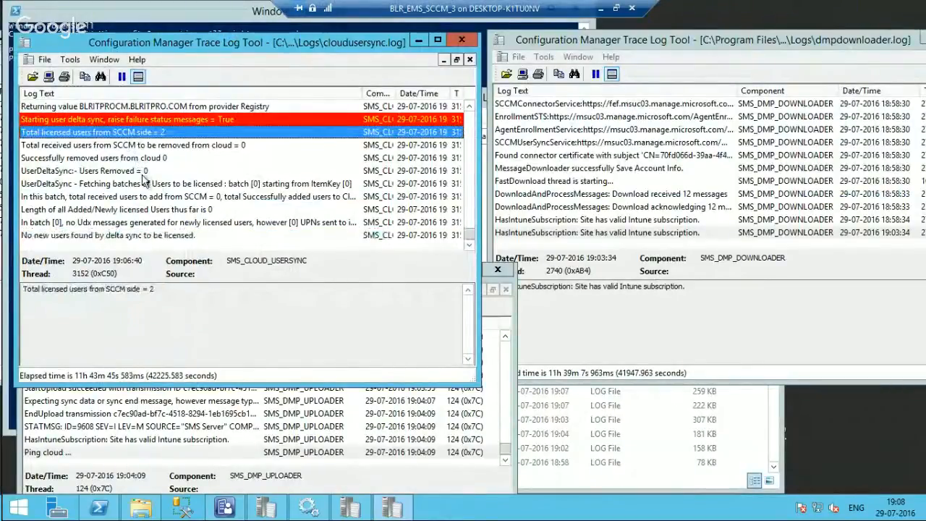
scroll(151, 202, up, 1)
scroll(151, 203, up, 2)
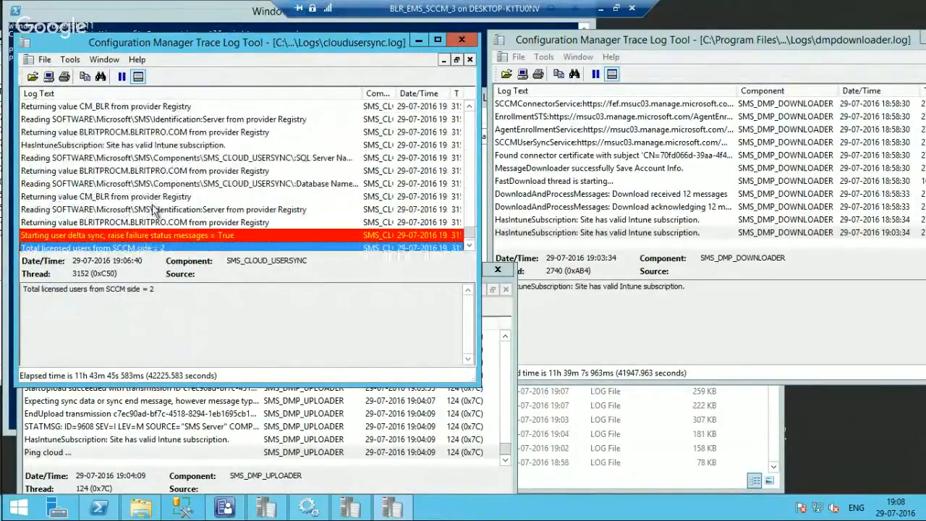
scroll(151, 206, up, 1)
scroll(150, 208, down, 5)
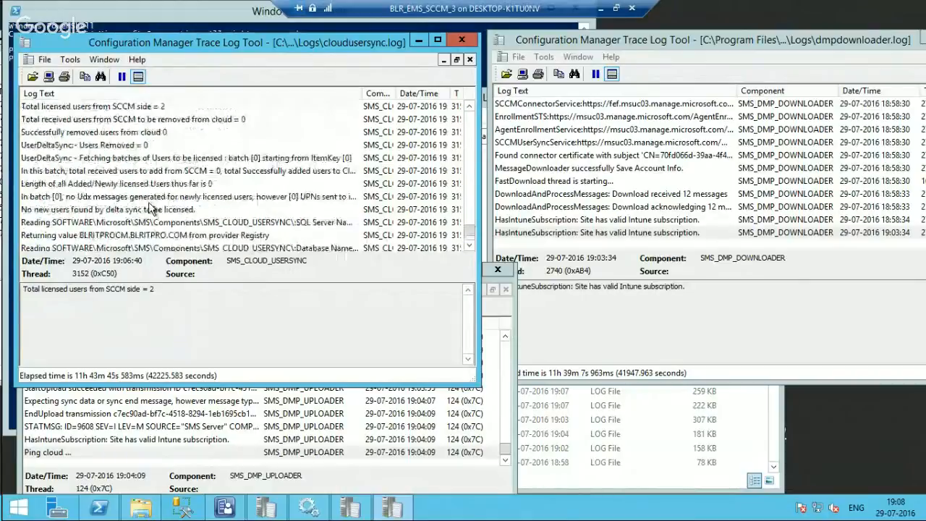
scroll(150, 209, up, 1)
click(136, 149)
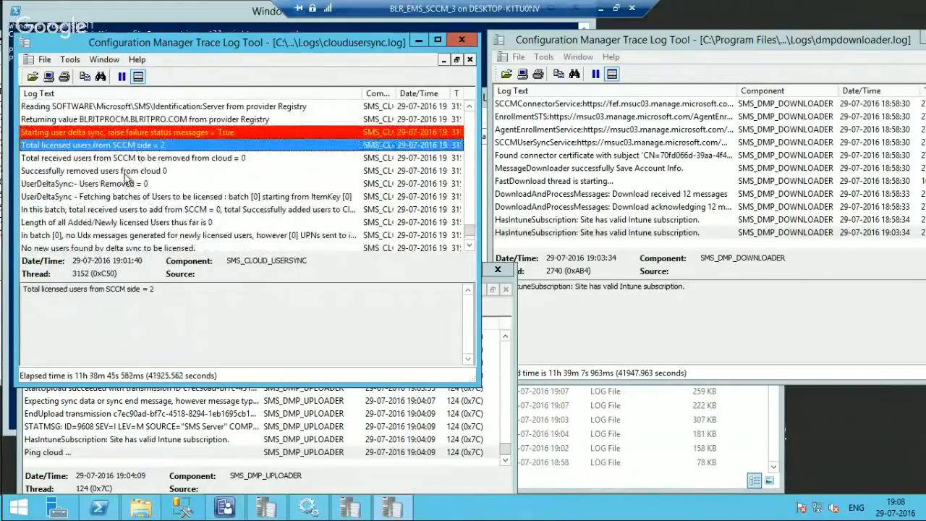
scroll(159, 181, down, 2)
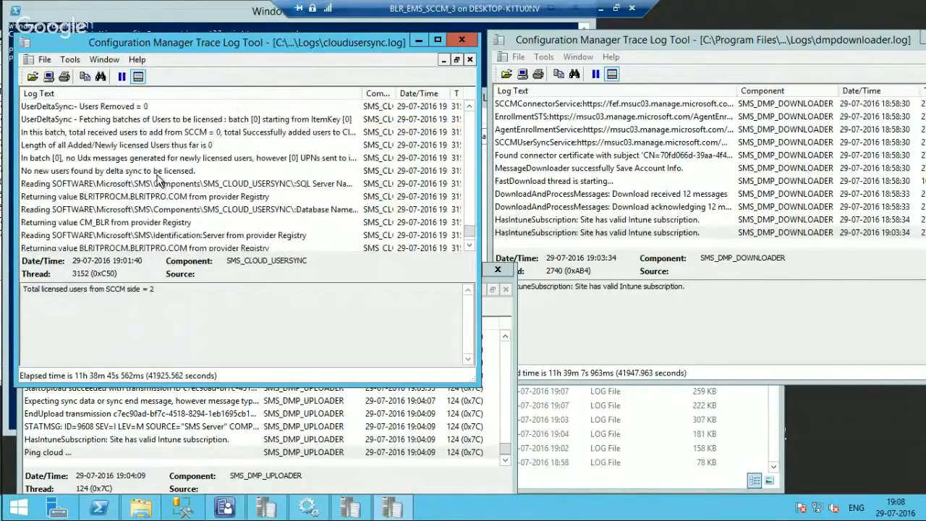
scroll(159, 181, up, 2)
click(159, 236)
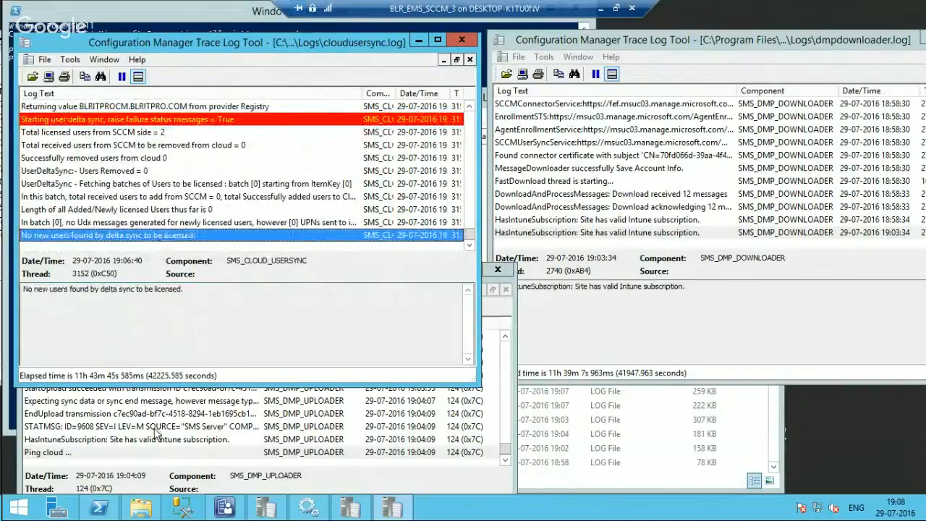
Find the earlier Certmgr certificate installation entries in cloudusersync.log and highlight the message text of one in the detail pane
scroll(195, 202, up, 12)
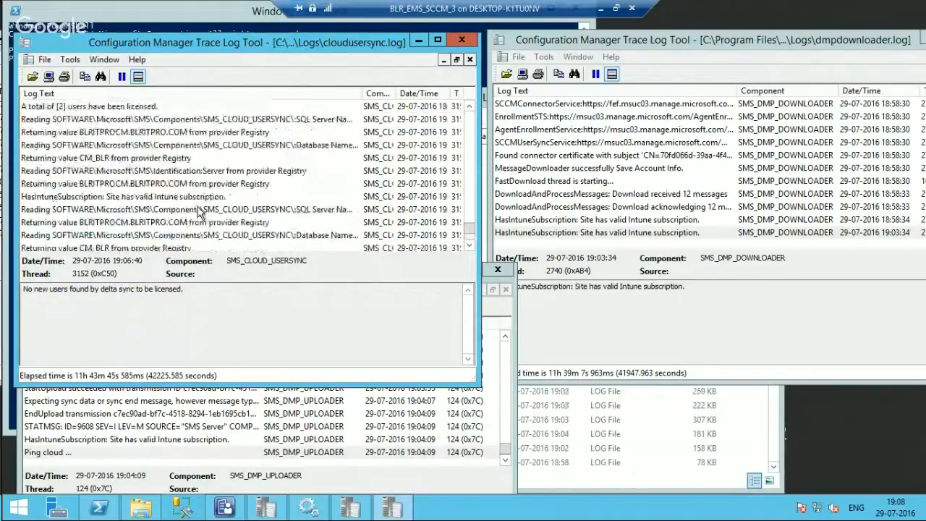
scroll(205, 215, up, 10)
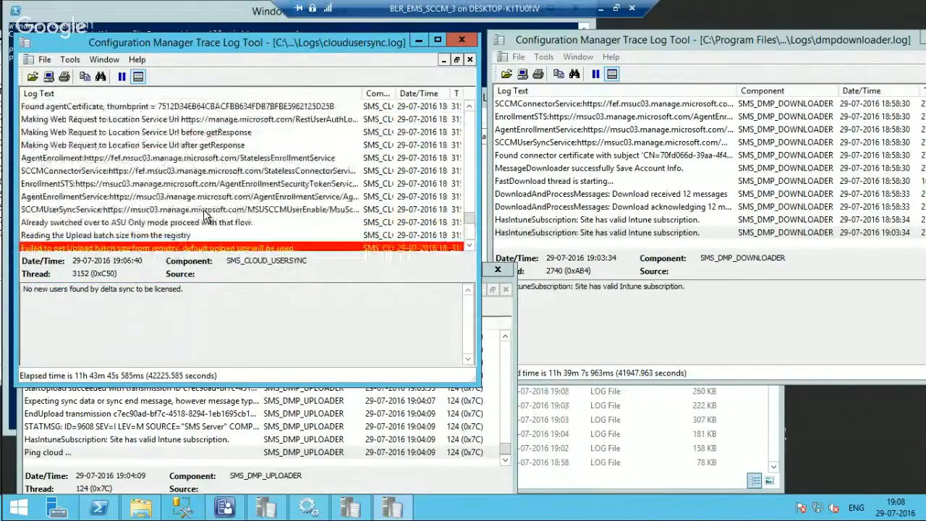
click(171, 225)
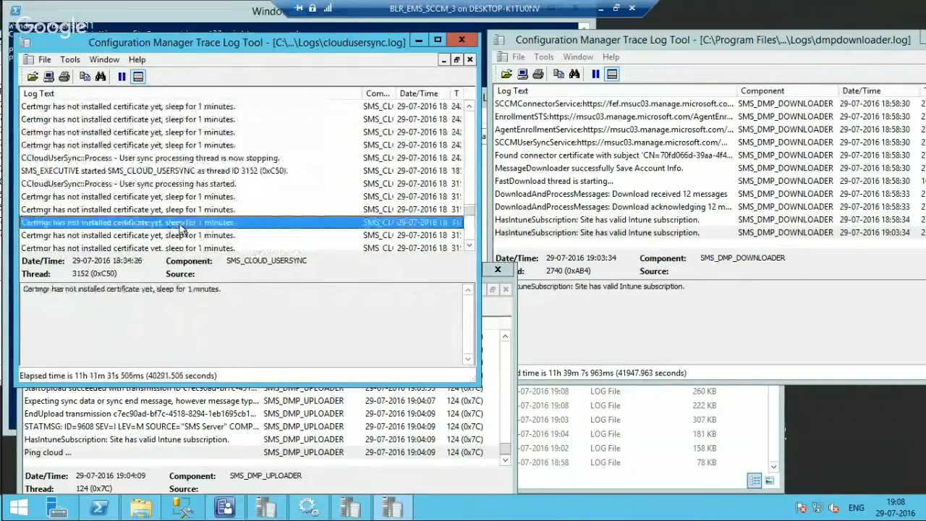
drag(222, 289, 22, 290)
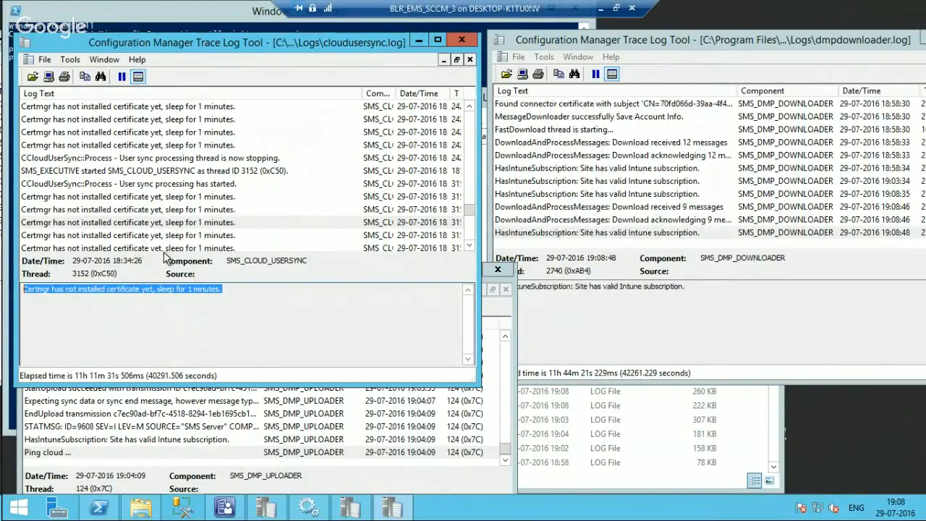
Check the latest Intune subscription entry in dmpdownloader.log, then select the earlier AgentEnrollment service URL entry
click(578, 220)
click(566, 229)
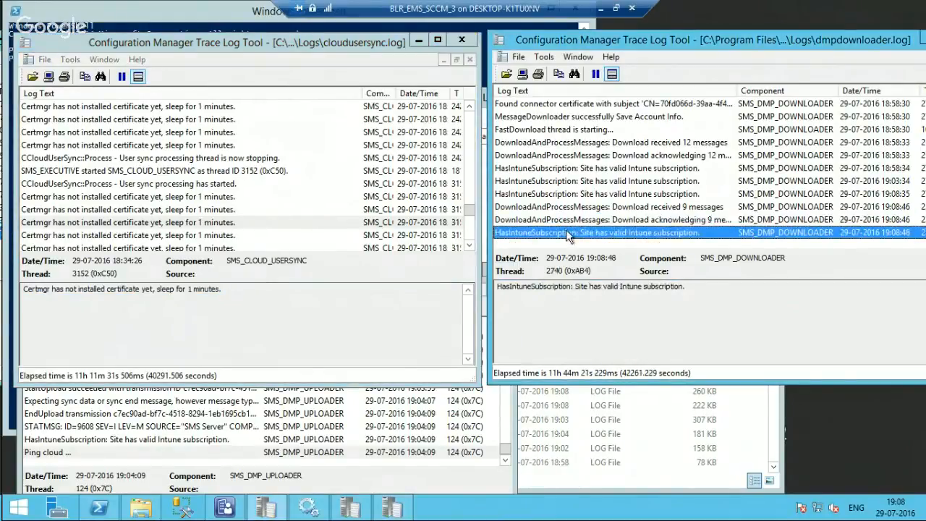
scroll(566, 229, up, 2)
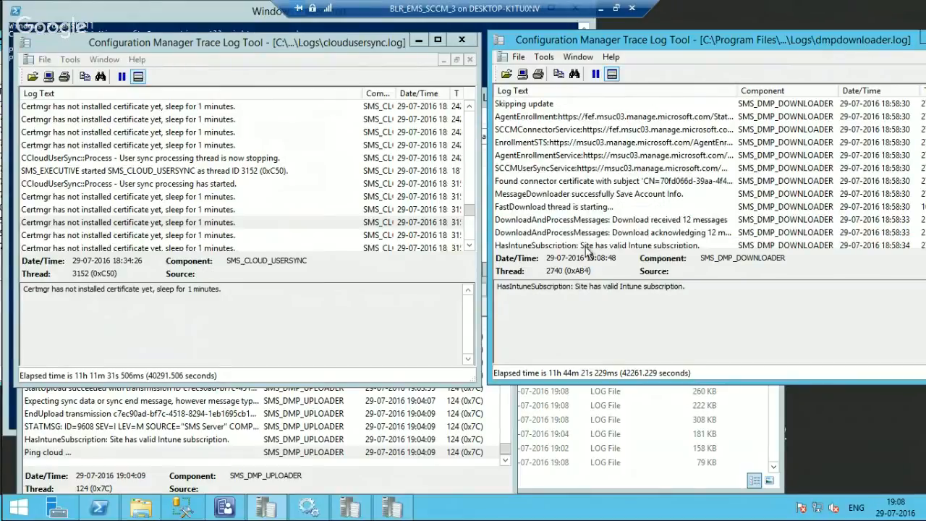
scroll(571, 206, up, 4)
scroll(581, 244, down, 2)
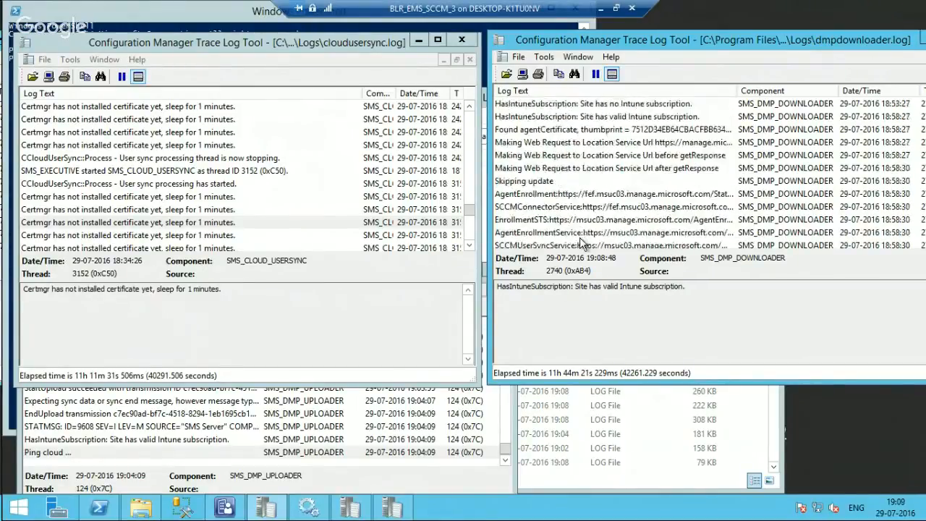
click(590, 194)
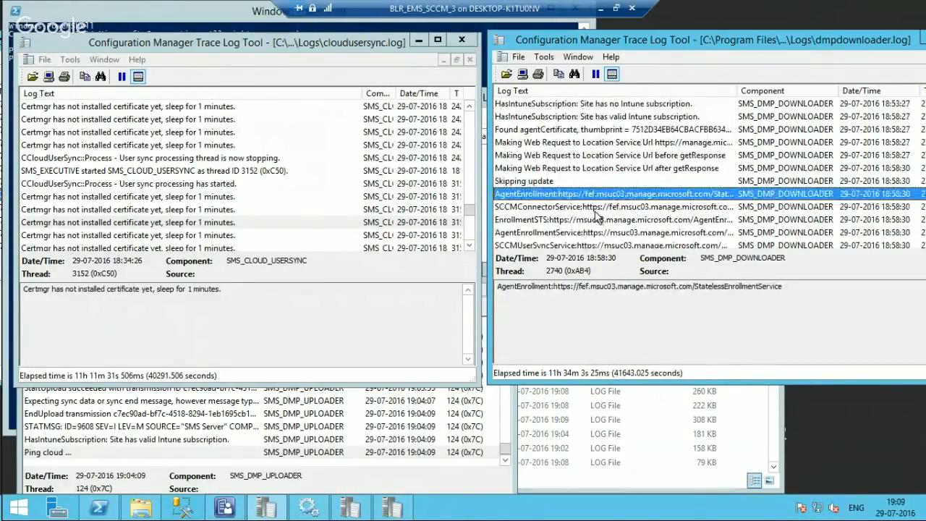
Find the earlier Certmgr certificate entries in dmpdownloader.log and compare them with the matching message in cloudusersync.log
scroll(595, 215, down, 4)
scroll(597, 215, up, 5)
scroll(596, 215, up, 10)
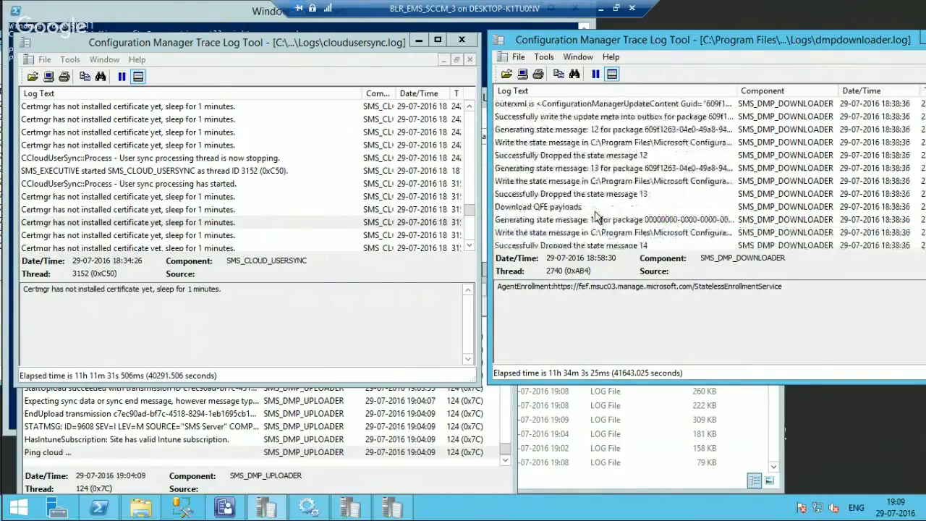
scroll(597, 215, up, 4)
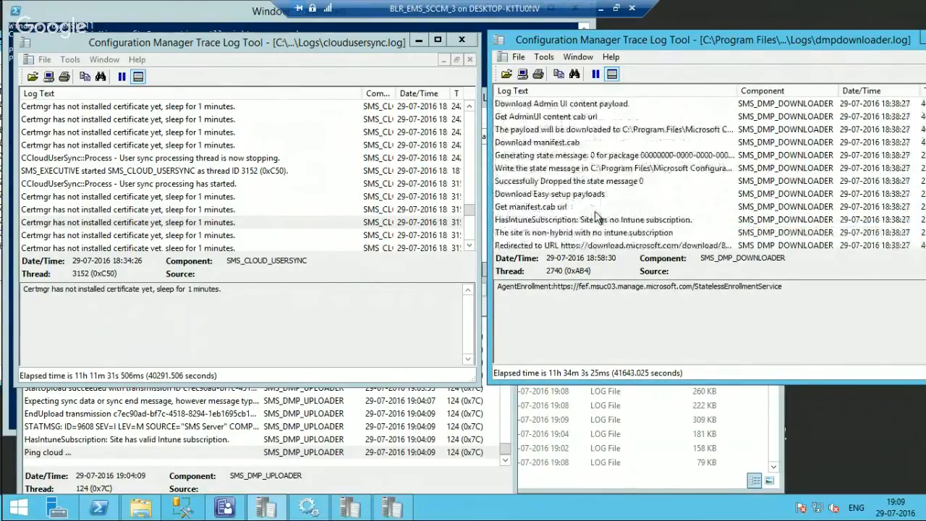
scroll(596, 215, up, 10)
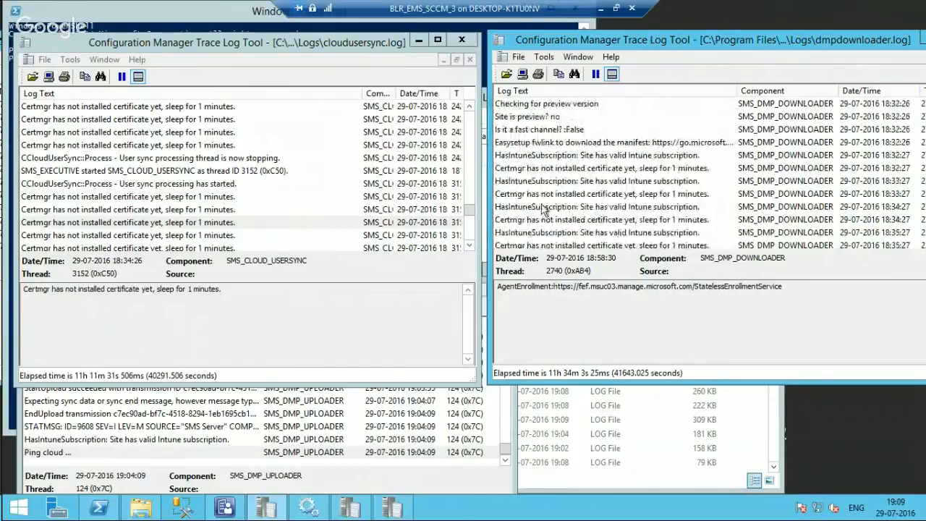
click(558, 195)
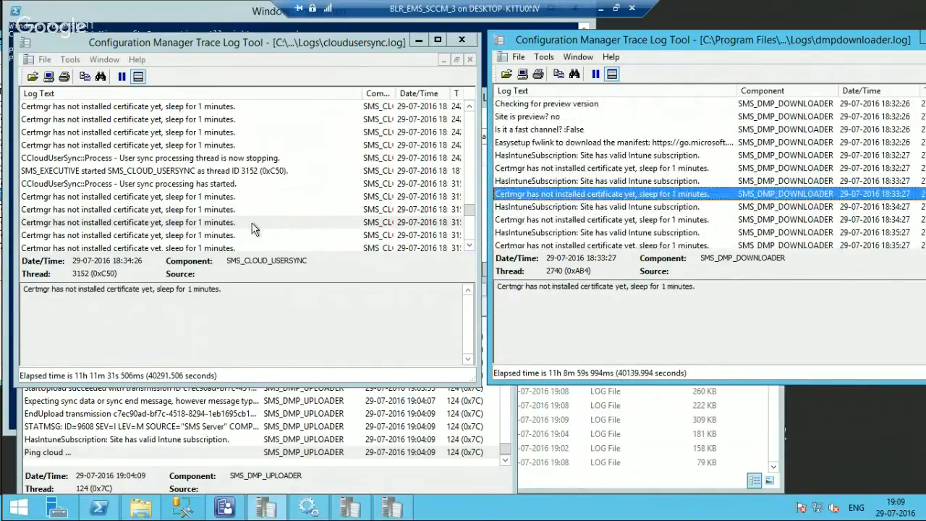
drag(226, 290, 15, 290)
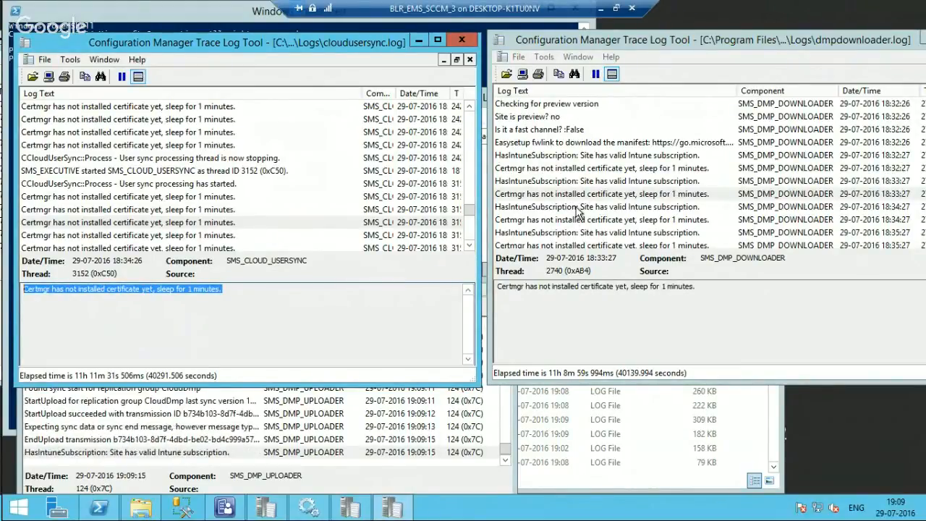
click(579, 207)
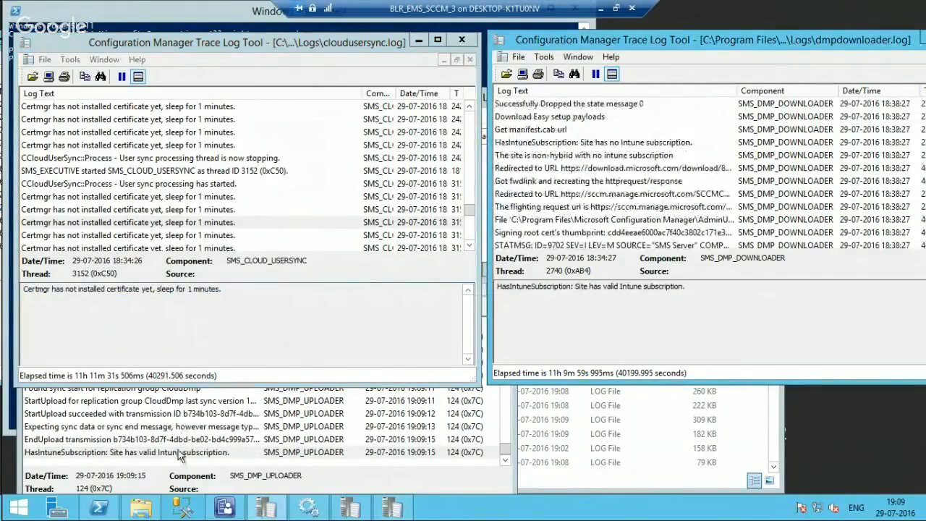
Go back through dmpuploader.log and select one of the earlier Certmgr certificate installation entries
click(179, 454)
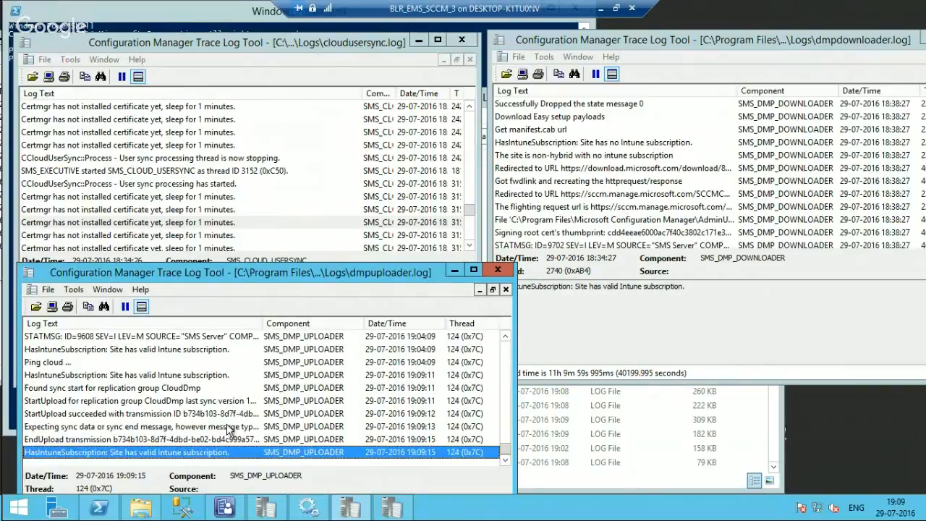
scroll(217, 427, up, 20)
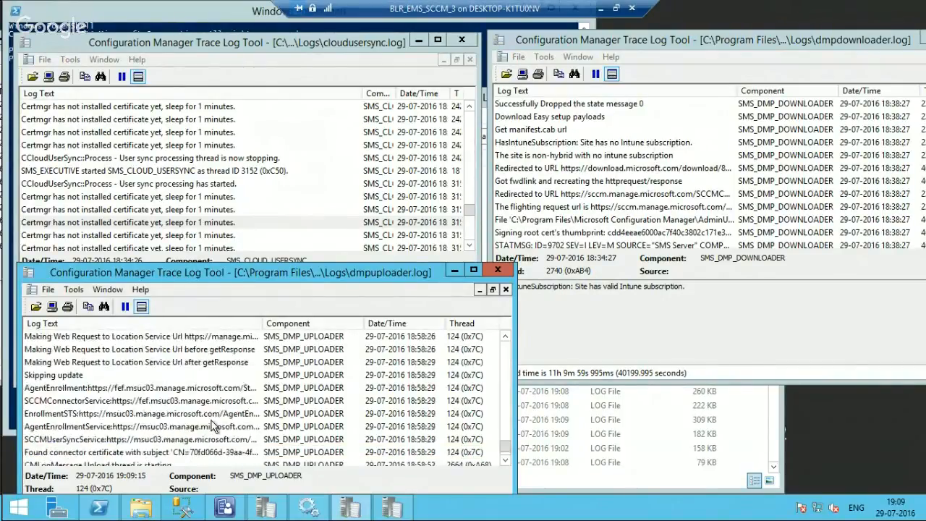
scroll(202, 425, up, 4)
click(76, 403)
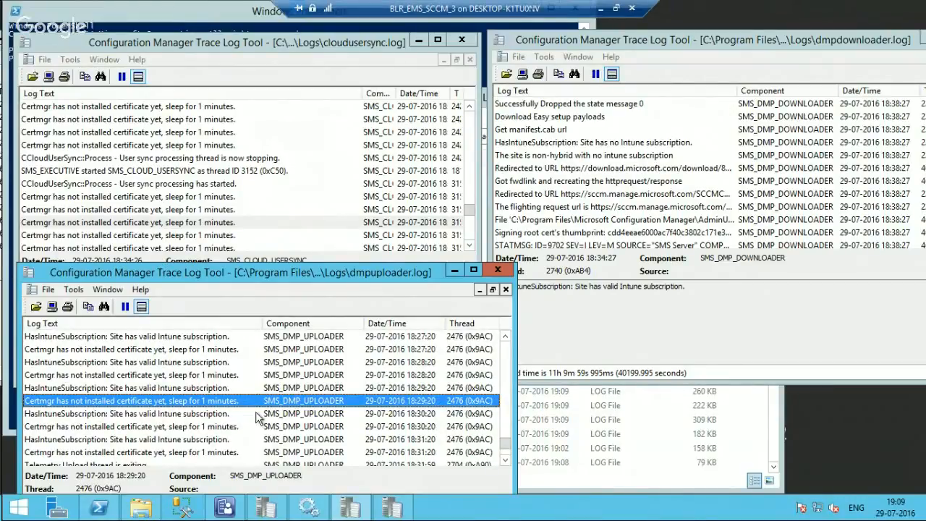
Review the newest dmpuploader.log entries, selecting the Intune subscription, CloudDmp sync start and StartUpload transmission lines
scroll(253, 427, down, 4)
scroll(251, 421, down, 10)
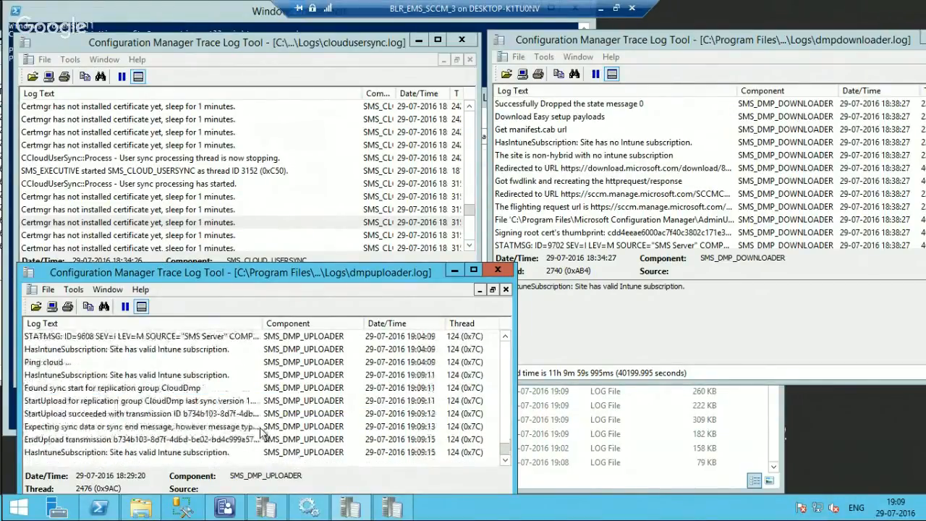
click(155, 456)
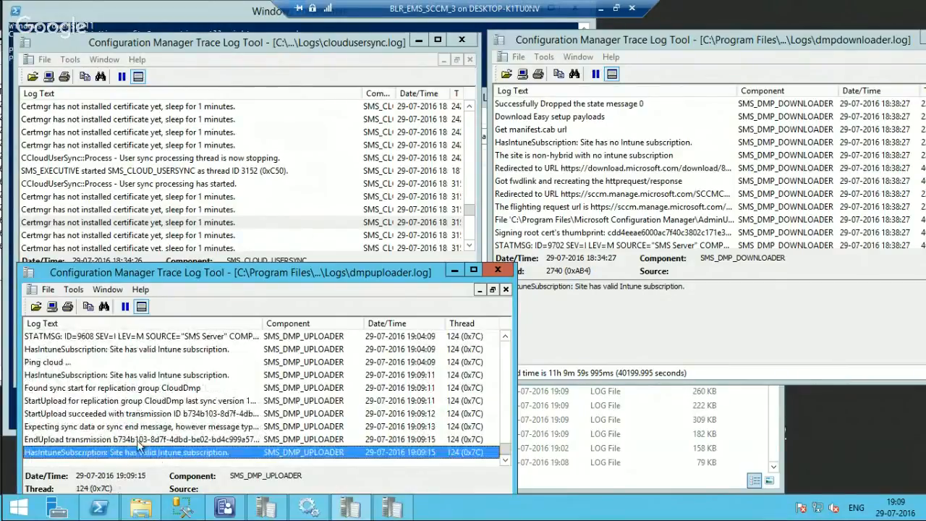
click(137, 390)
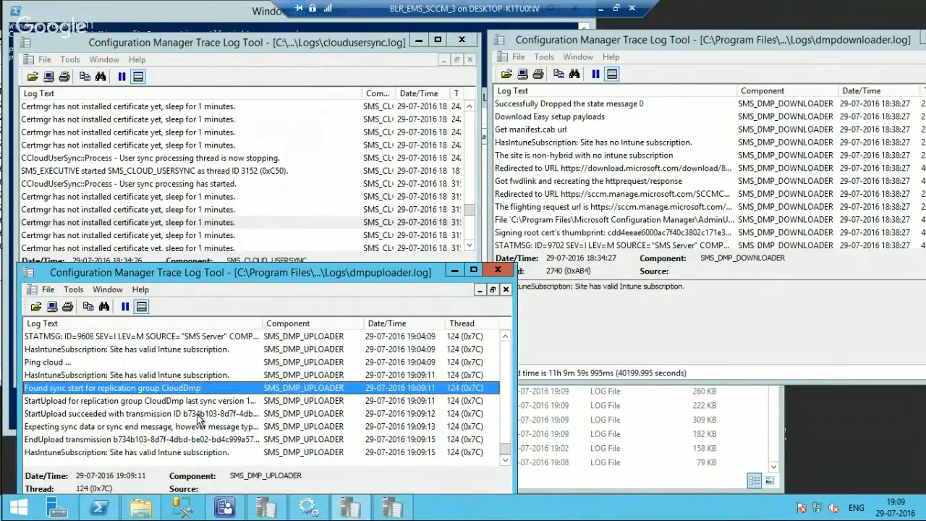
click(196, 415)
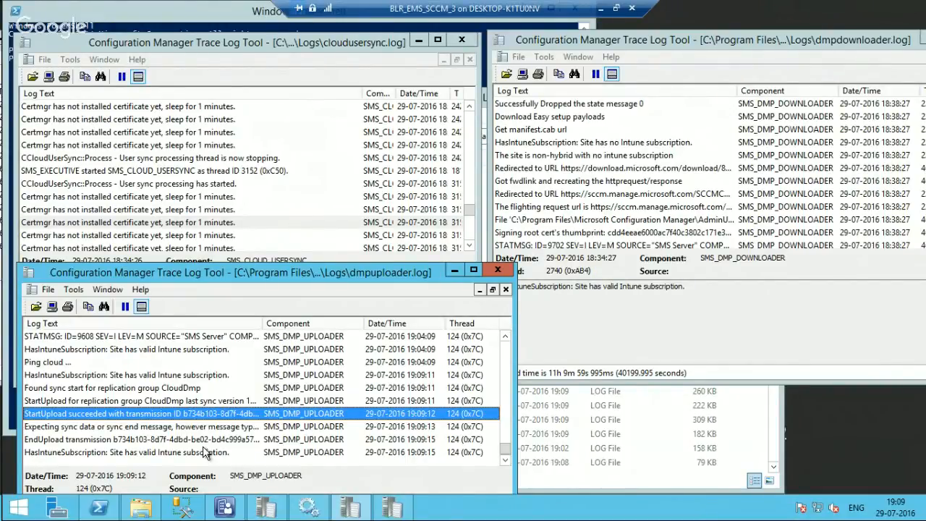
Check the STATMSG entry in dmpdownloader.log and the latest delta sync entries in cloudusersync.log, and take the virtual machine session out of full screen
click(537, 245)
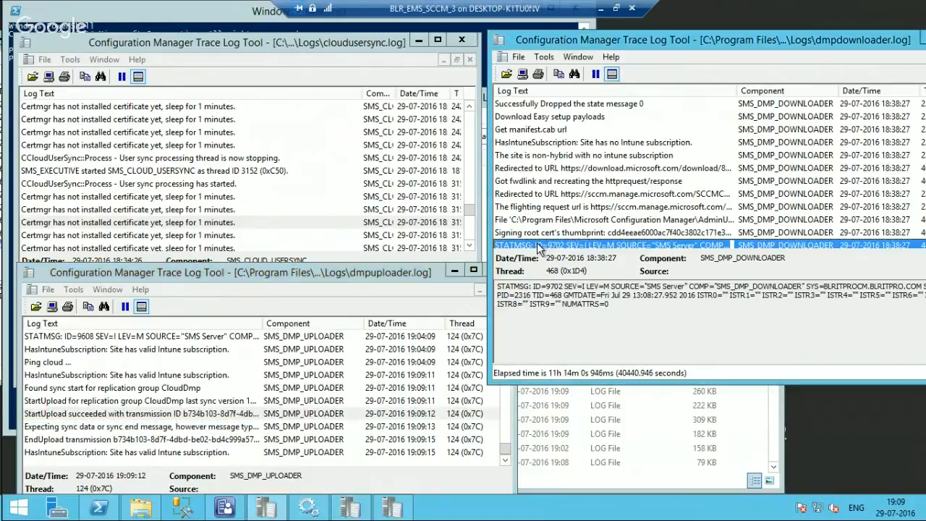
click(154, 246)
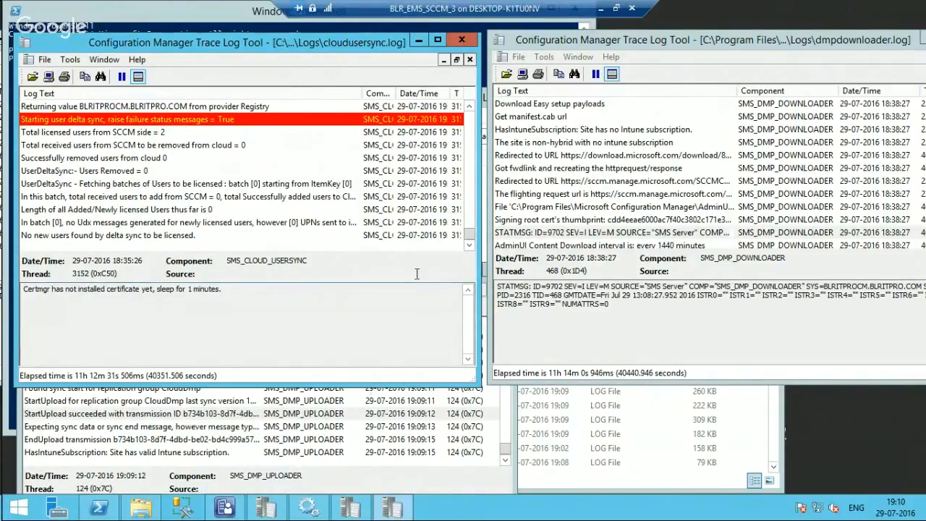
click(617, 8)
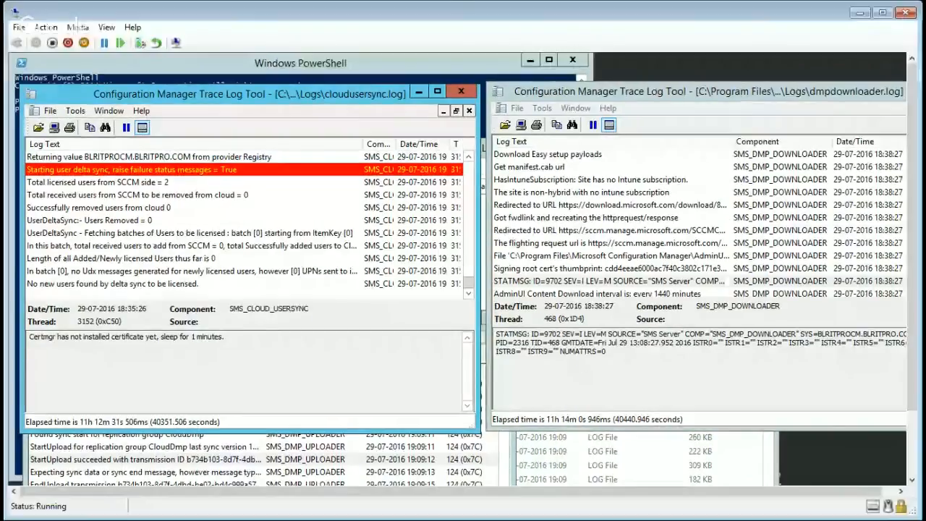